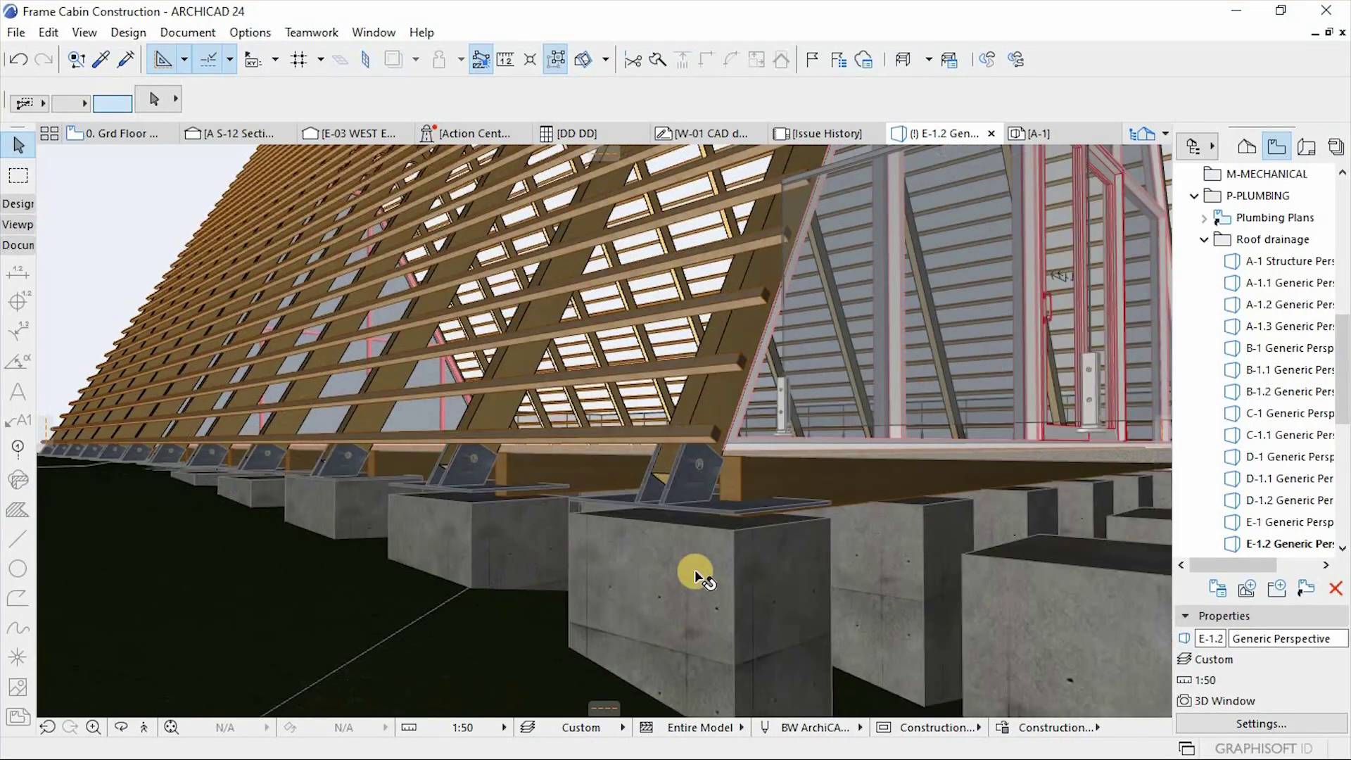
Step: Select the cabin's floor slab and open its Slab Selection Settings with Ctrl+T
left_click(703, 563)
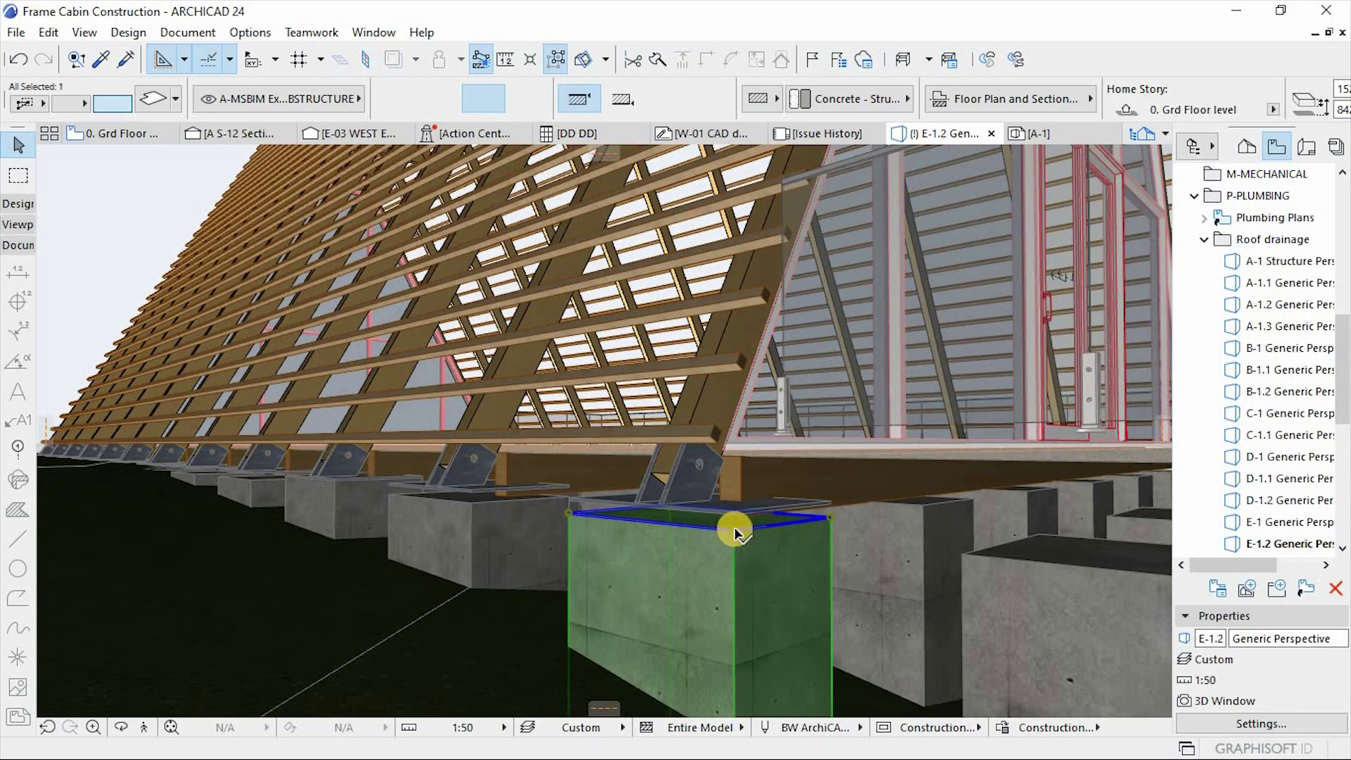
left_click(732, 518)
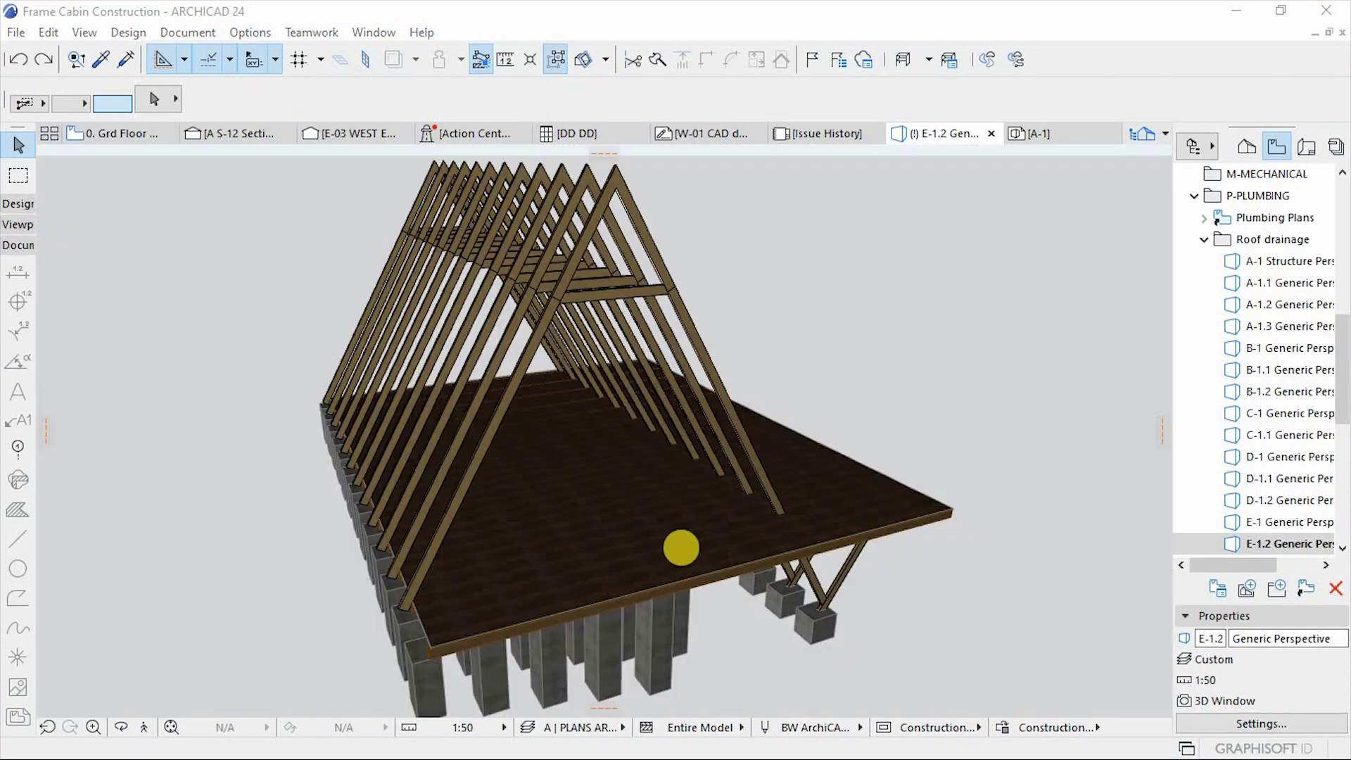
left_click(668, 528)
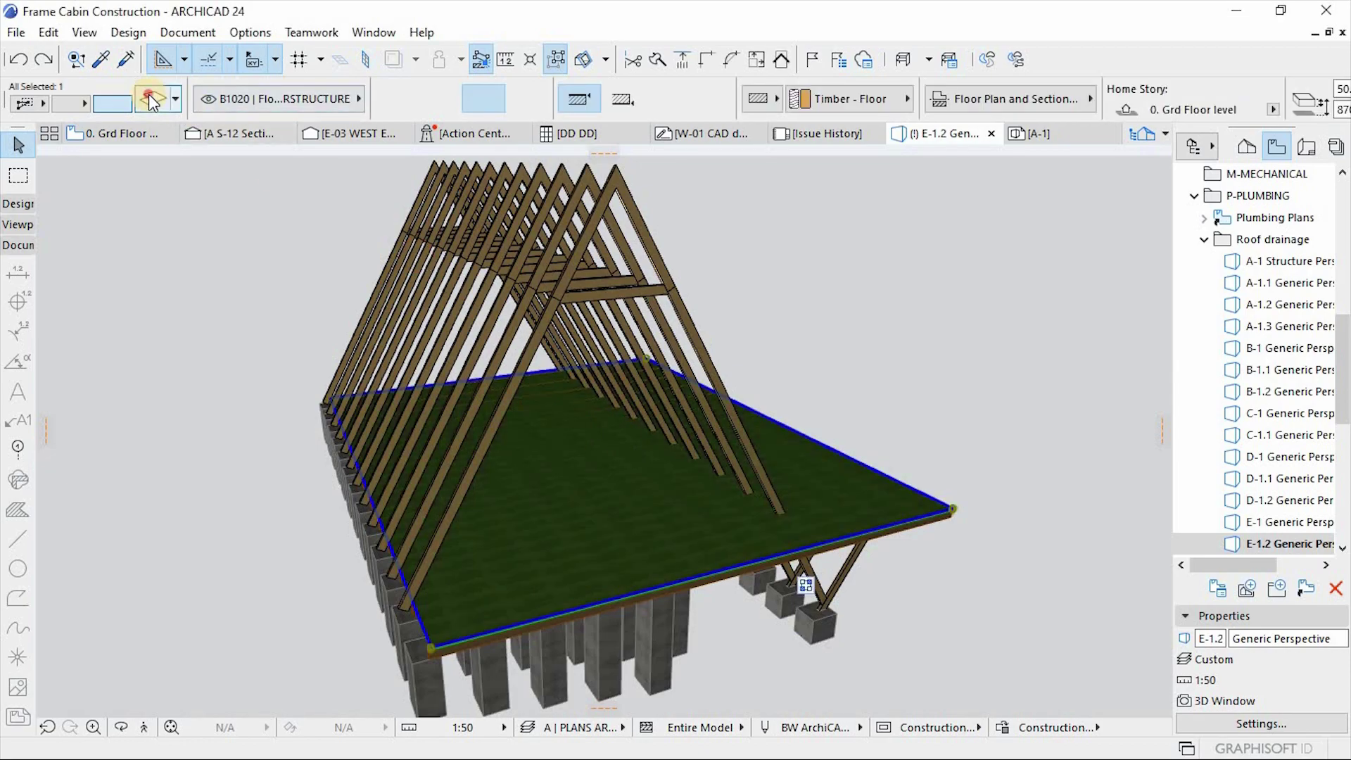
key("ctrl+t")
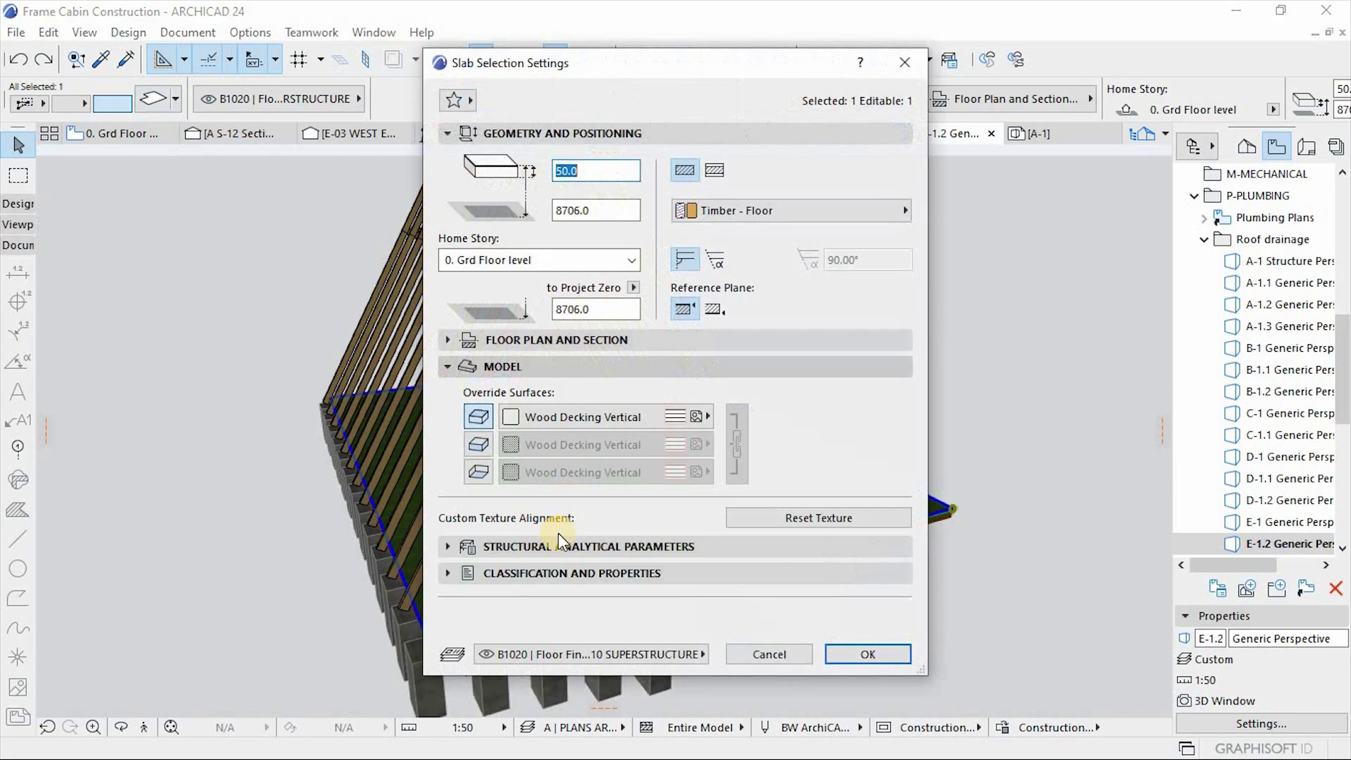
Step: Enable the slab's side-surface material override, then orbit the balcony and manhole cover 3D views
left_click(478, 443)
left_click(584, 444)
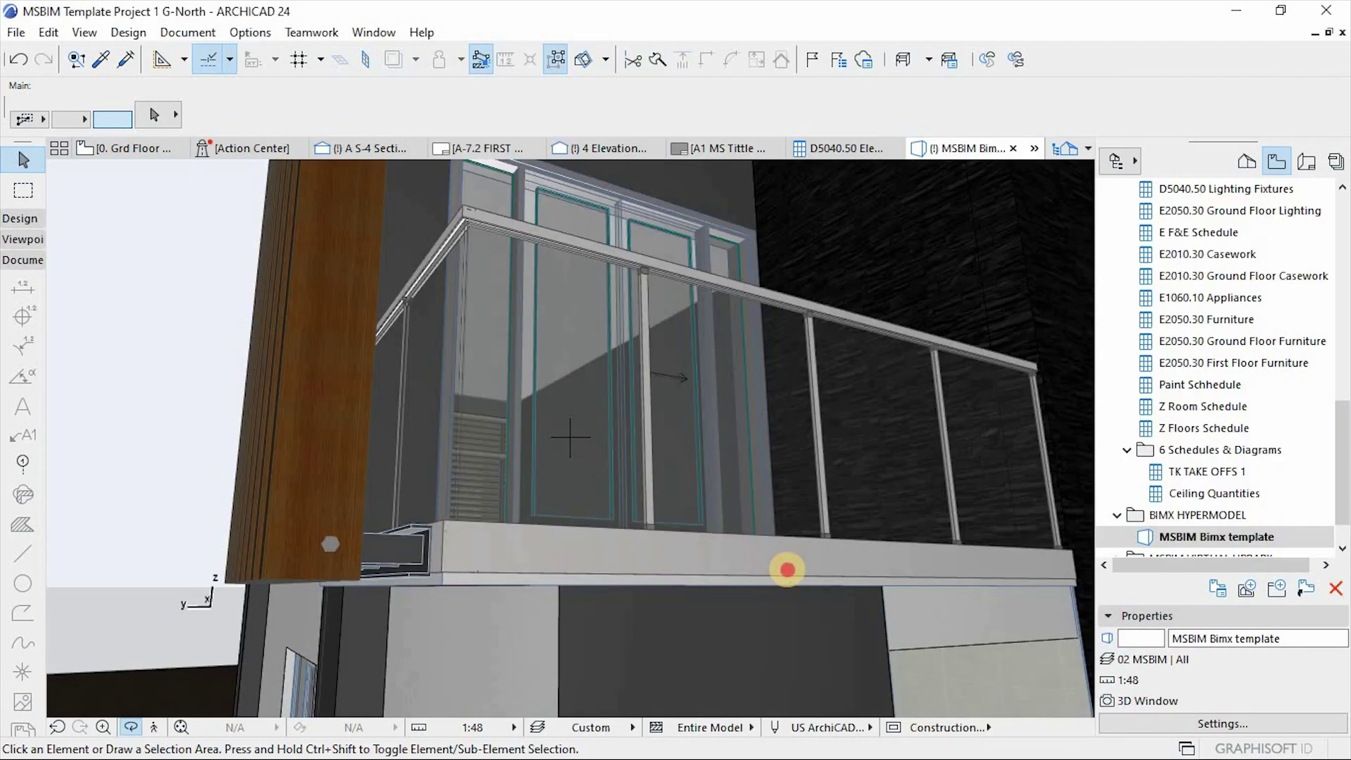
left_click_drag(743, 559, 679, 599)
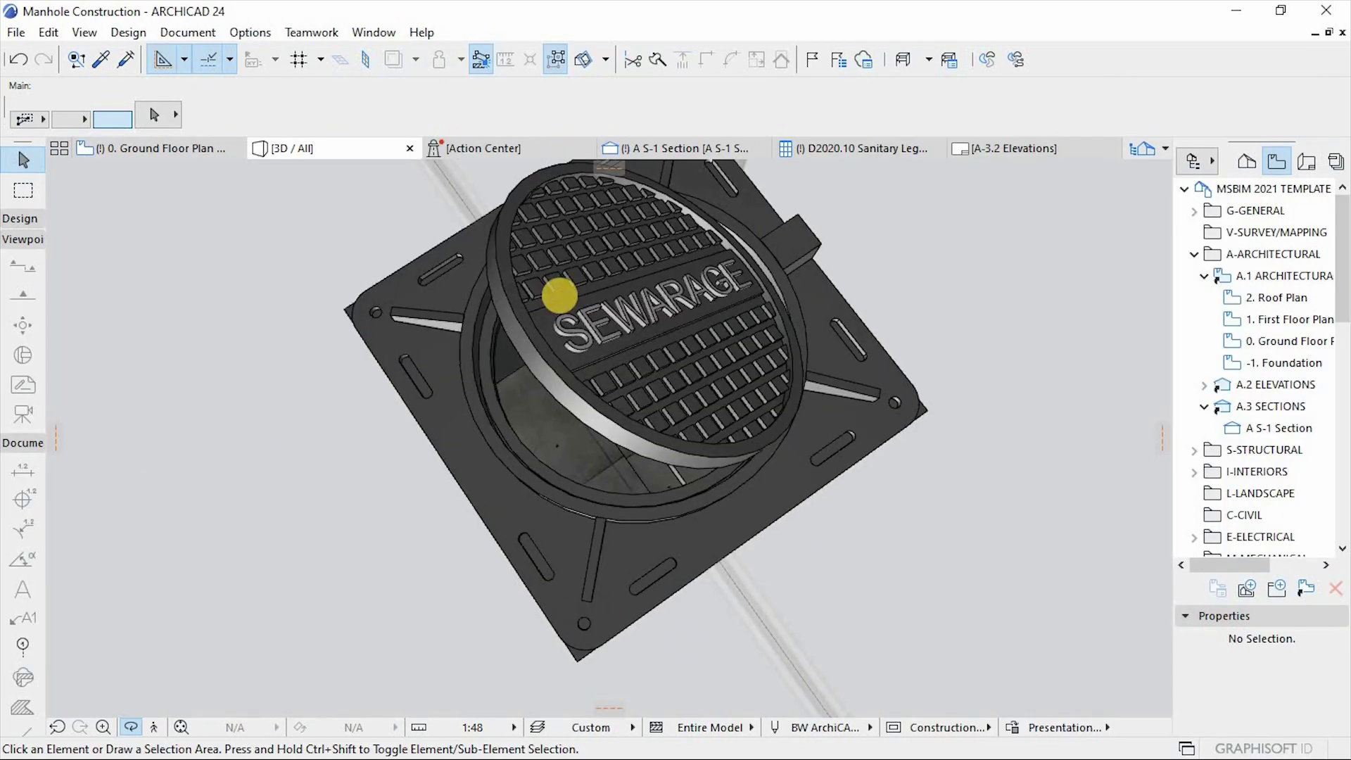
left_click_drag(560, 296, 561, 342)
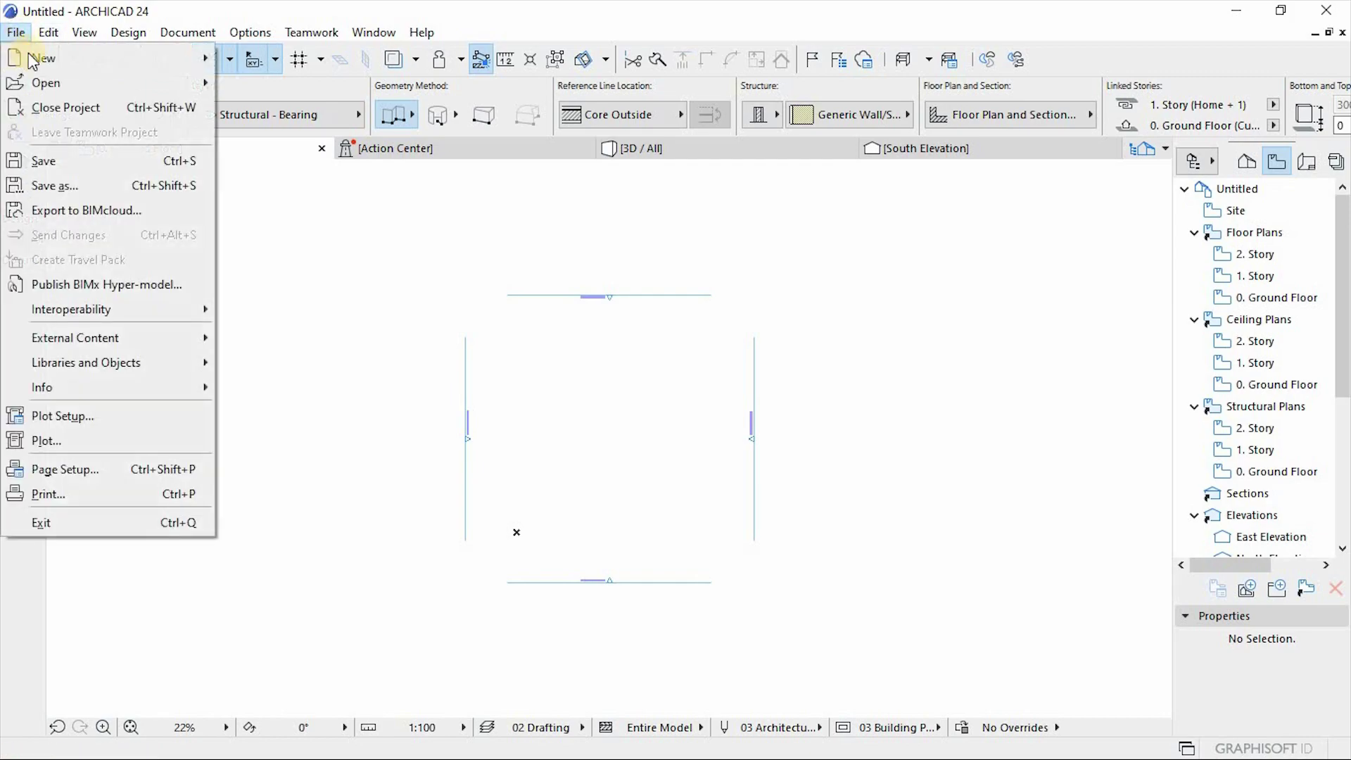
Step: Create a new project from MSBIM 2021 Template 24.tpl and open its Sanitary Legend schedule
mouse_move(161, 57)
left_click(272, 64)
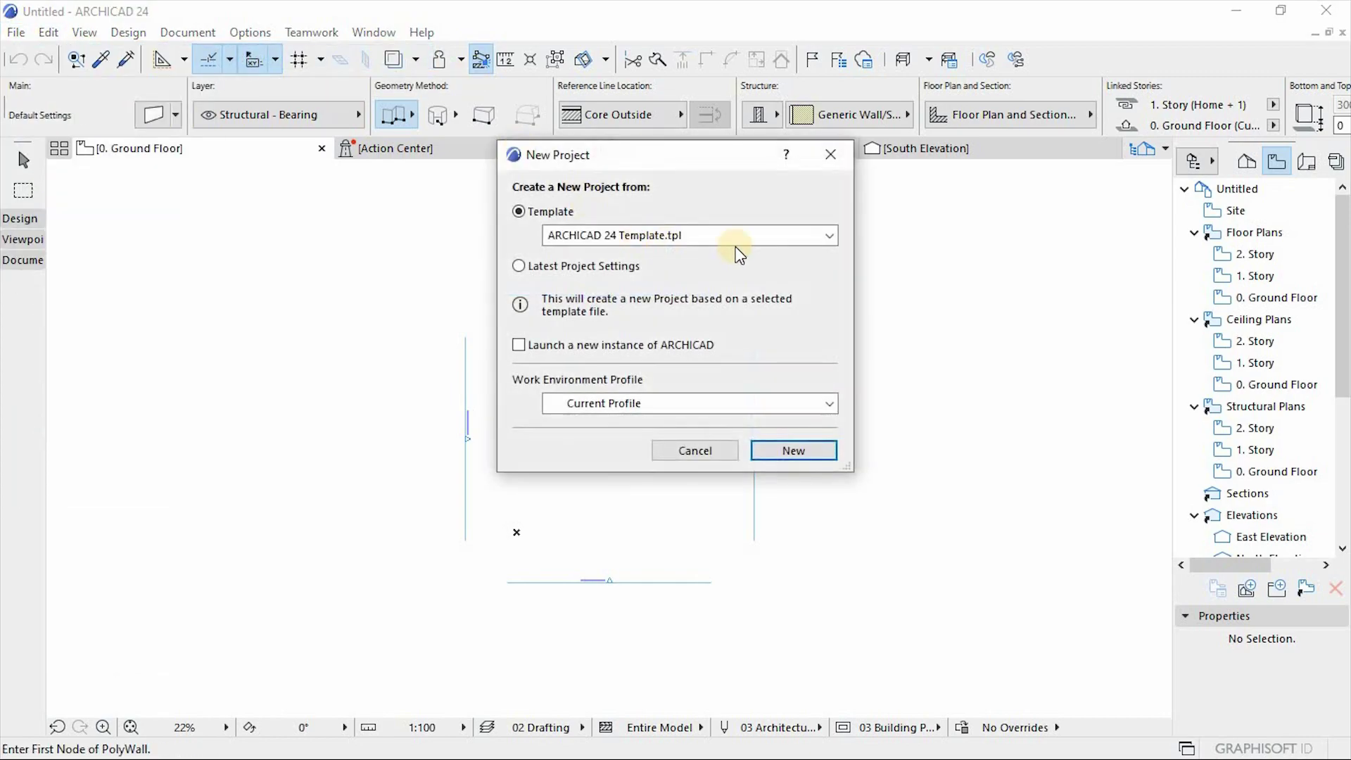
left_click(746, 234)
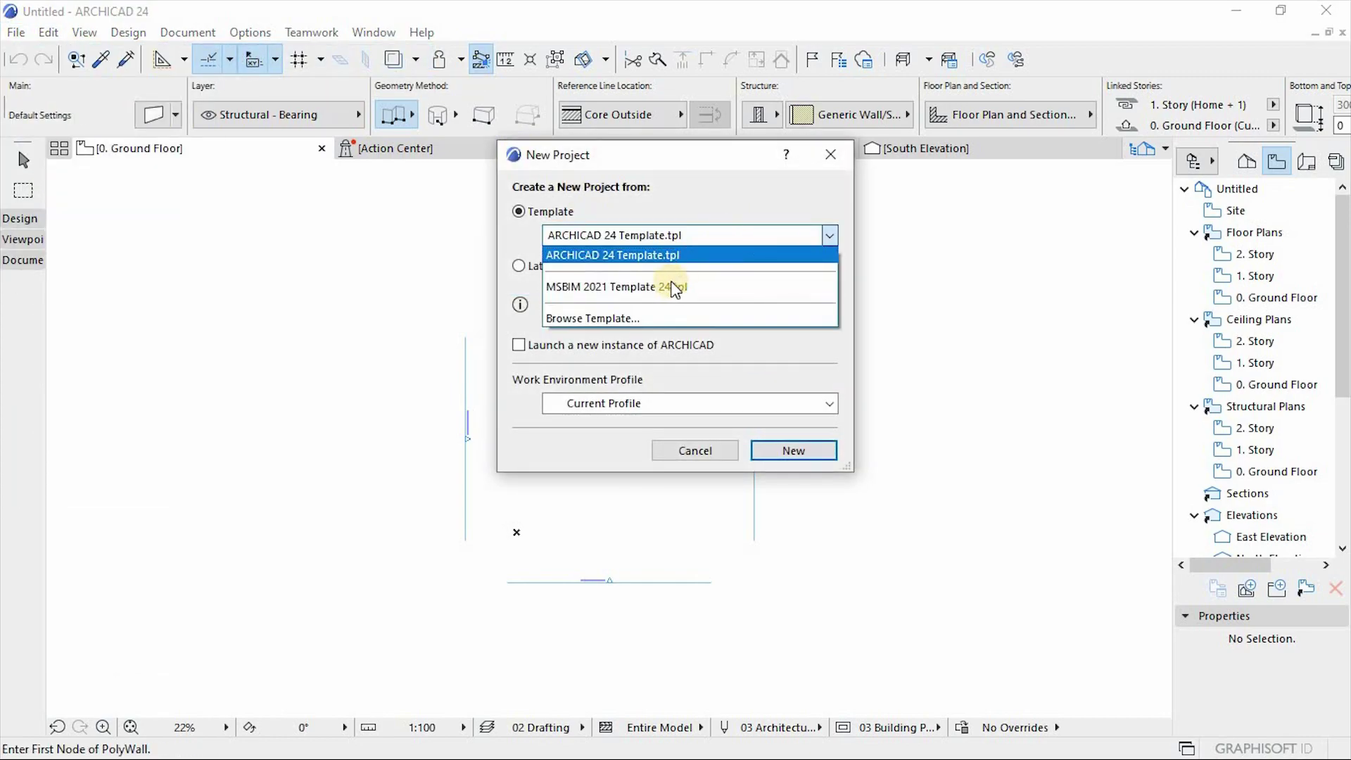
left_click(618, 287)
left_click(793, 452)
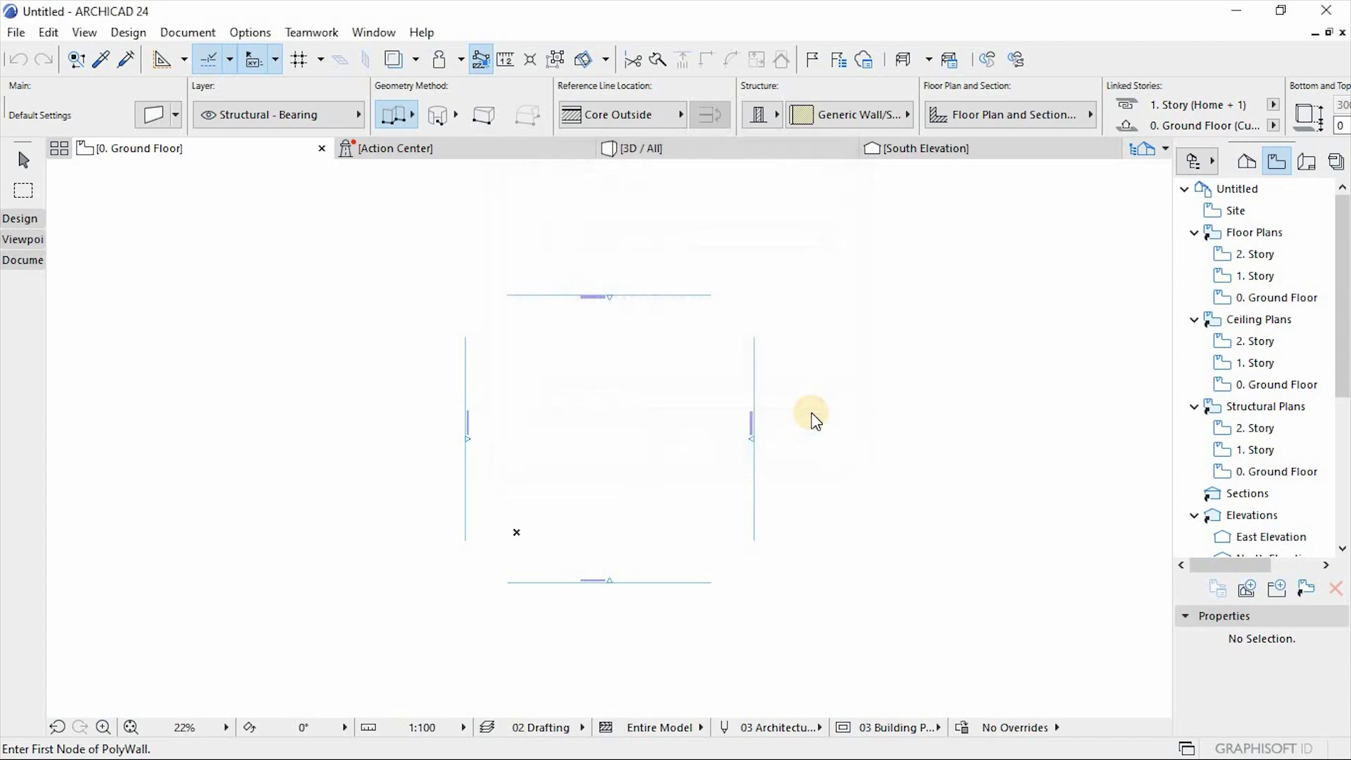
left_click(1277, 163)
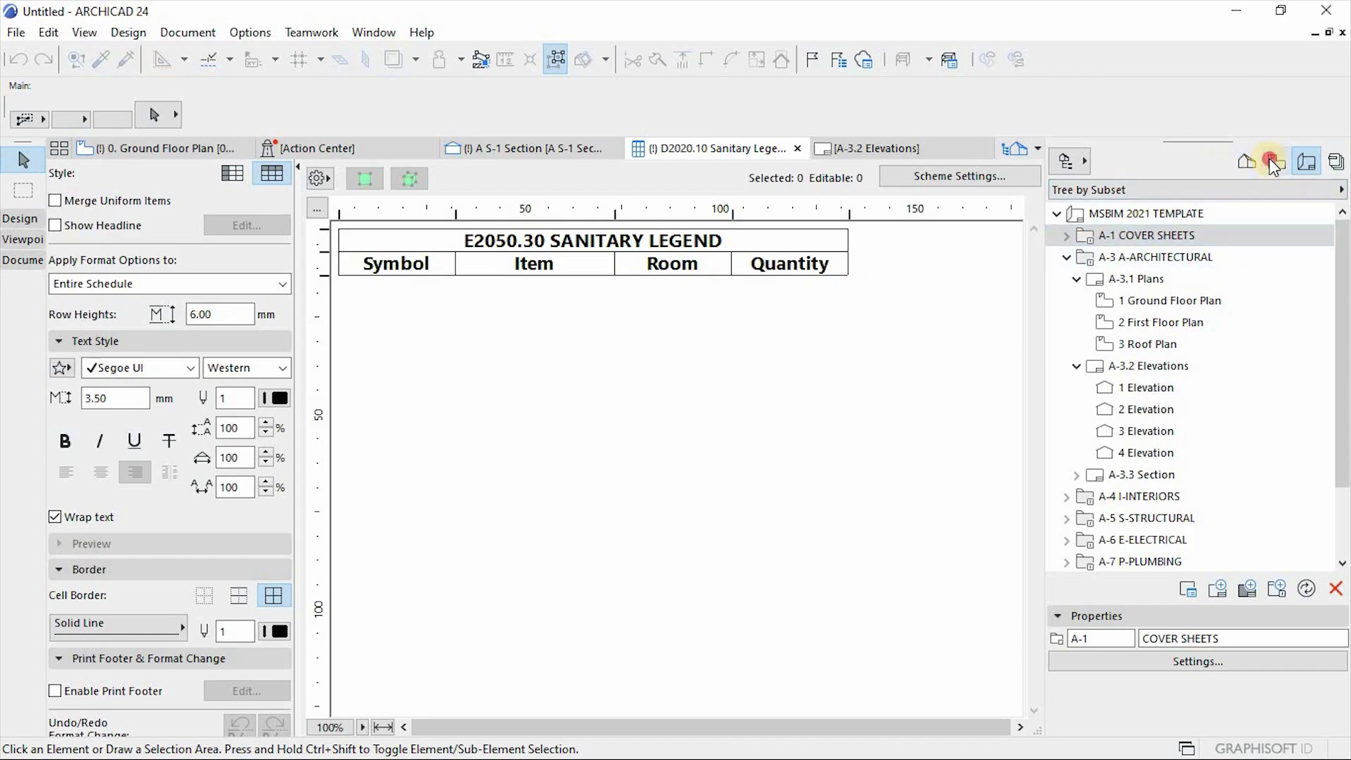
Step: Expand FOR BILL OF QUANTITIES REPORTS > B SHELL and open the A4020/B1020.10 Tiling schedule
left_click_drag(1346, 362, 1345, 422)
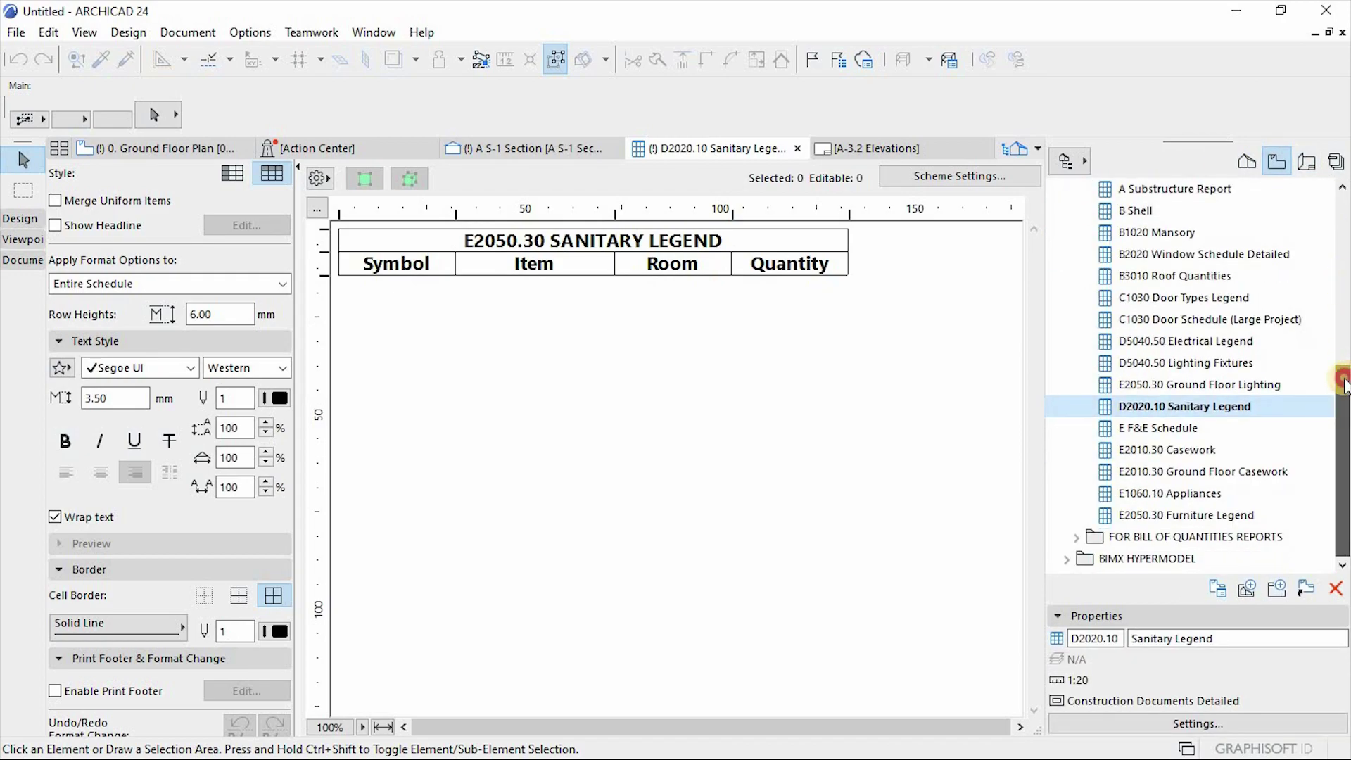
scroll(1153, 296, "up", 3)
scroll(1158, 303, "down", 1)
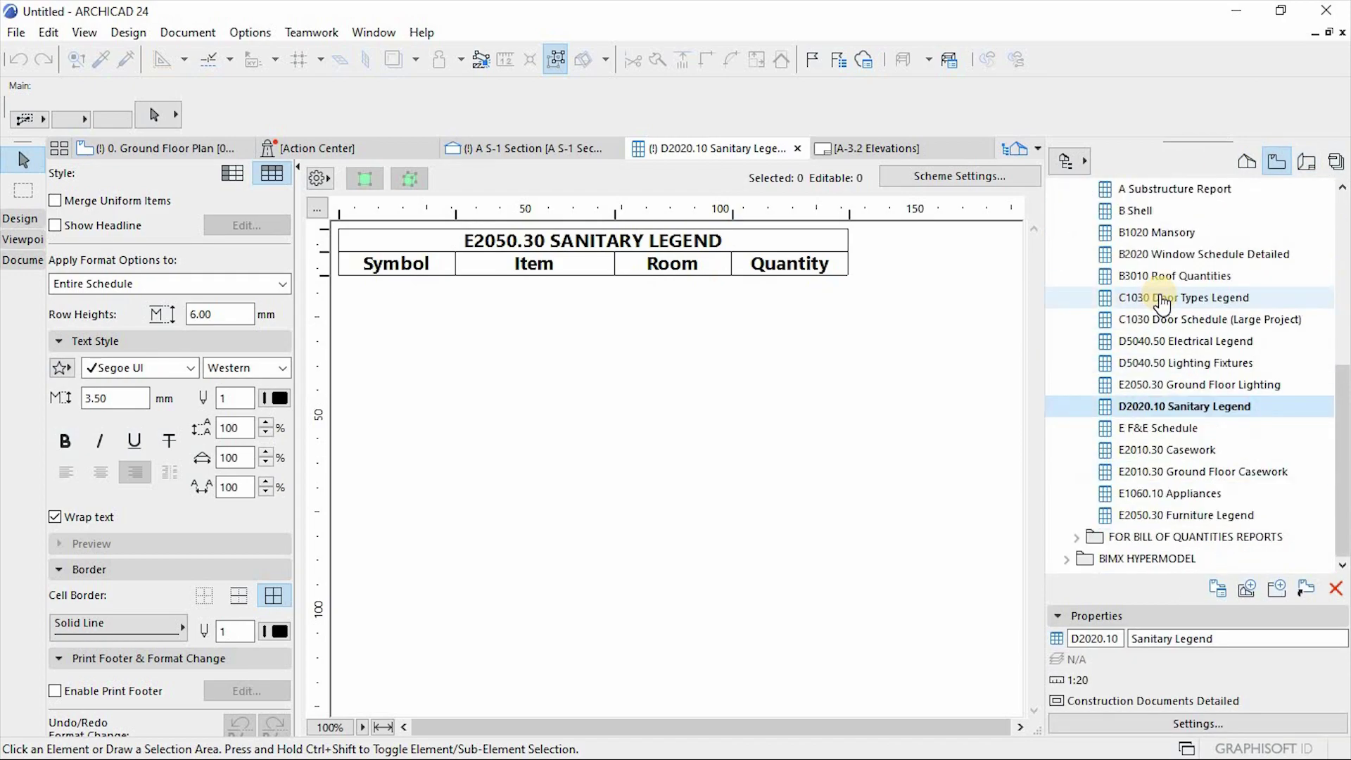
left_click(1076, 538)
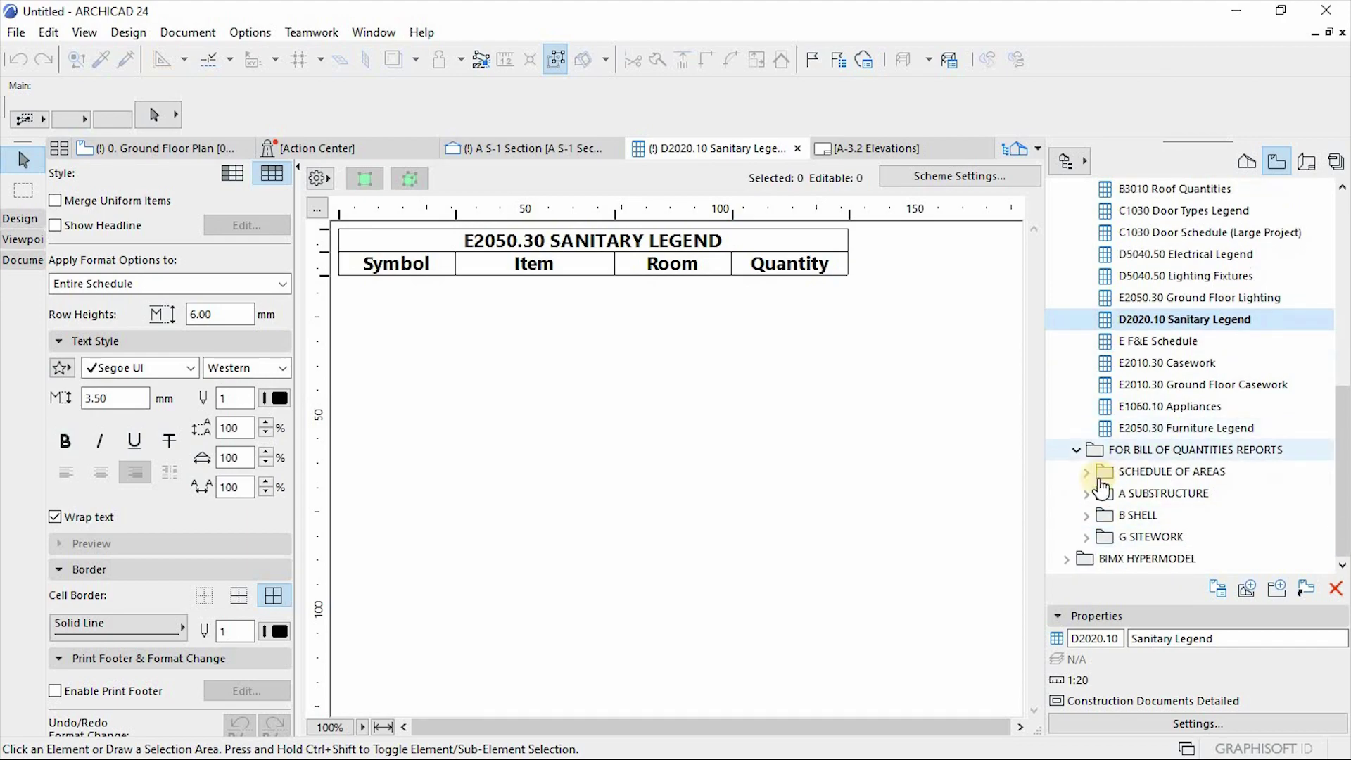
left_click(1086, 514)
scroll(1168, 397, "down", 1)
scroll(1169, 399, "up", 1)
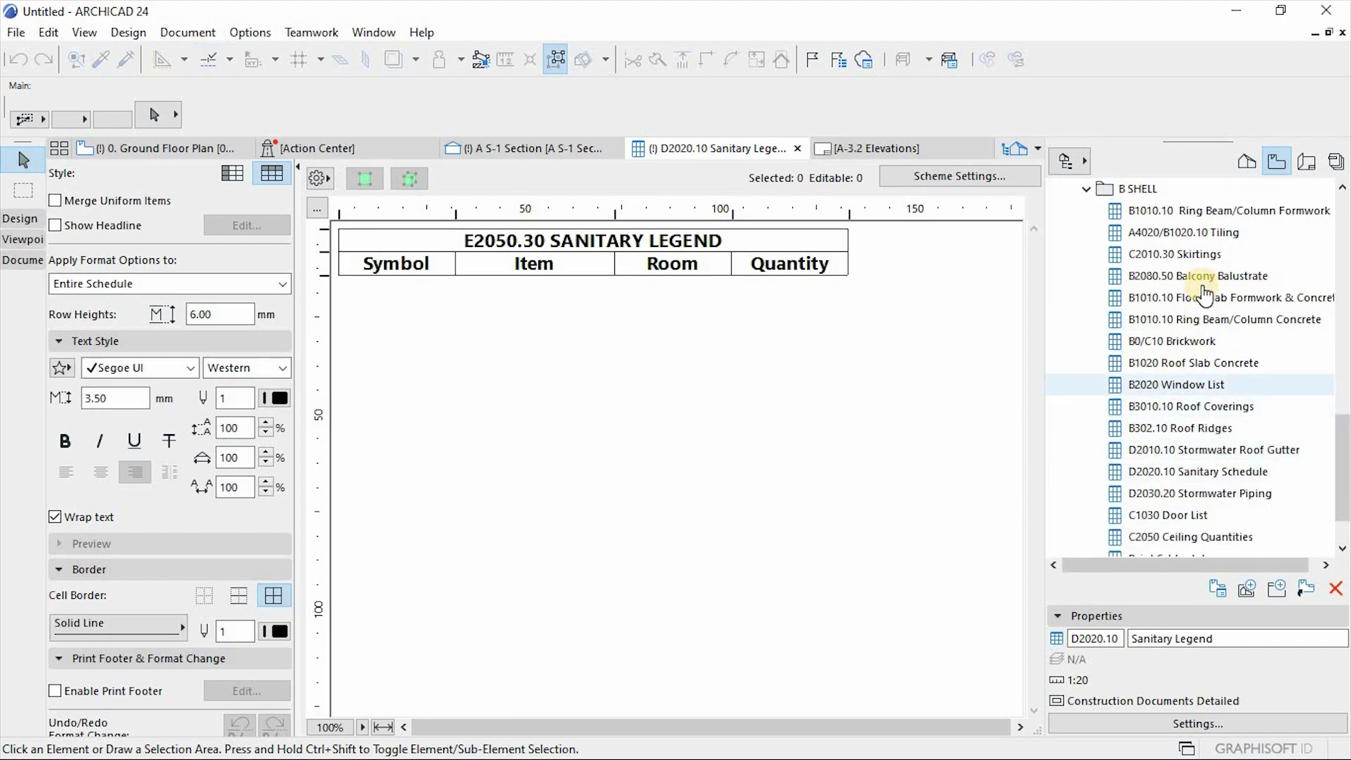
left_click(1197, 238)
double_click(1197, 238)
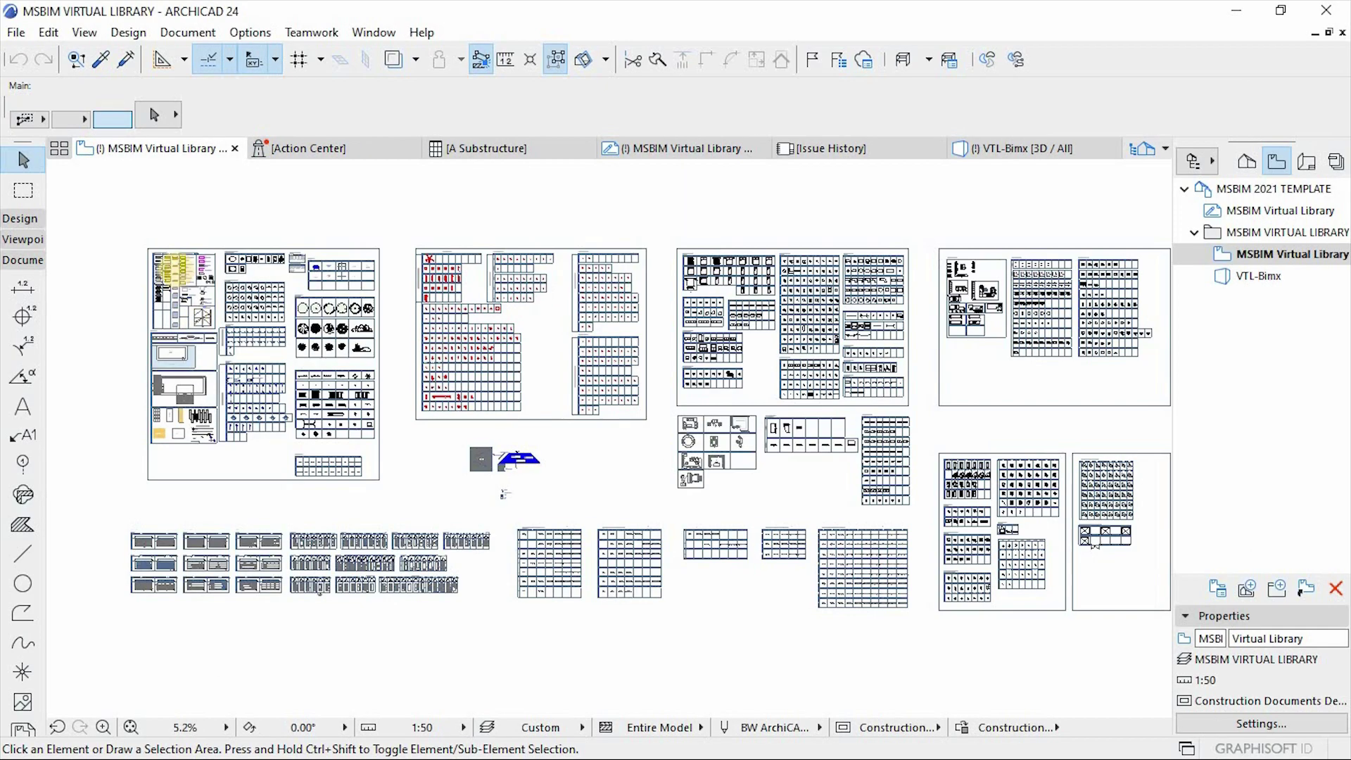
Step: Zoom around the MSBIM Virtual Library plan and show the C1030.10.1 Garage doors favorites
scroll(138, 243, "up", 5)
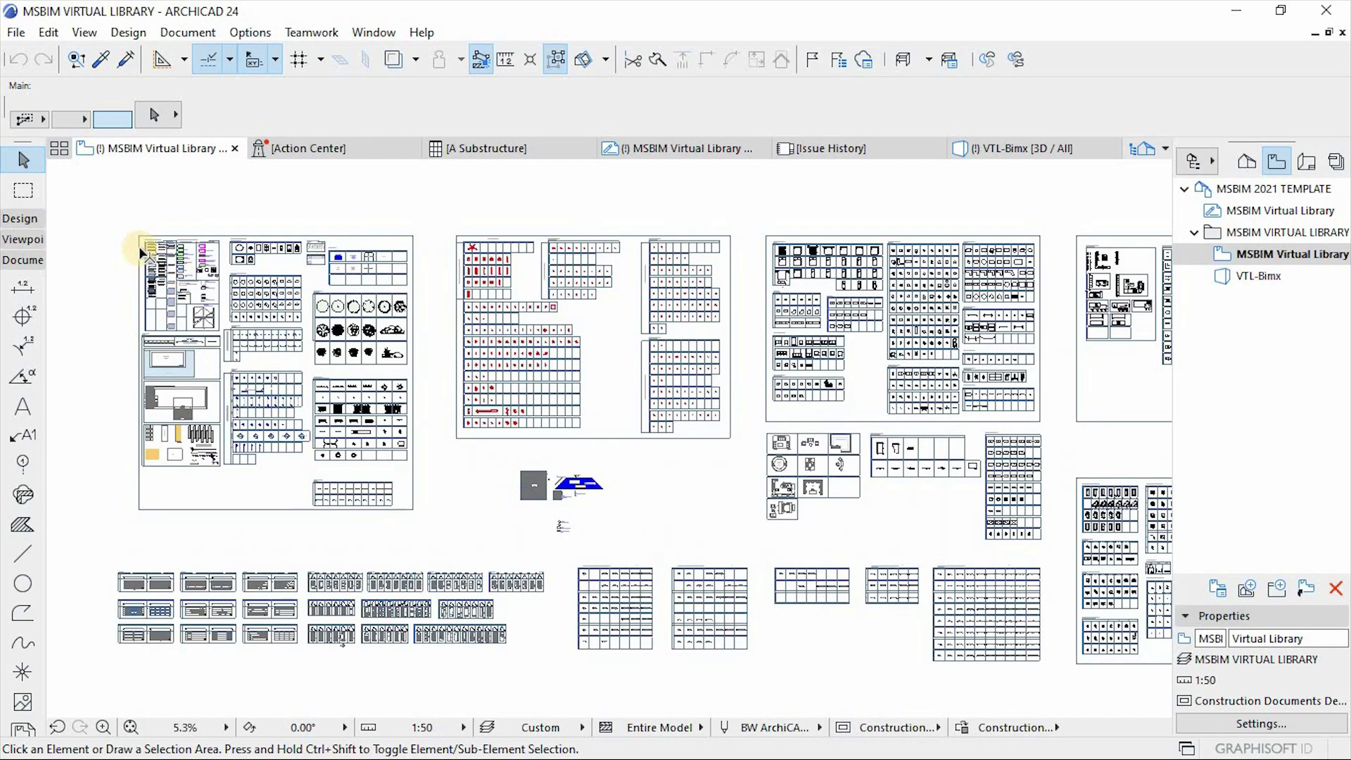
scroll(138, 239, "up", 8)
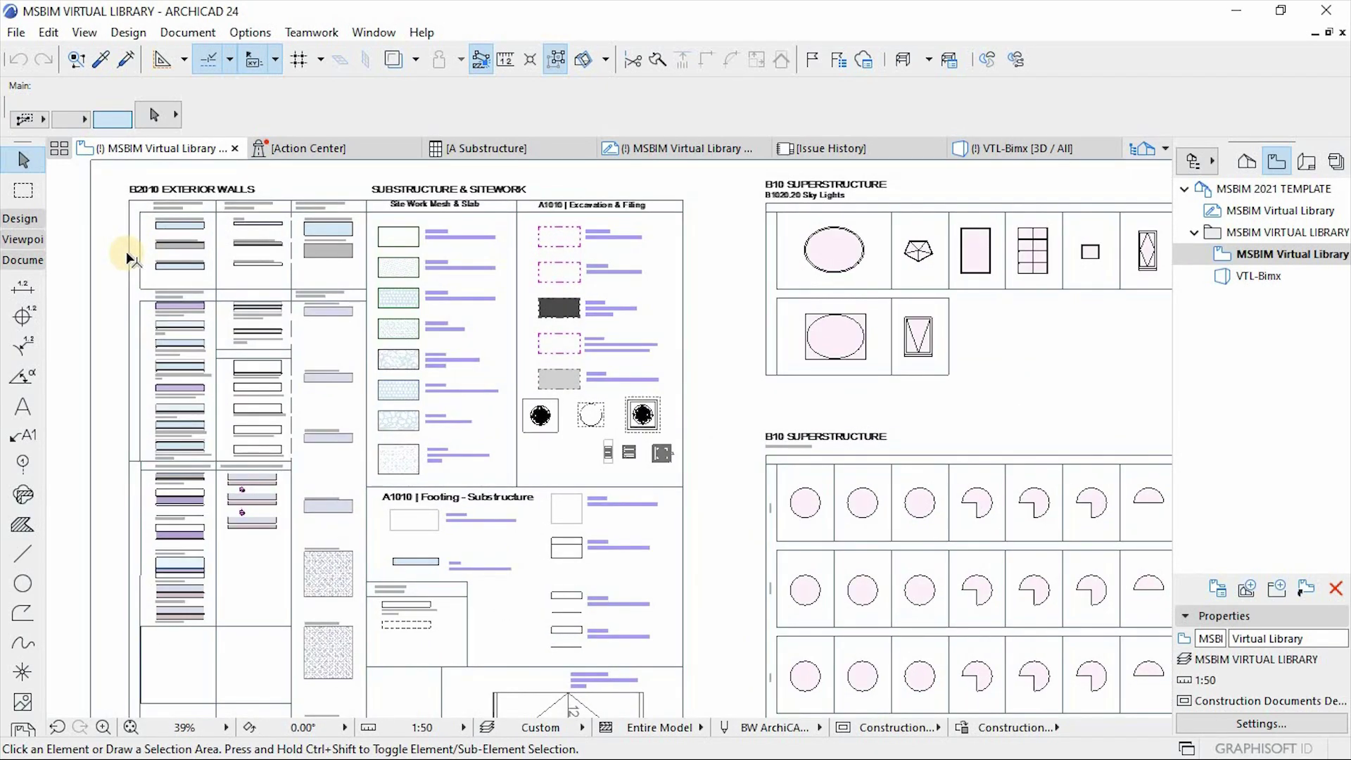
scroll(316, 286, "up", 3)
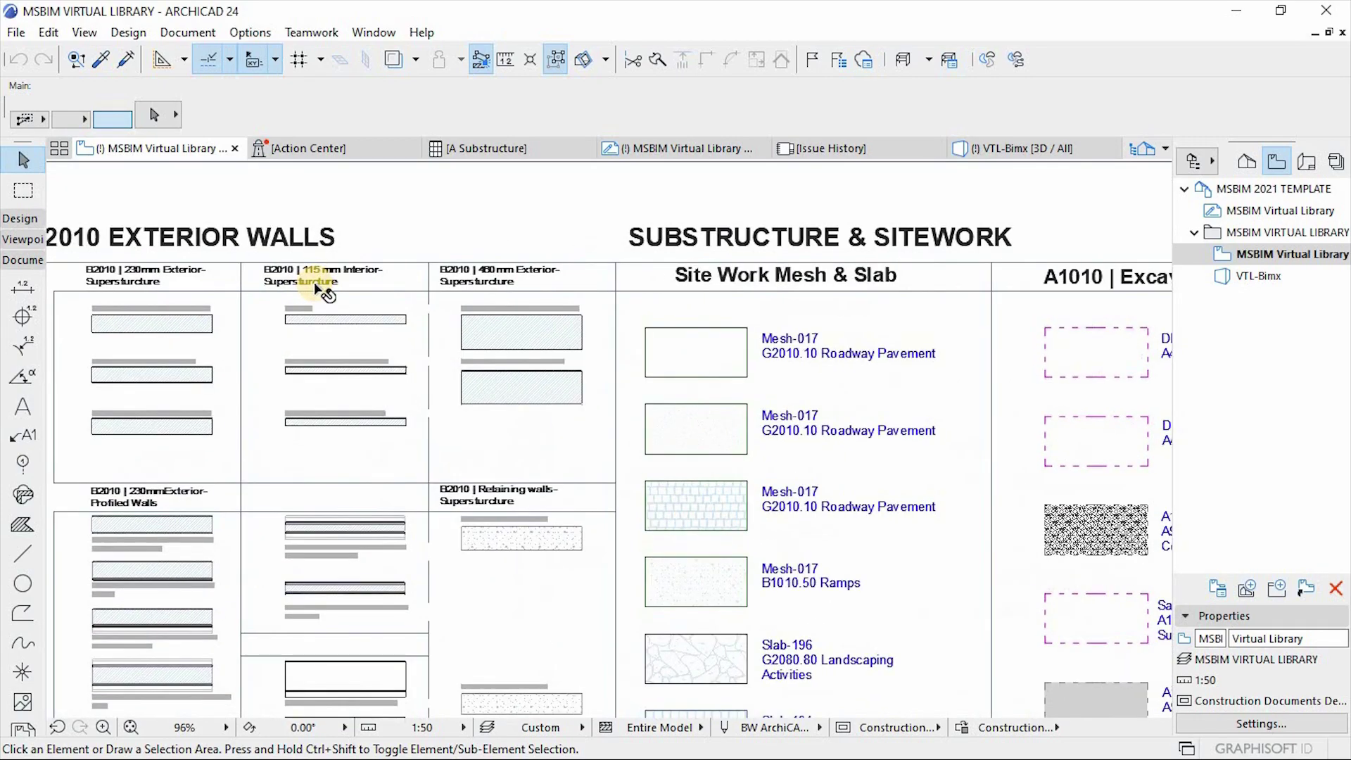
scroll(204, 358, "down", 10)
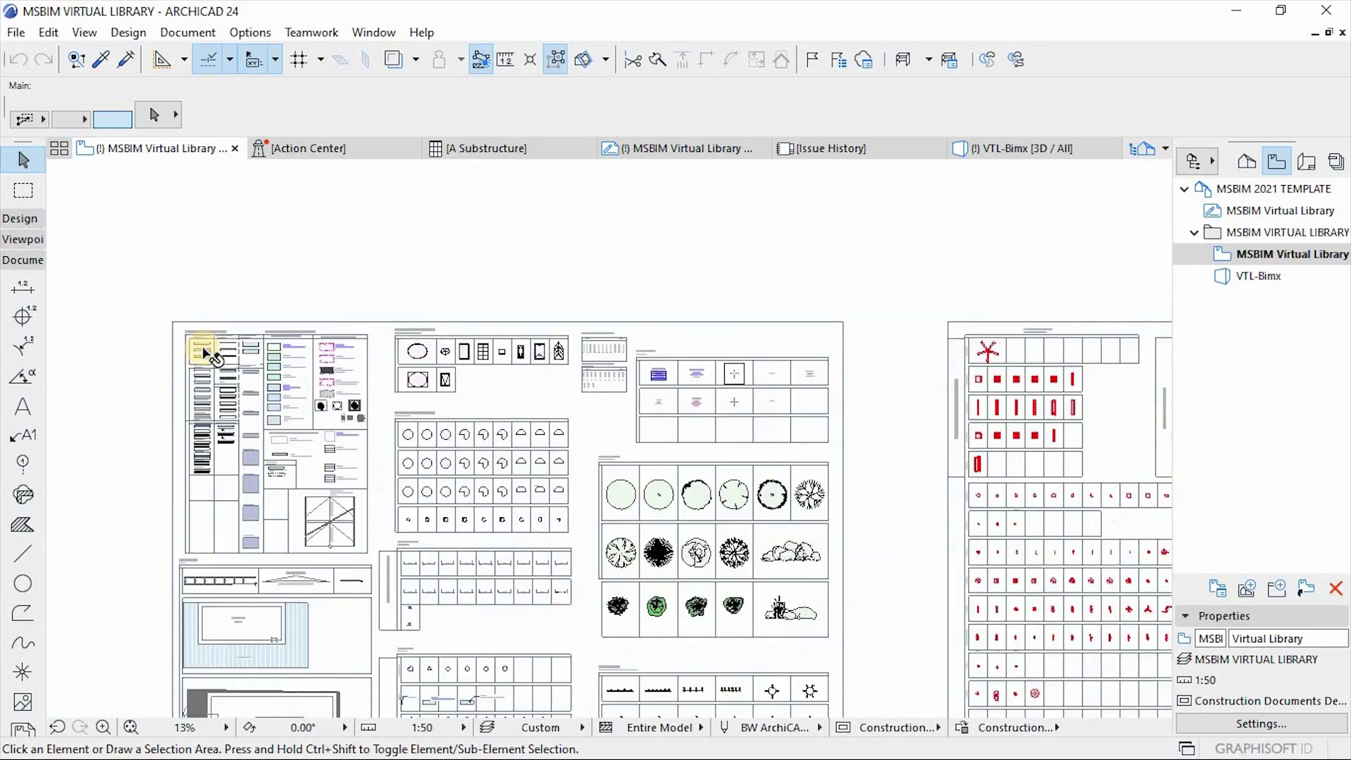
scroll(232, 350, "down", 3)
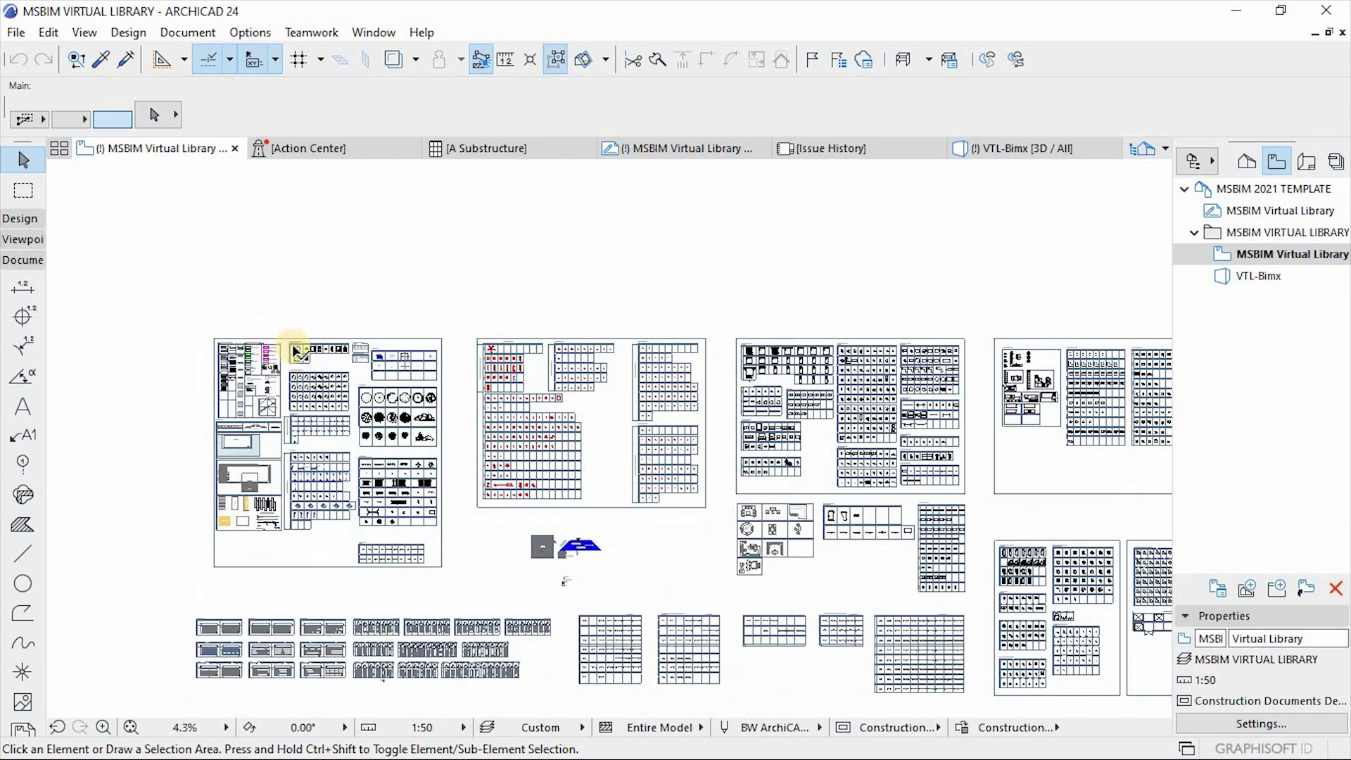
left_click(543, 250)
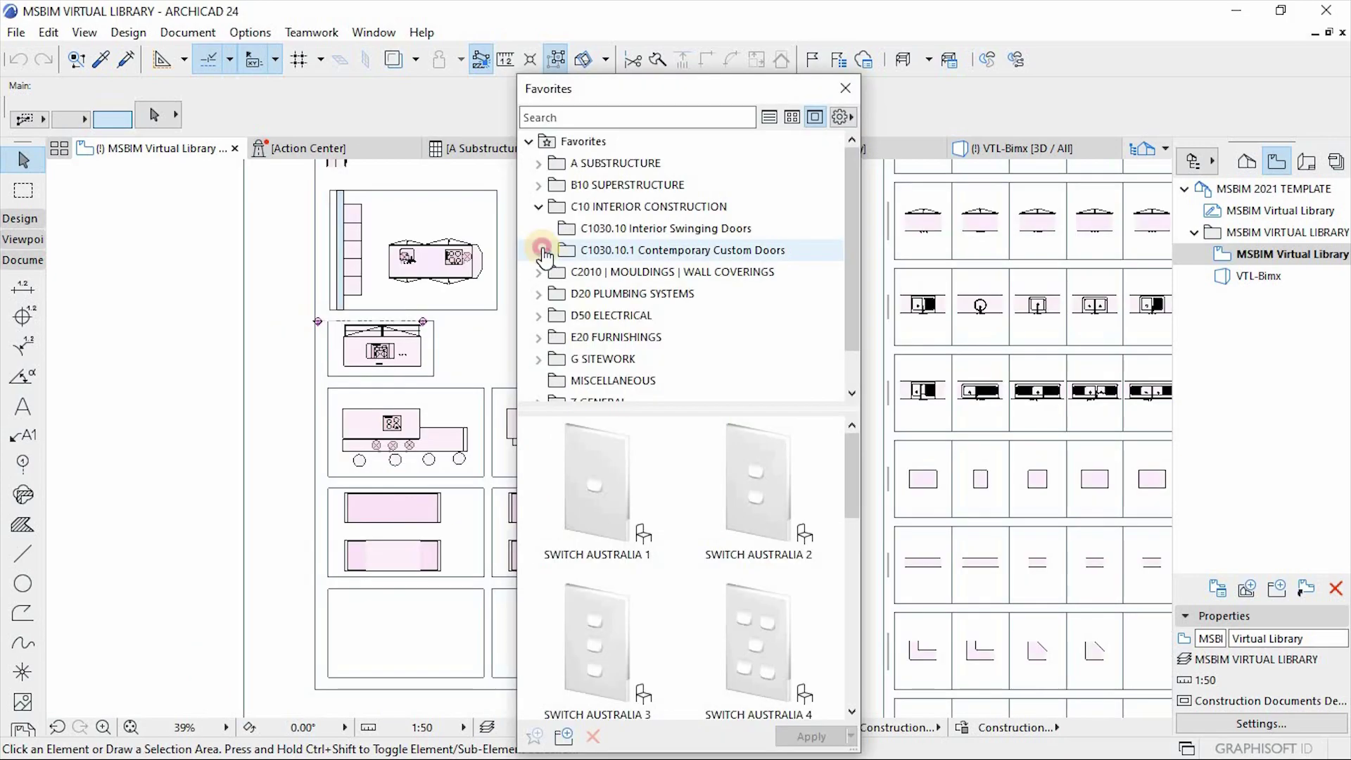
left_click(610, 294)
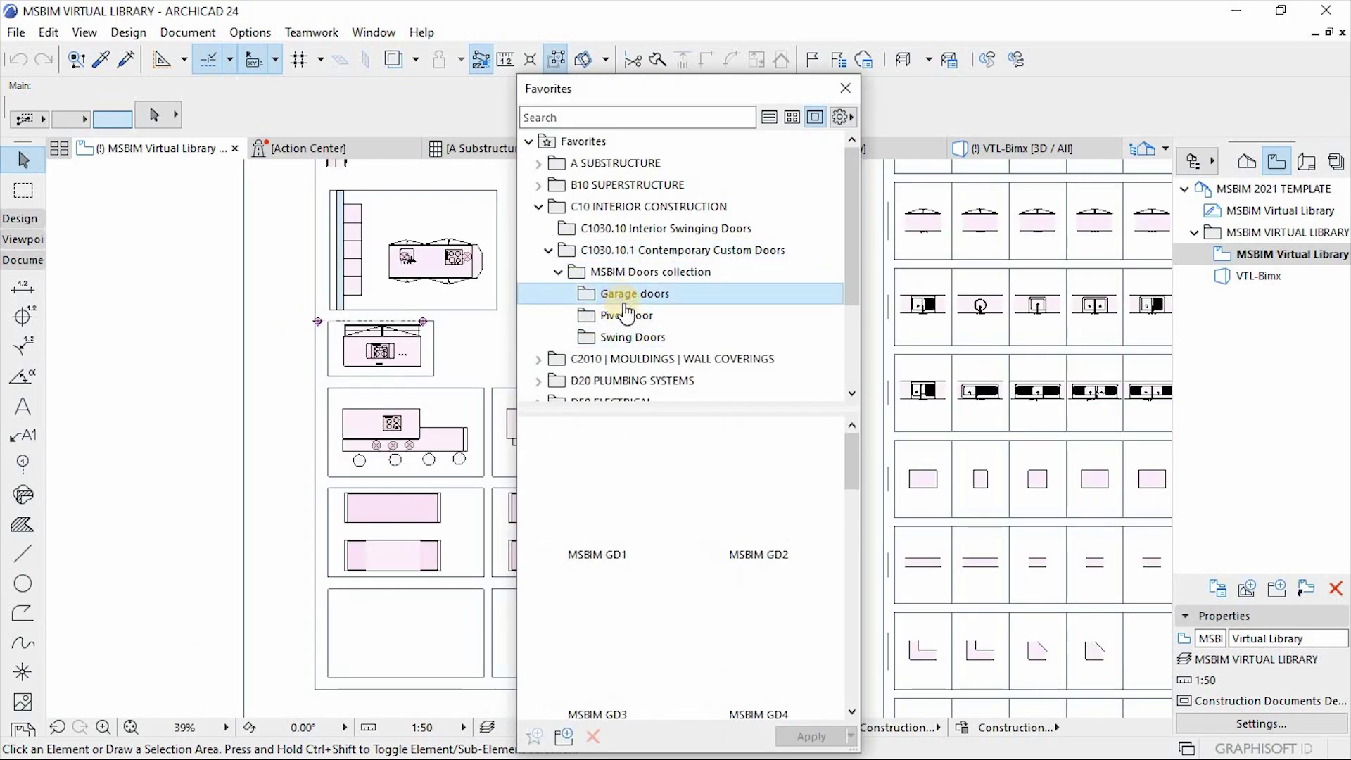
Step: Scroll the Favorites palette and show the Pivot door favorites of the MSBIM Doors collection
left_click_drag(852, 483, 858, 691)
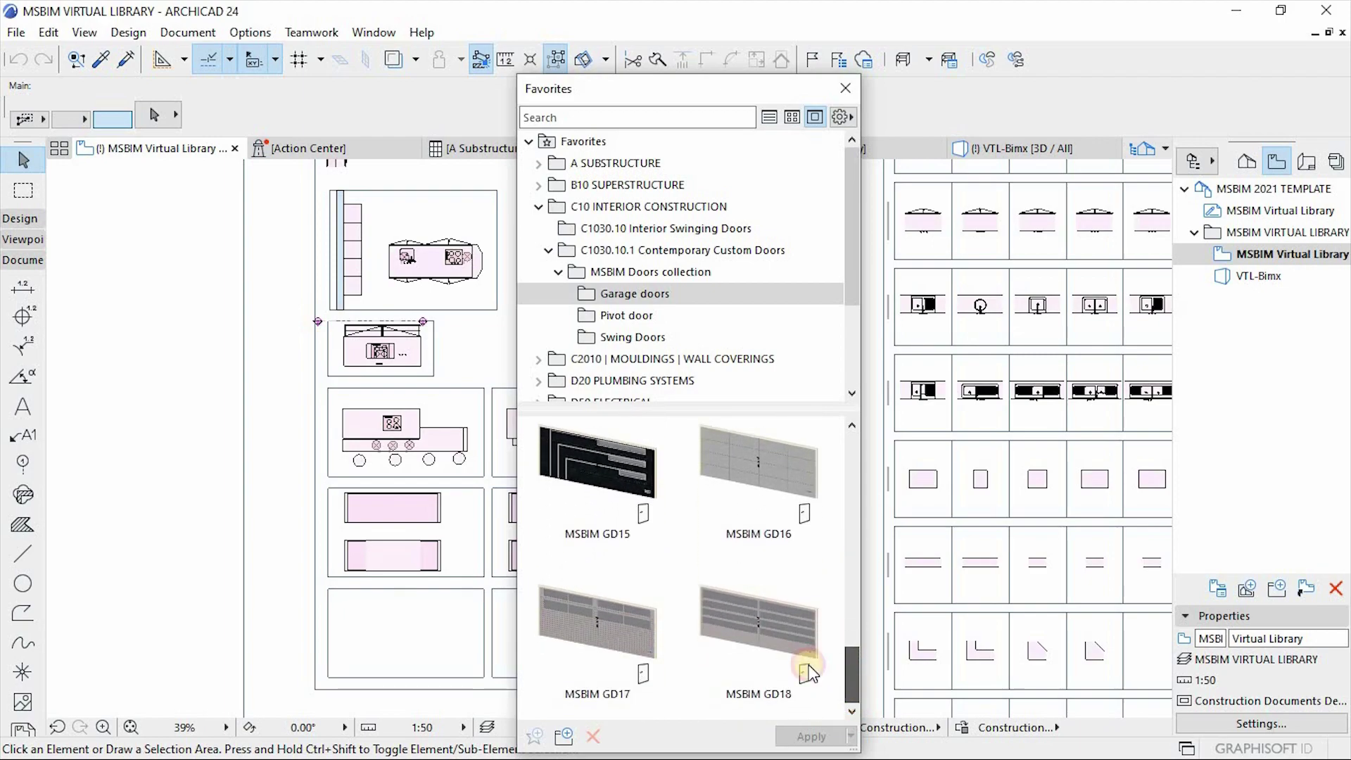
left_click(621, 314)
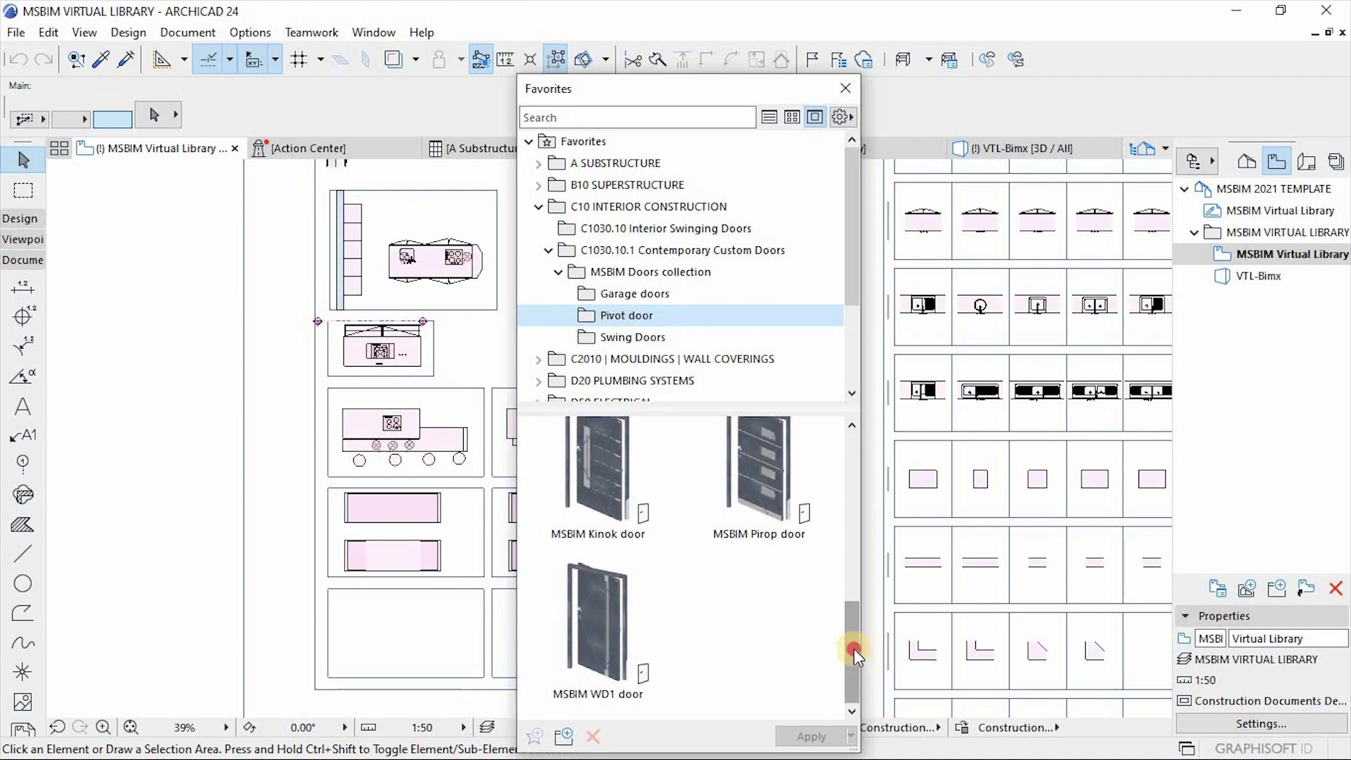
left_click_drag(854, 648, 837, 452)
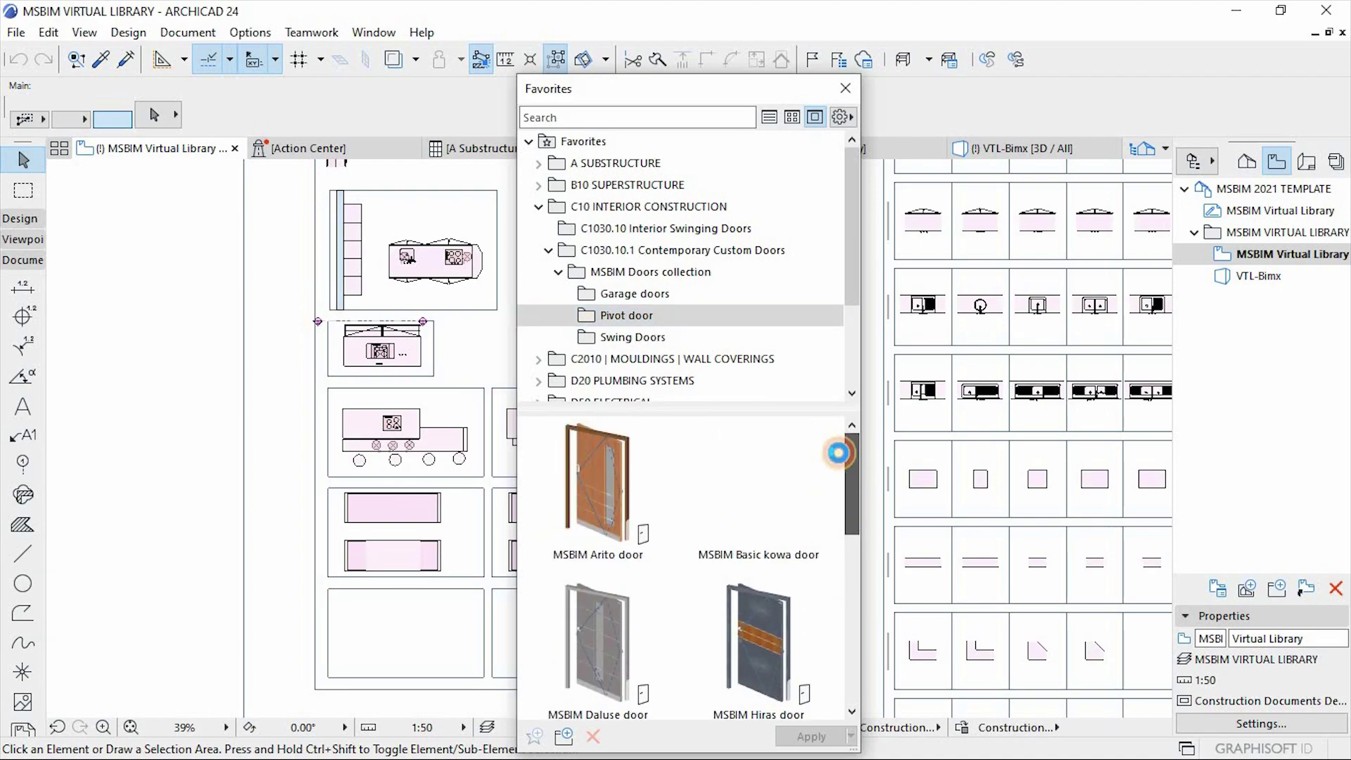
Step: Show the Swing Doors favorites, then open the MSBIM template product preview in Gumroad
left_click(619, 338)
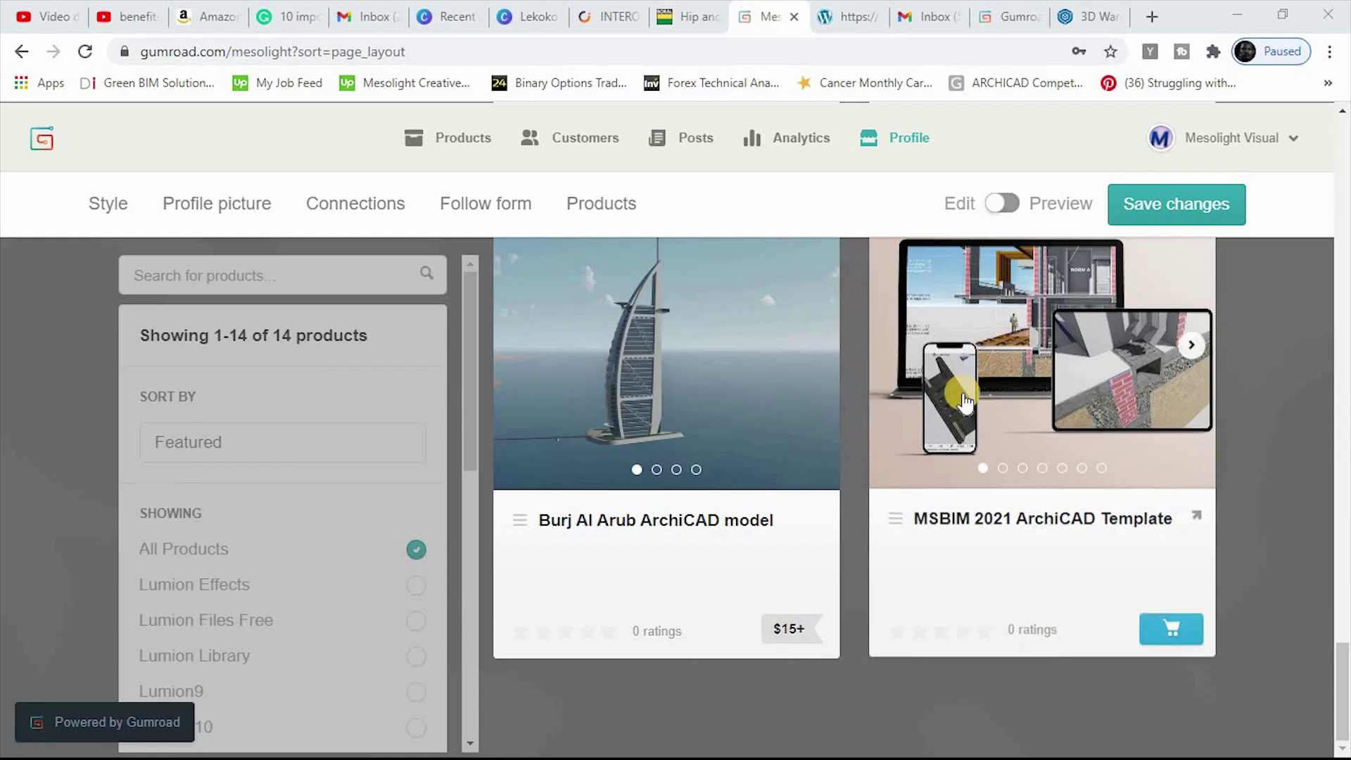
left_click(964, 401)
scroll(958, 398, "down", 5)
scroll(903, 411, "up", 3)
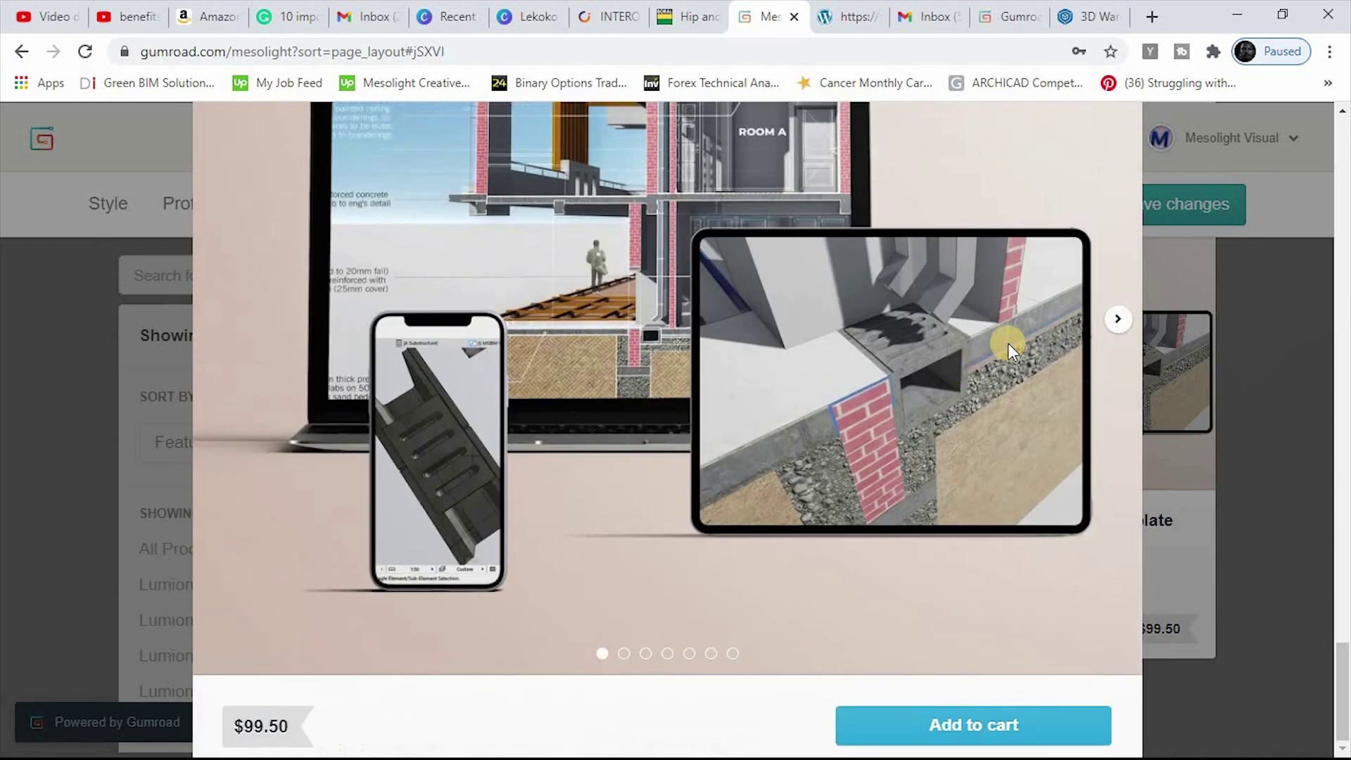
Step: Page through the MSBIM 2021 template's gallery images to the following pictures
left_click(1117, 319)
scroll(1109, 326, "down", 5)
scroll(1043, 346, "up", 5)
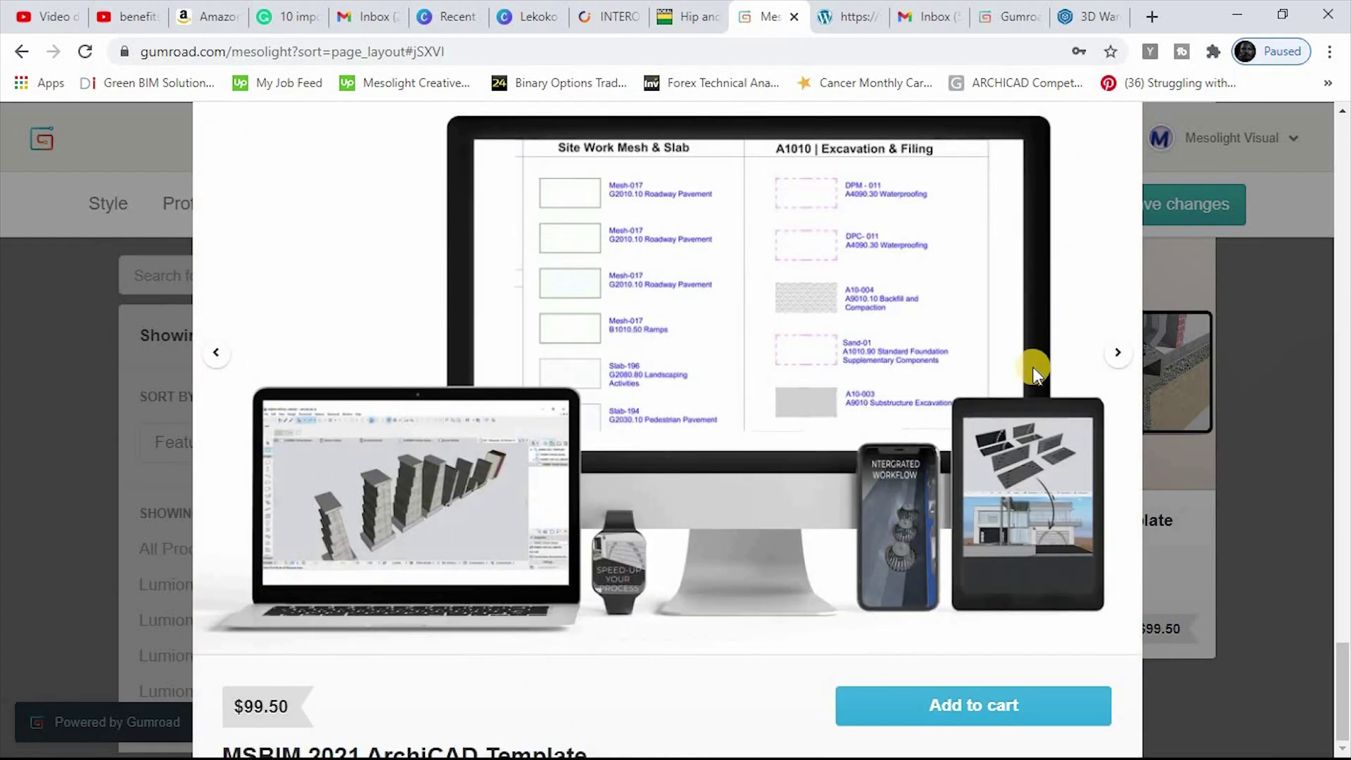
scroll(1033, 366, "down", 3)
scroll(1119, 366, "up", 4)
left_click(1119, 391)
scroll(1111, 392, "up", 2)
left_click(1113, 494)
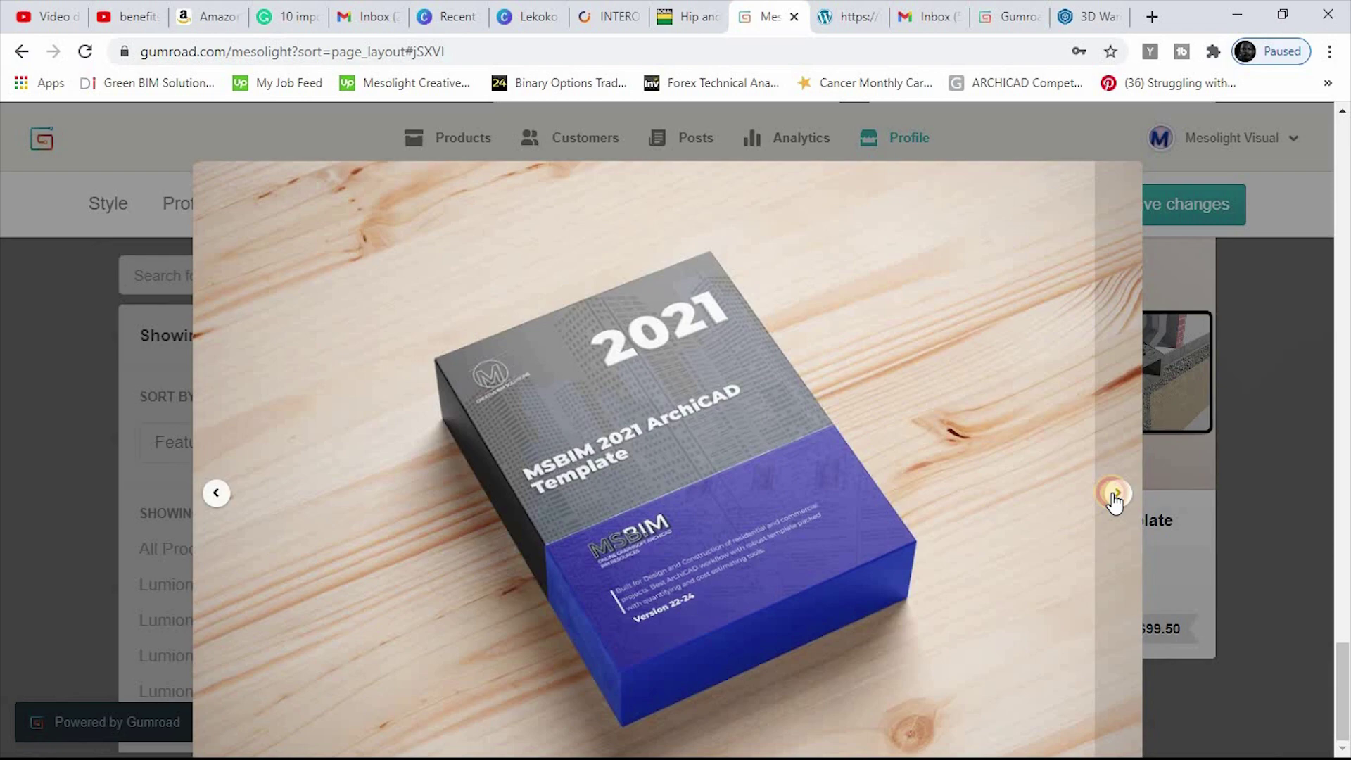
left_click(1112, 479)
scroll(943, 394, "up", 3)
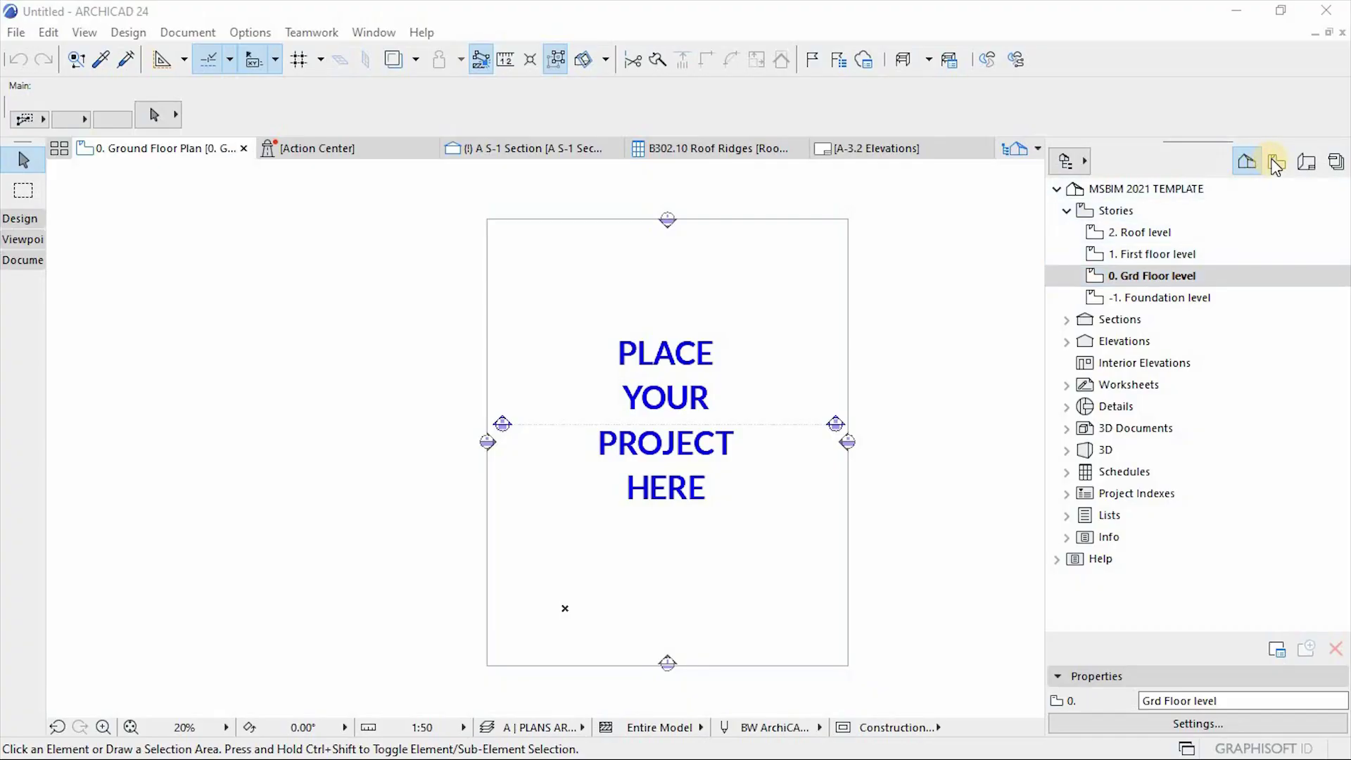
Step: In the View Map, expand A-ARCHITECTURAL > A.1 and open the 0. Ground Floor Plan view settings
left_click(1277, 163)
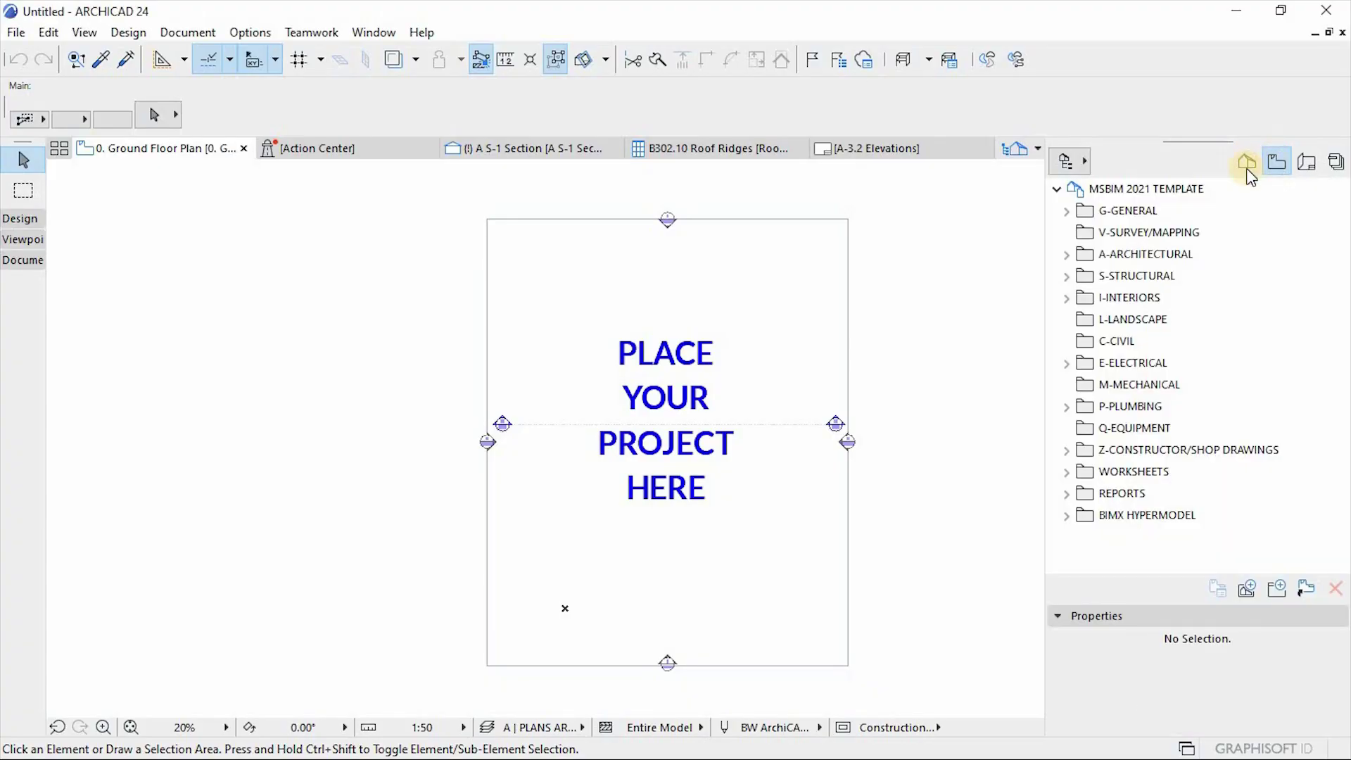
left_click(1067, 254)
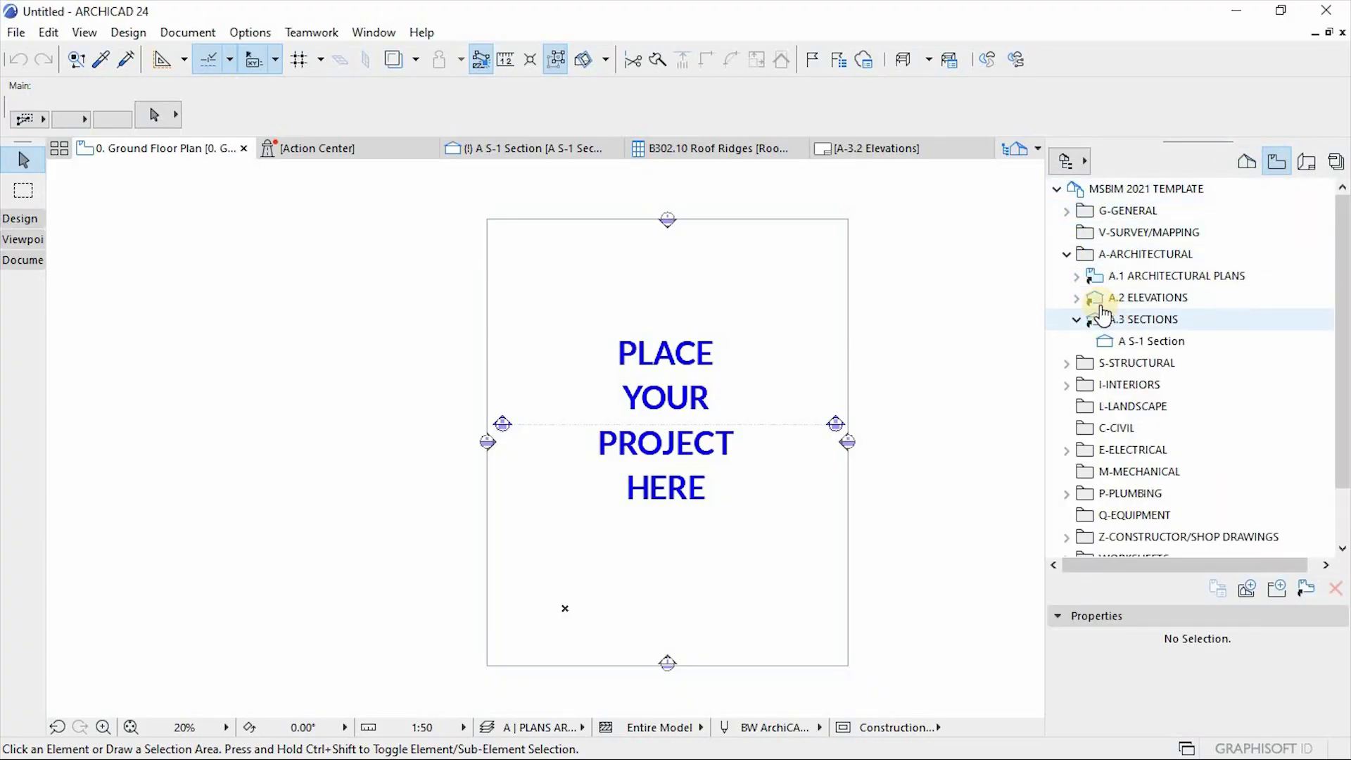
left_click(1077, 277)
left_click(1134, 342)
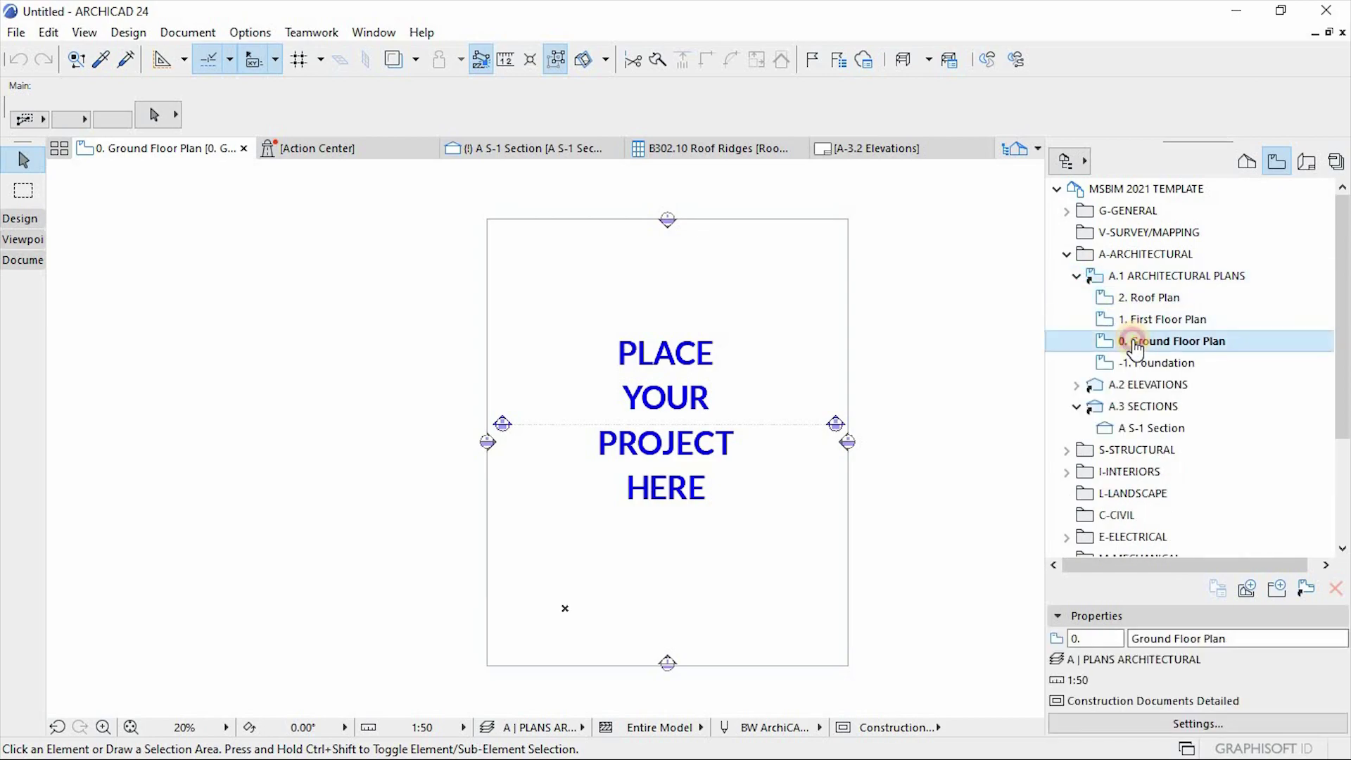
left_click(1174, 720)
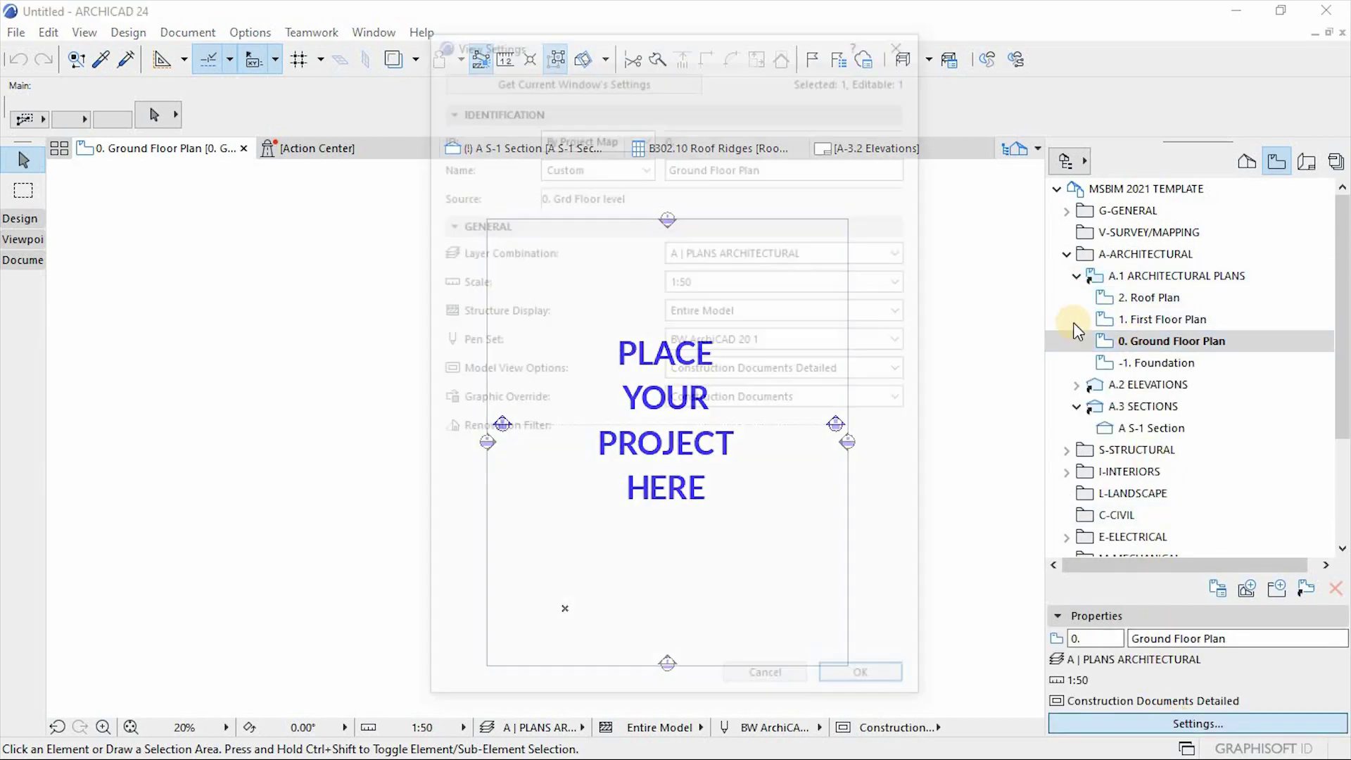
left_click_drag(778, 30, 786, 33)
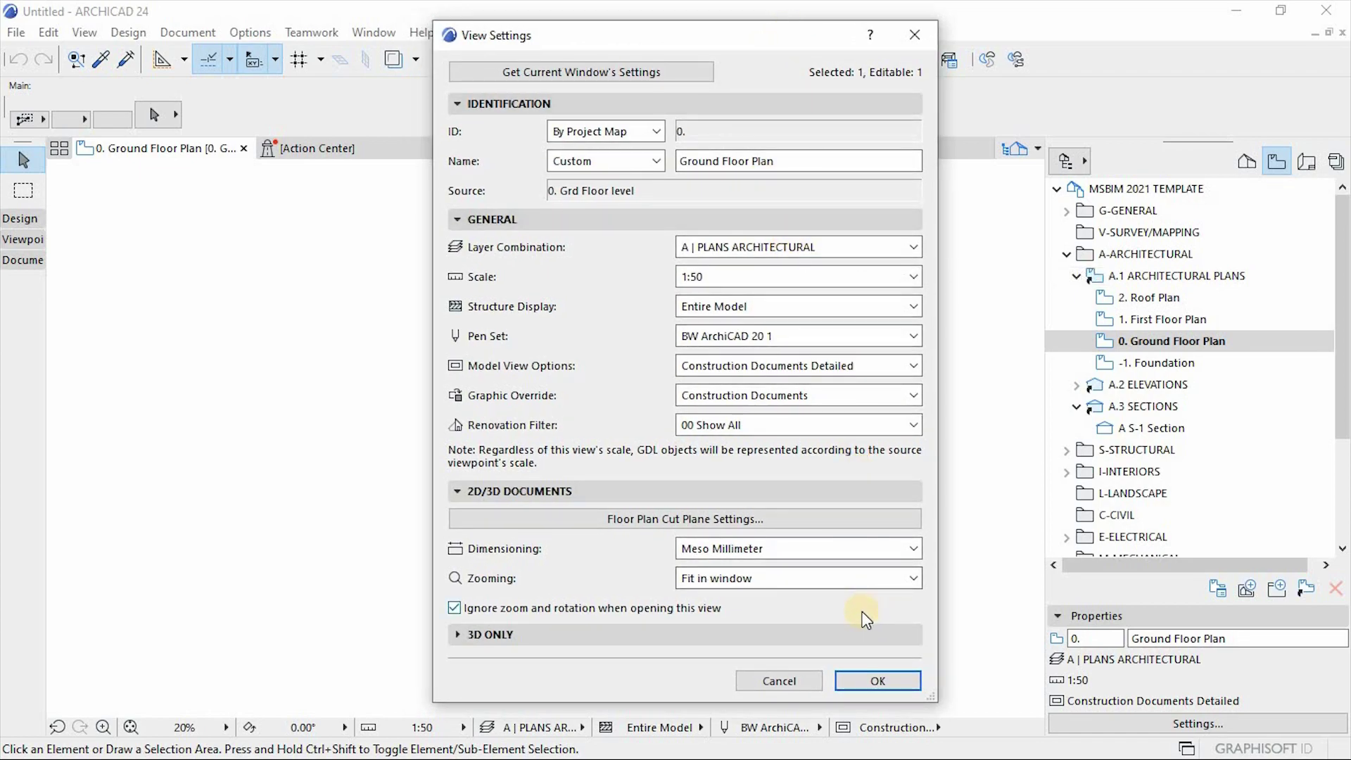
Step: Close the Ground Floor Plan view settings and expand the P-PLUMBING discipline folder
left_click(877, 680)
scroll(1061, 446, "down", 2)
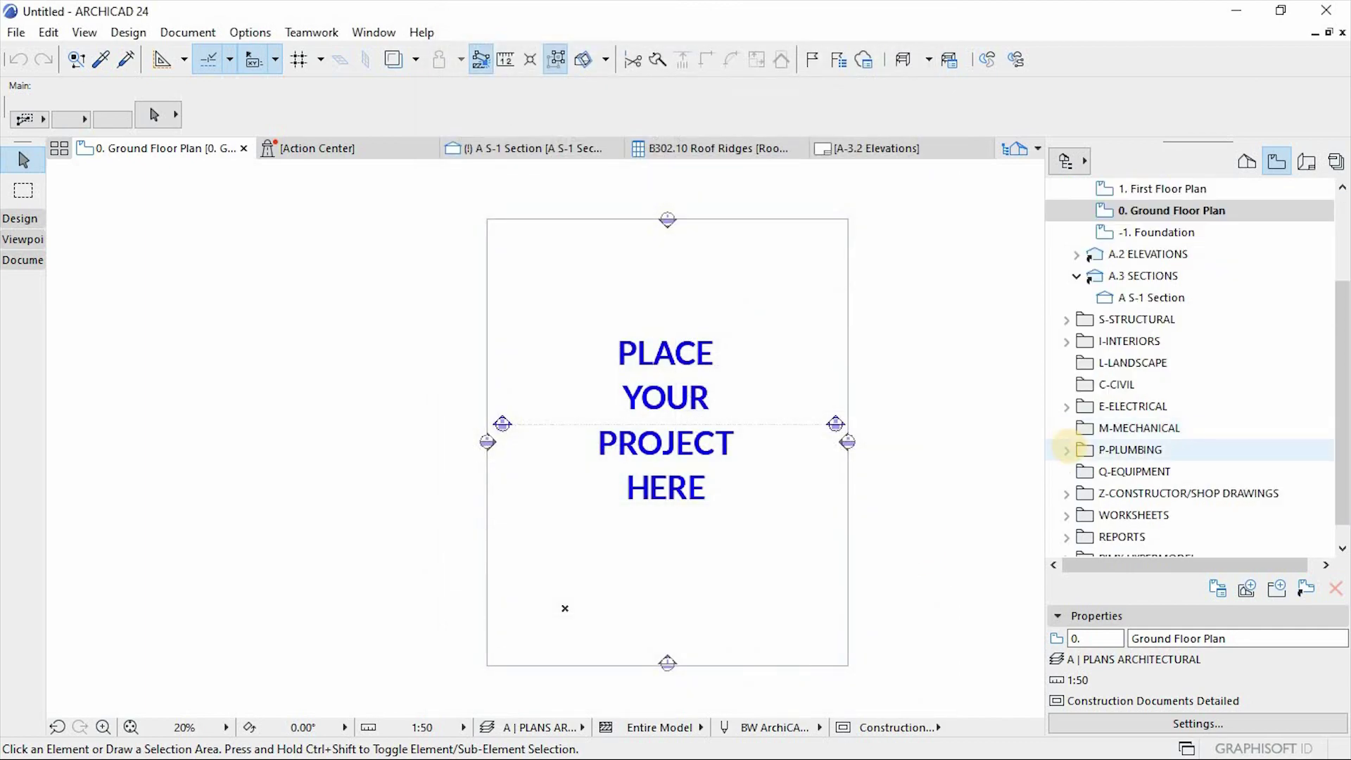
left_click(1068, 450)
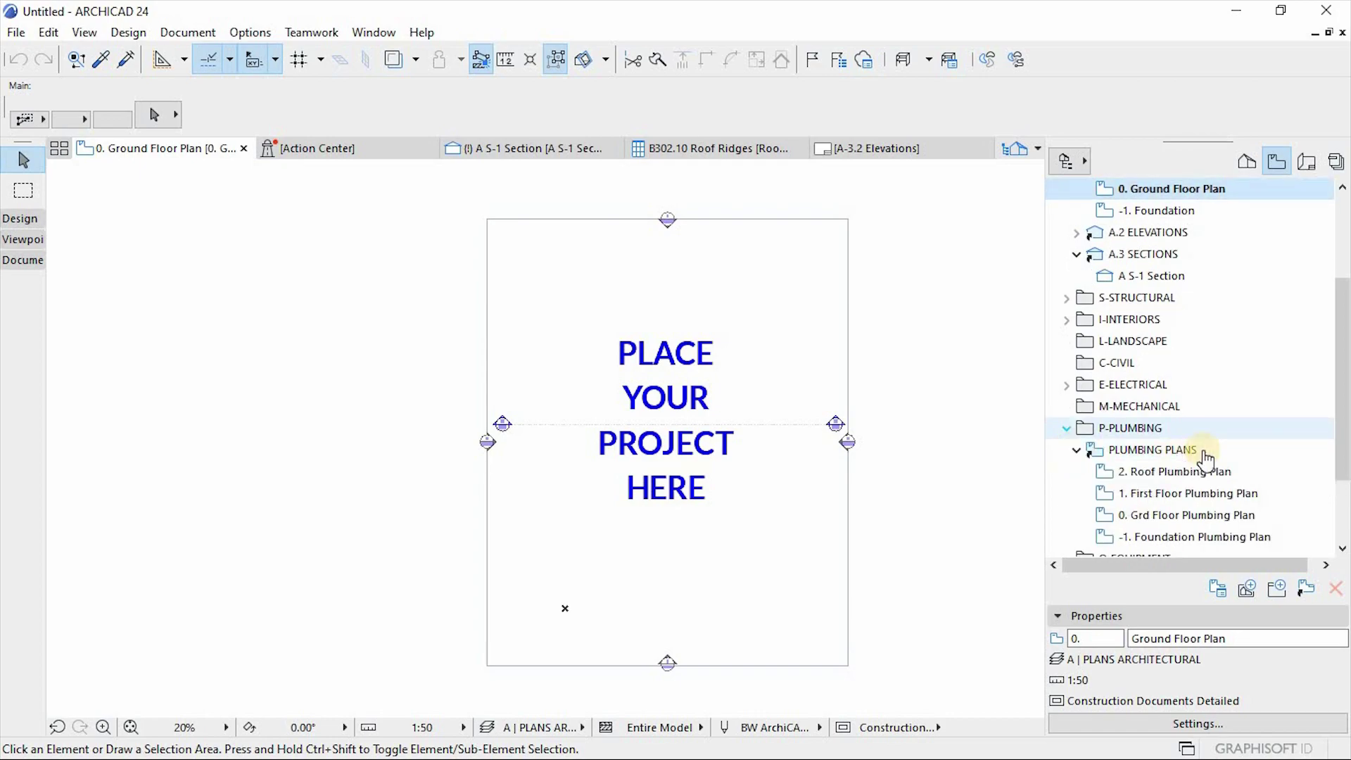
scroll(1198, 458, "down", 2)
scroll(1126, 468, "up", 3)
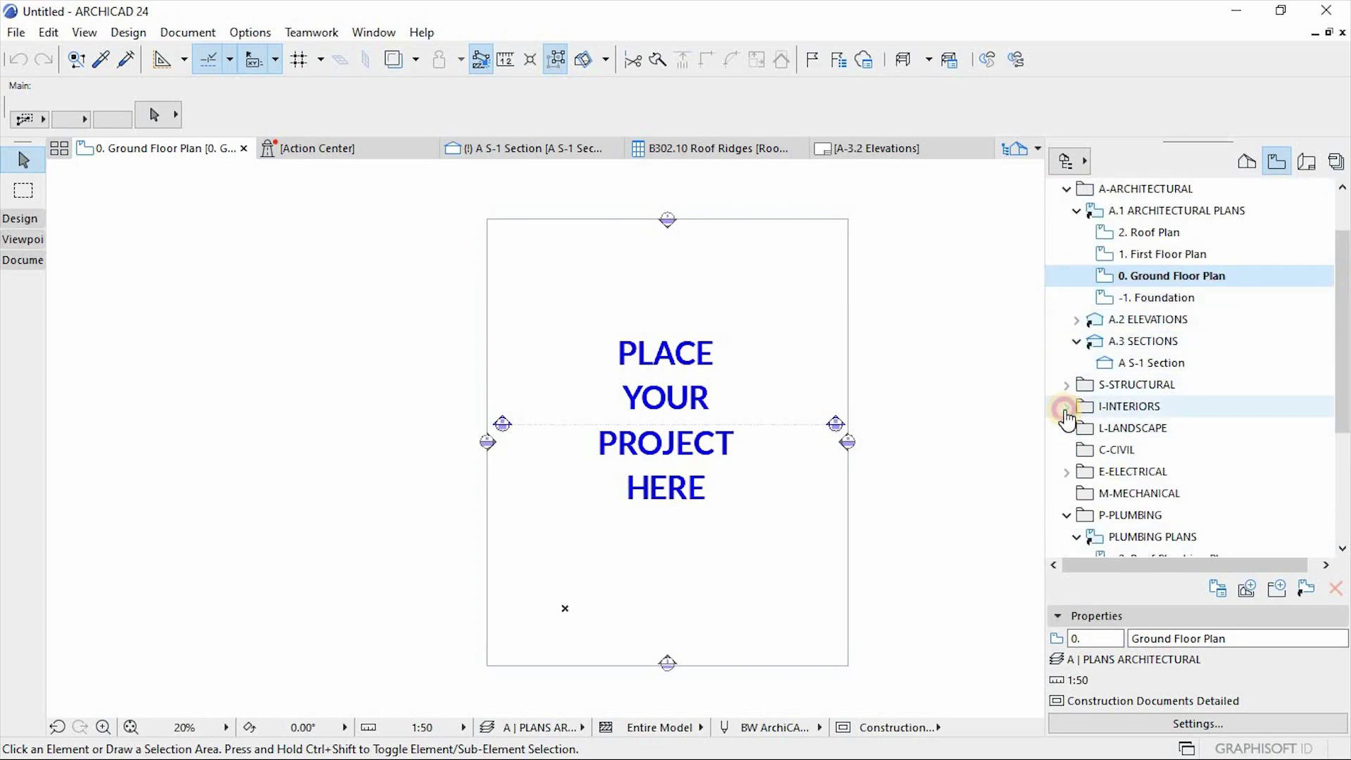
Step: Expand the I-INTERIORS, S-STRUCTURAL and E-ELECTRICAL discipline folders of saved views
left_click(1067, 407)
left_click(1067, 384)
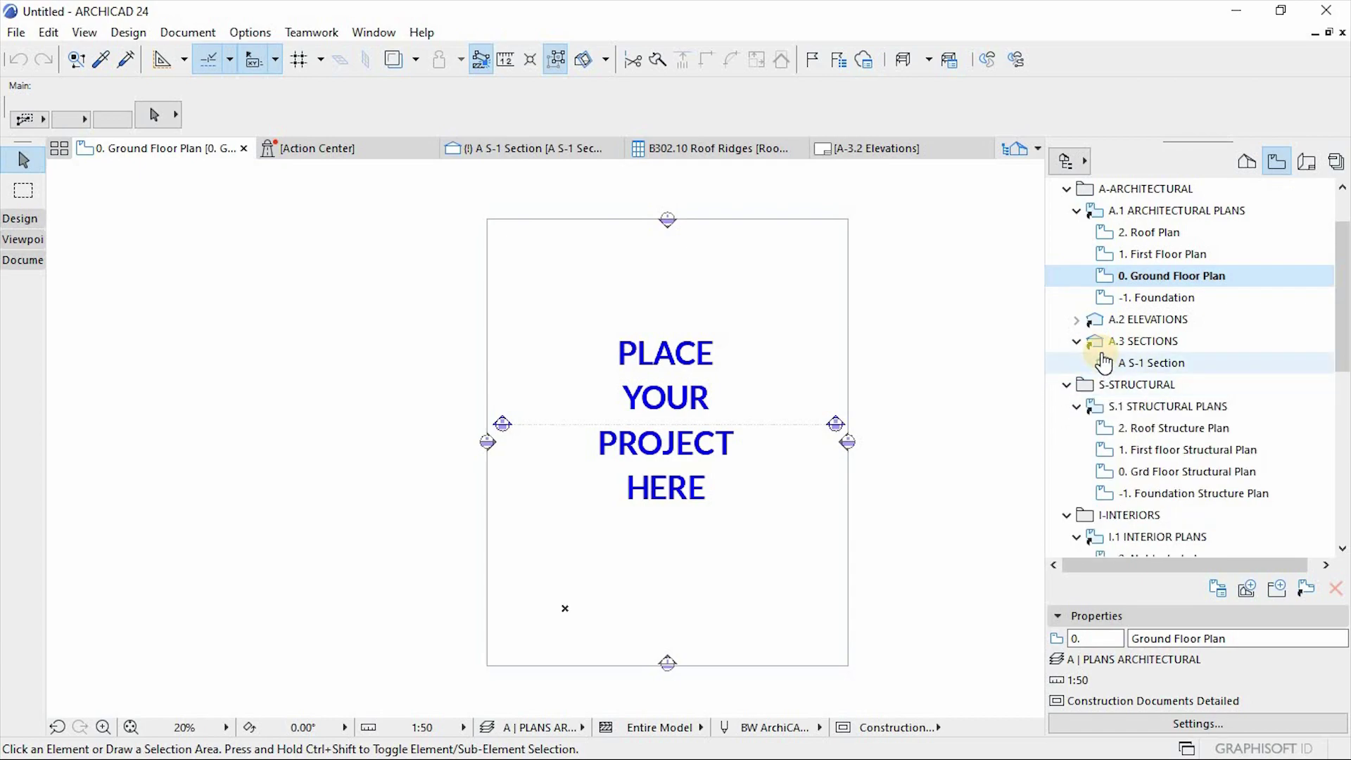
scroll(1083, 394, "down", 4)
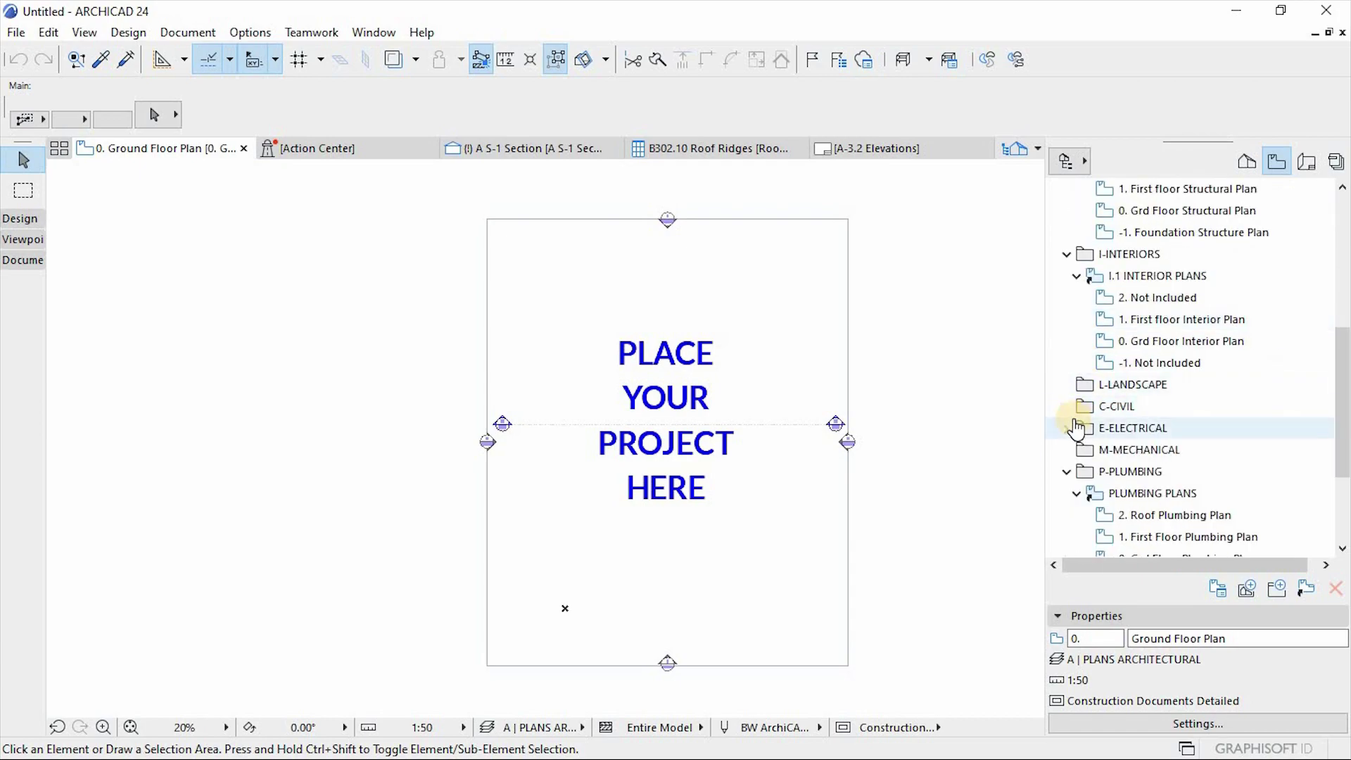
left_click(1068, 427)
scroll(1091, 451, "down", 3)
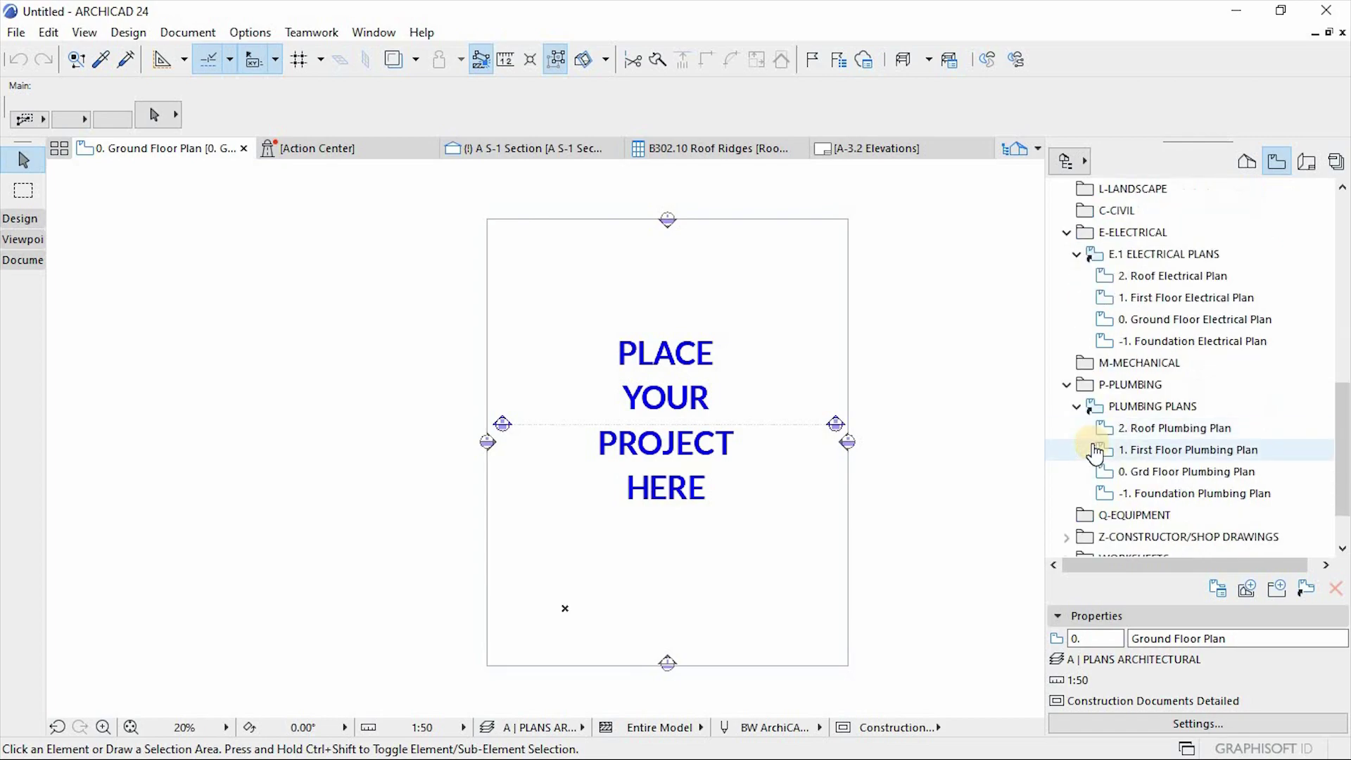
scroll(1118, 458, "down", 1)
scroll(1120, 457, "up", 10)
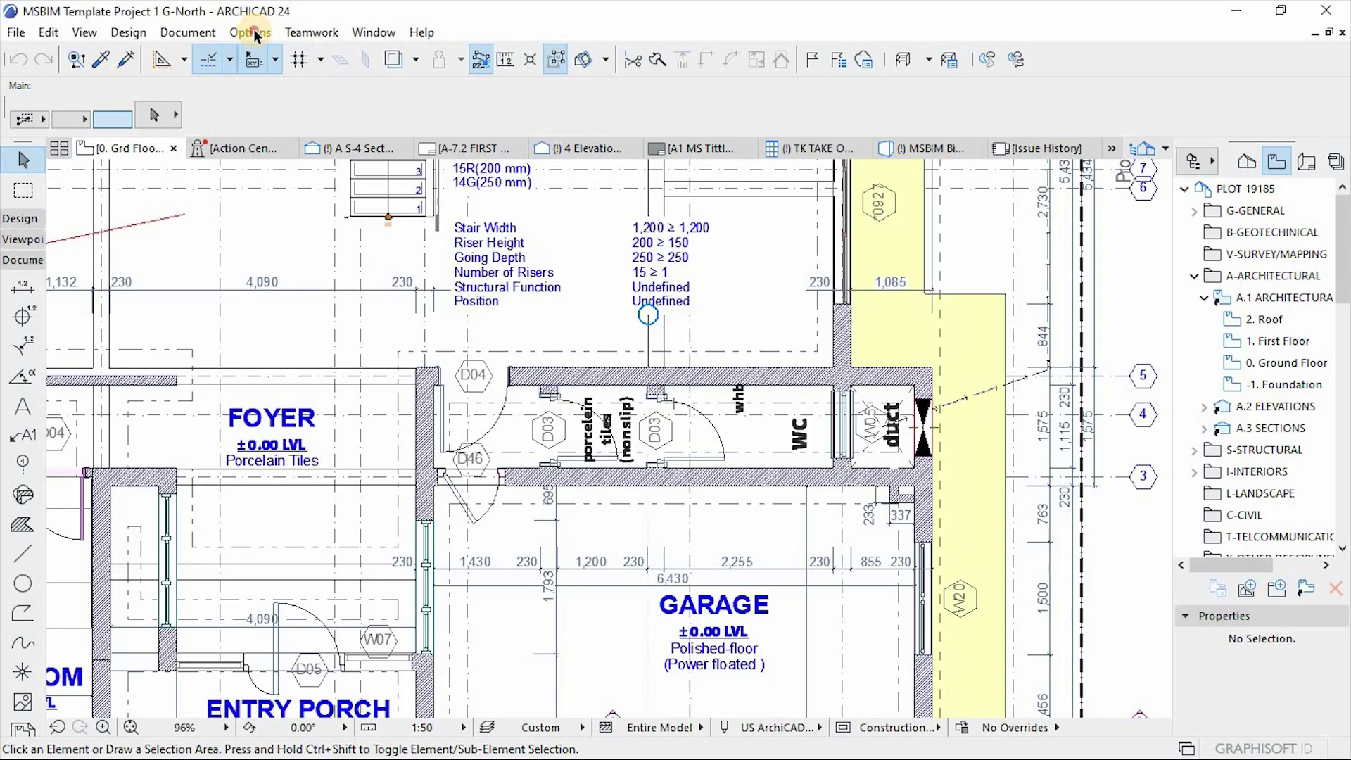
Step: Open the Classification Manager and expand A SUBSTRUCTURE and A10 FOUNDATIONS
left_click(253, 34)
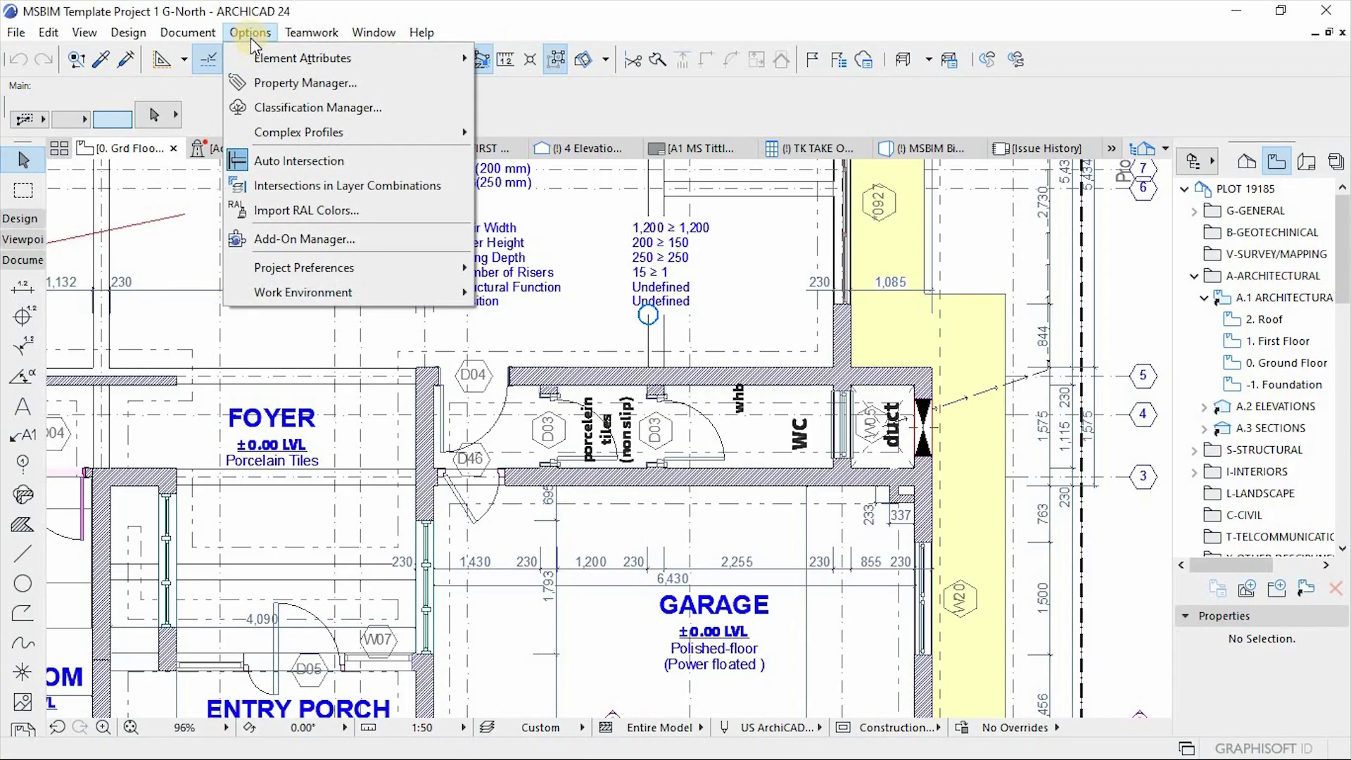
left_click(270, 109)
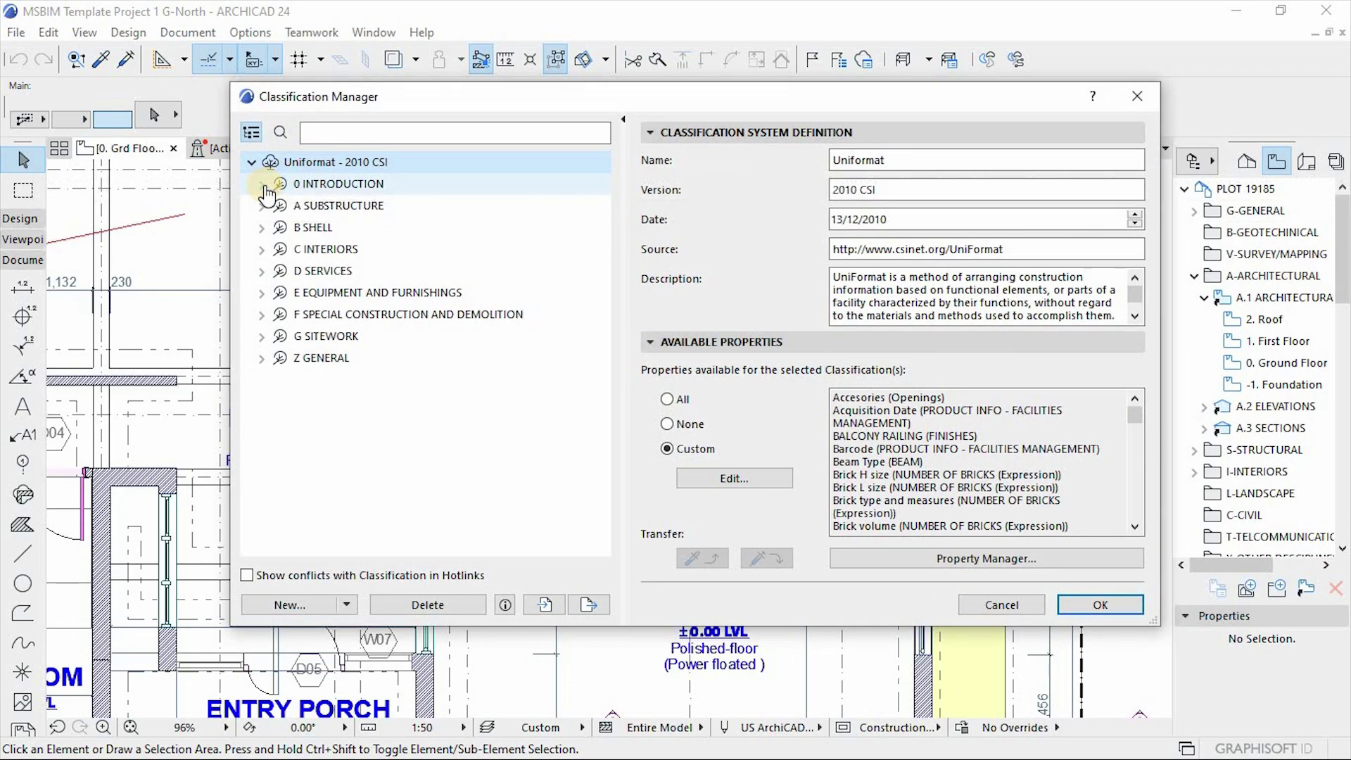
left_click(262, 206)
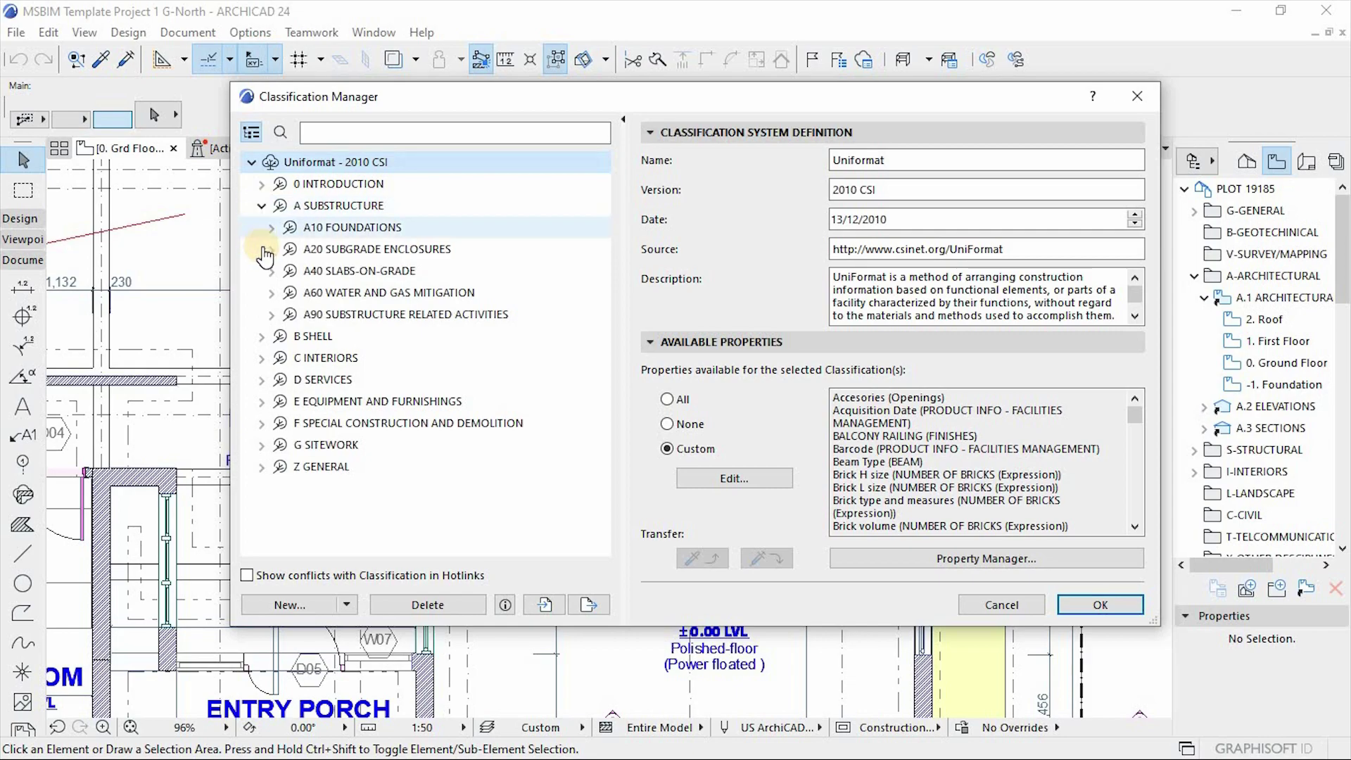
left_click(265, 229)
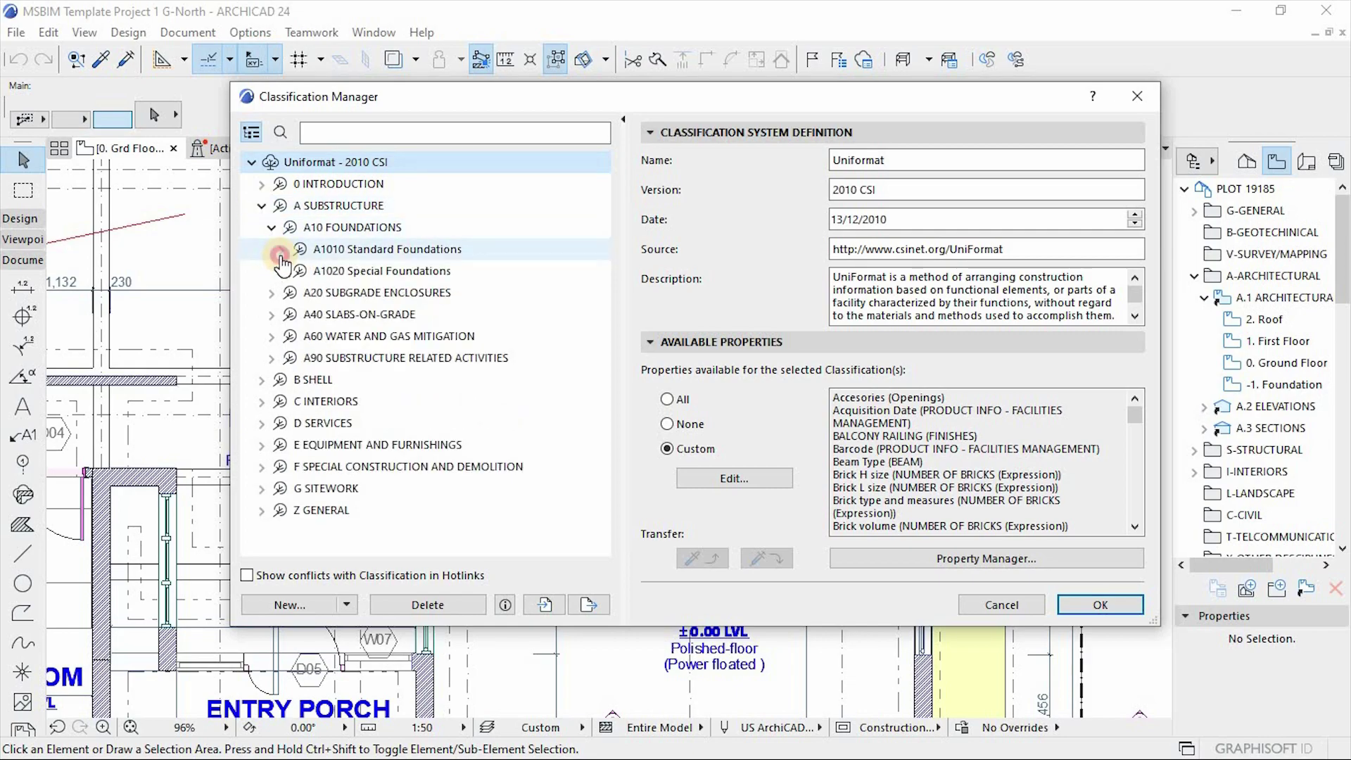
Step: Expand A1010 Standard Foundations and B SHELL, then review which properties are available to classifications
left_click(279, 251)
left_click(262, 444)
left_click(766, 475)
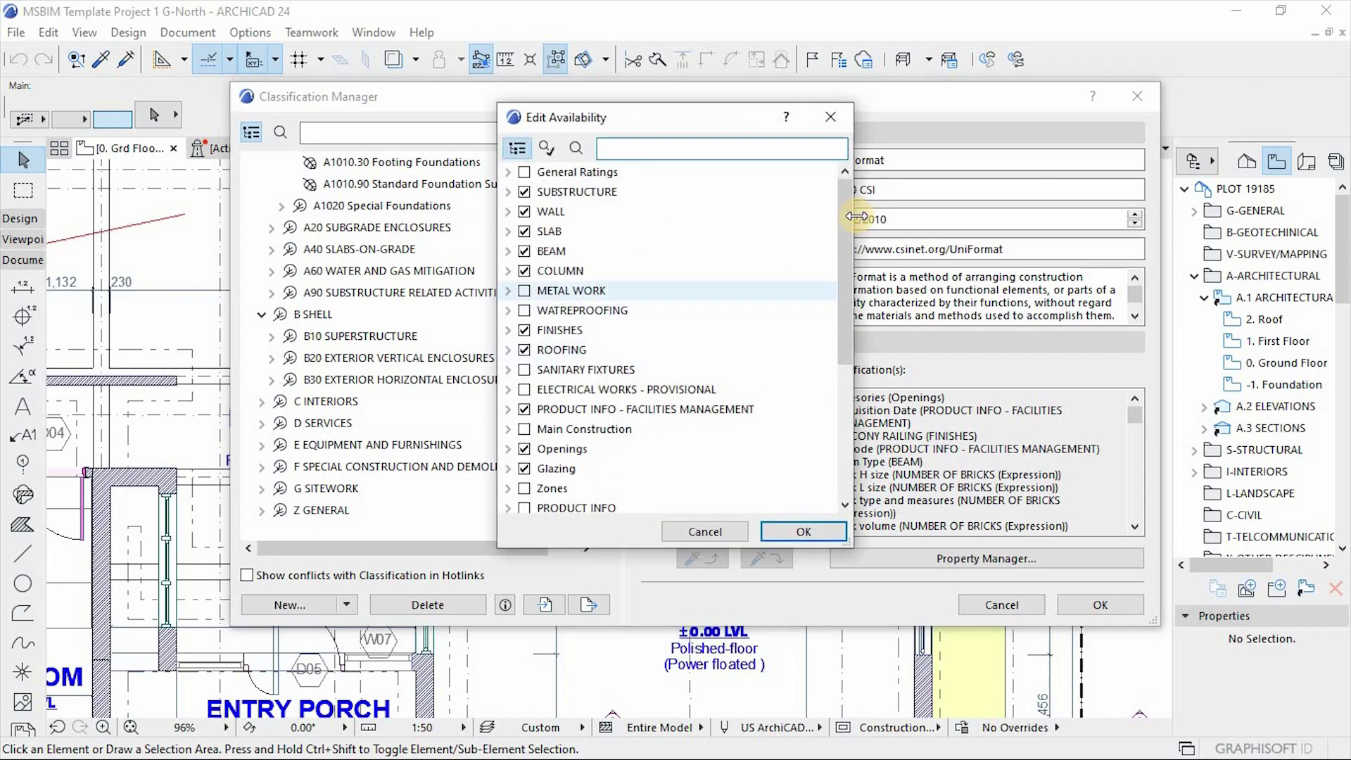
left_click_drag(847, 192, 855, 345)
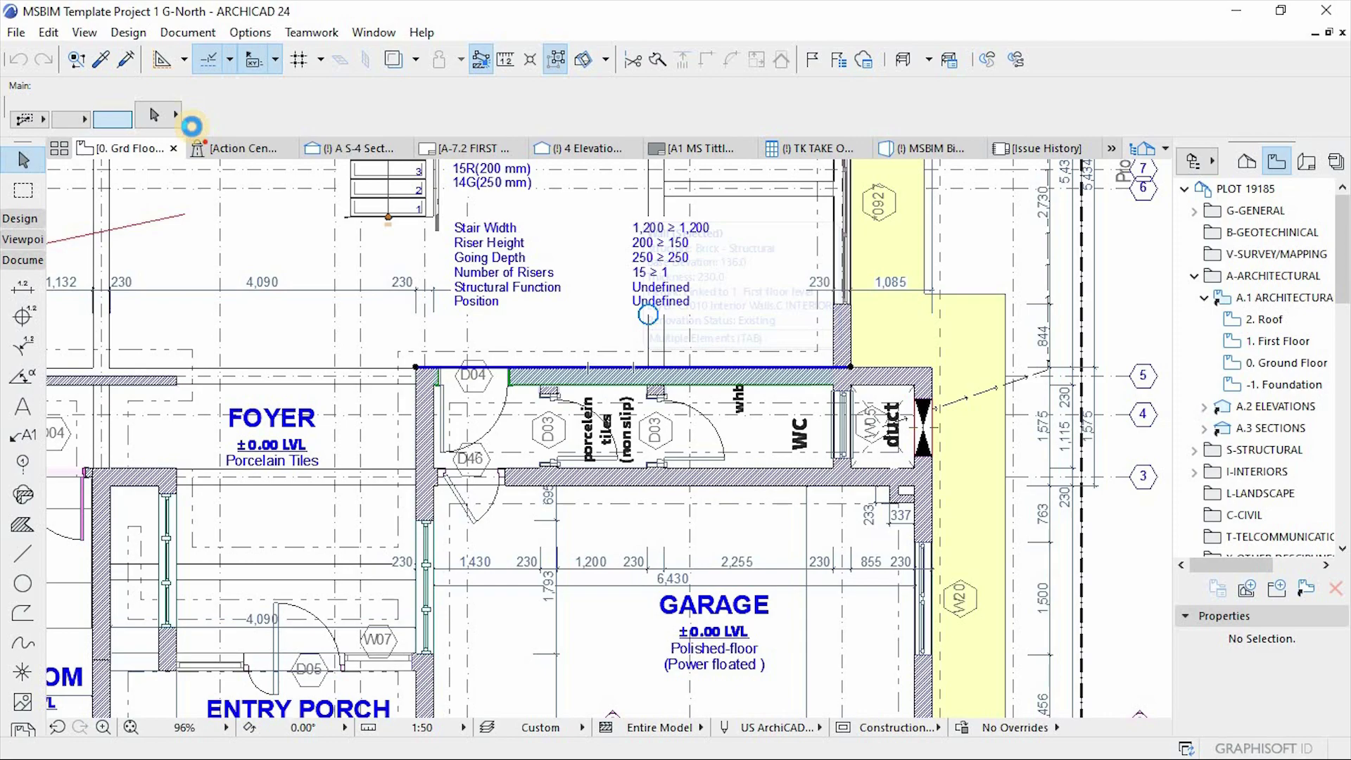
Step: View the WC wall's C1010.10 Interior Fixed Partitions classification list unchanged, then scroll its IFC properties
double_click(648, 315)
left_click(443, 468)
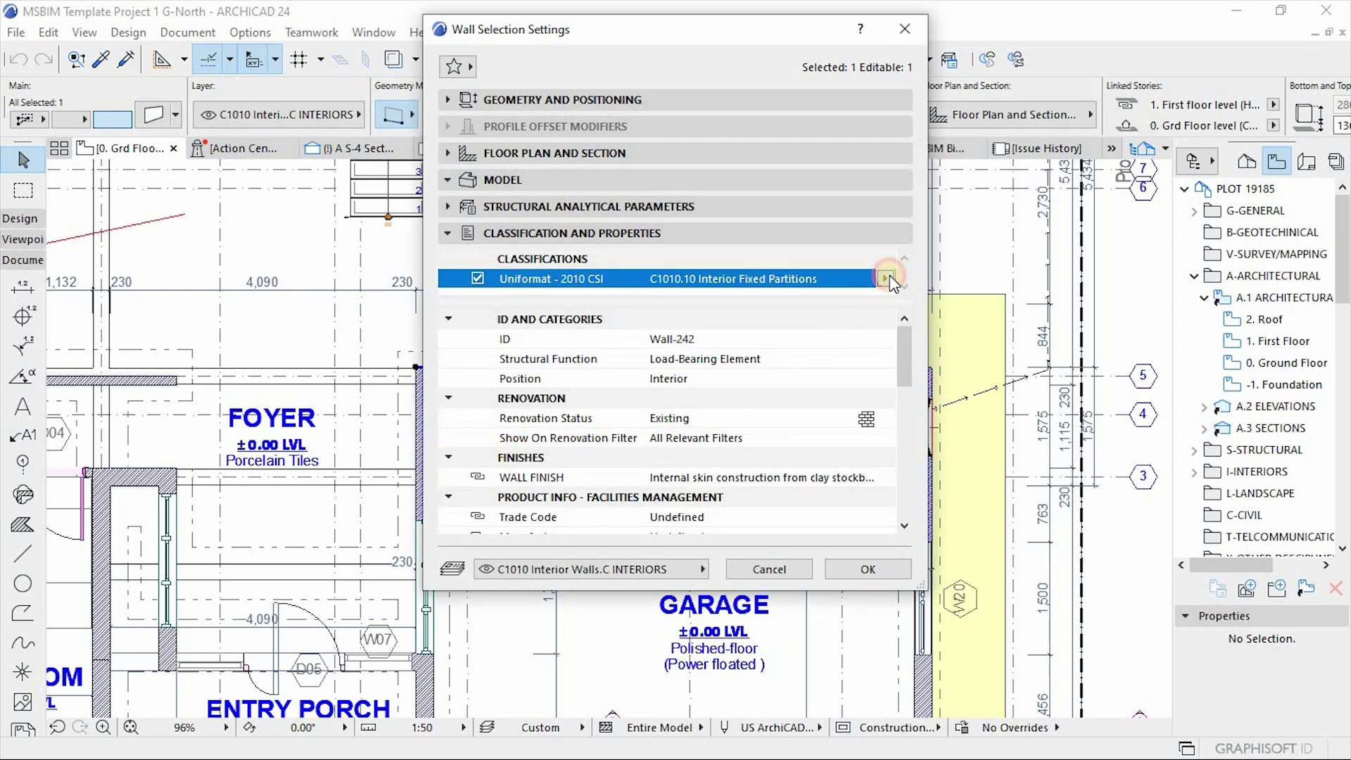
left_click(884, 278)
left_click_drag(1245, 401, 1247, 501)
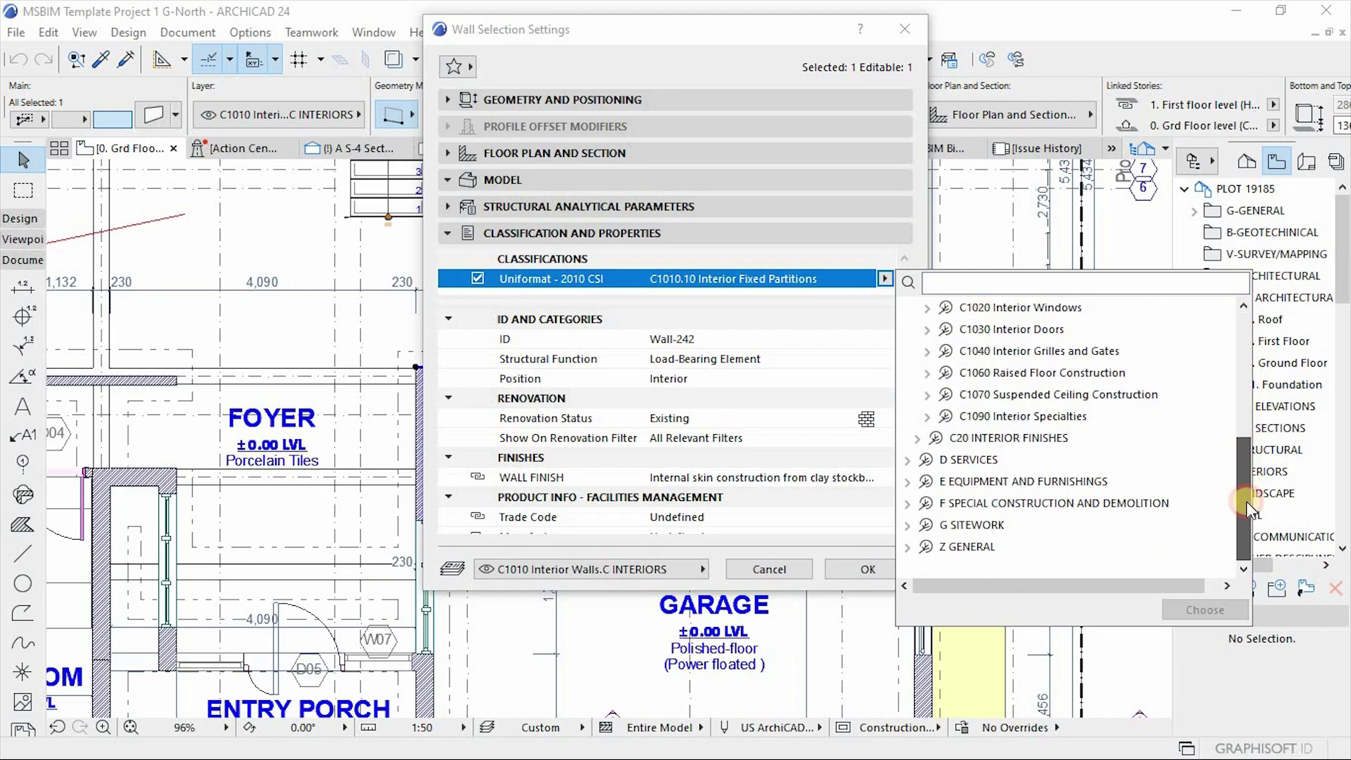
left_click(885, 326)
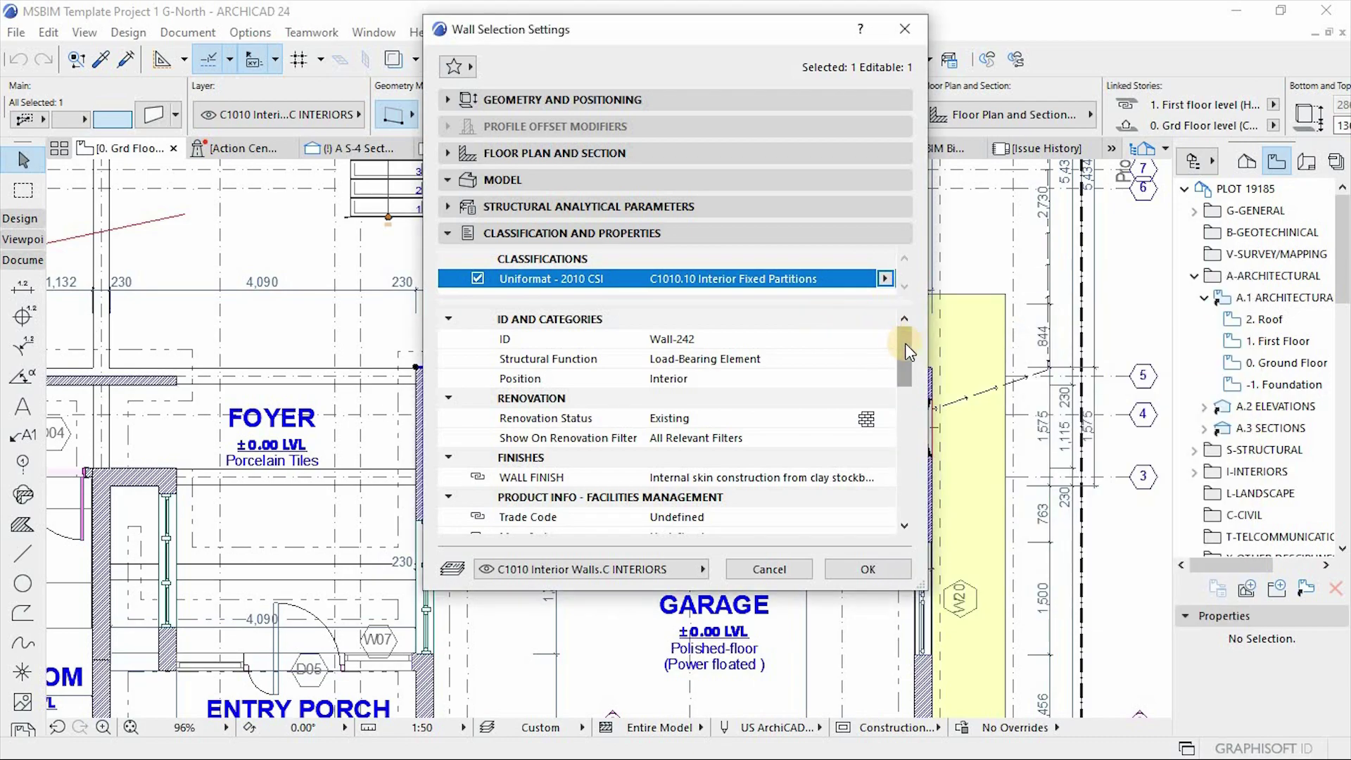
left_click_drag(905, 343, 916, 470)
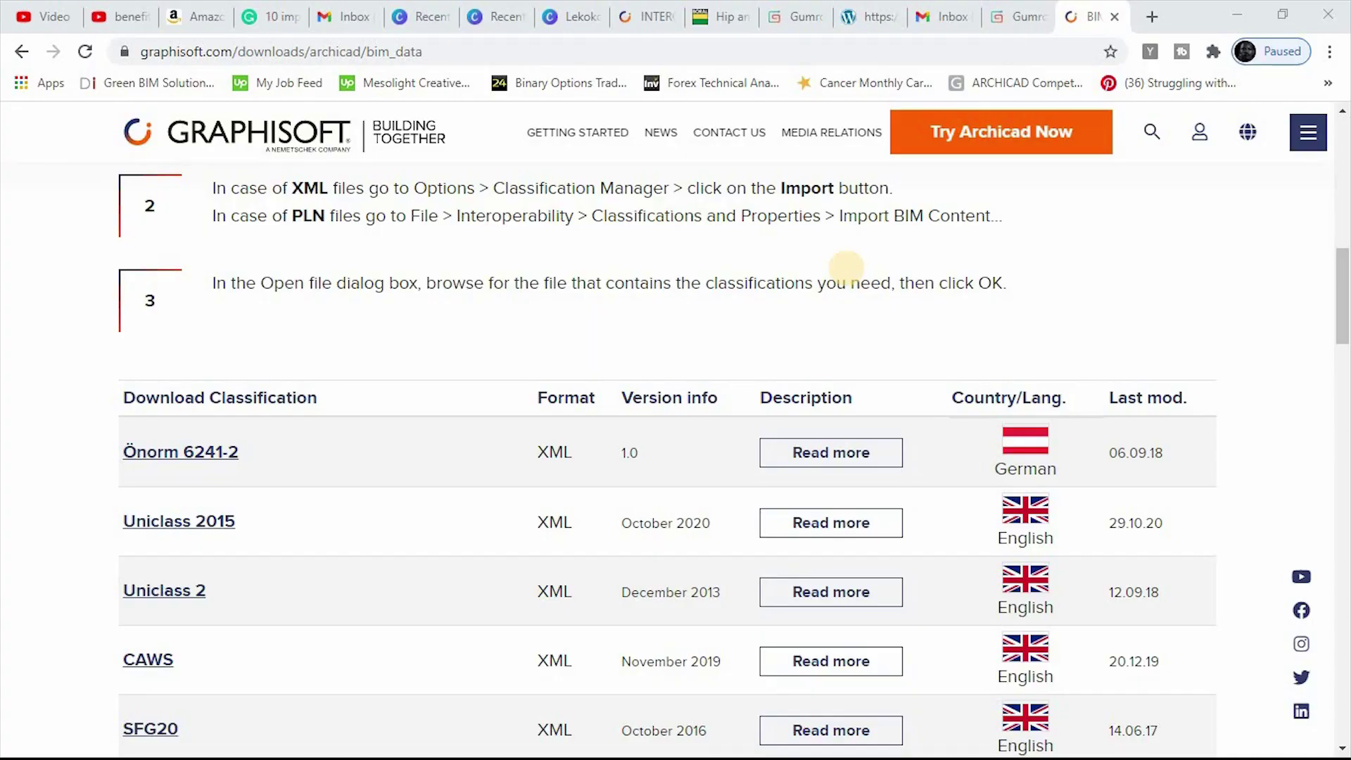
Step: Scroll the Graphisoft BIM data table down to the NATSPEC, CBI, CCS and BIM7AA classifications
scroll(846, 267, "down", 2)
scroll(846, 267, "down", 7)
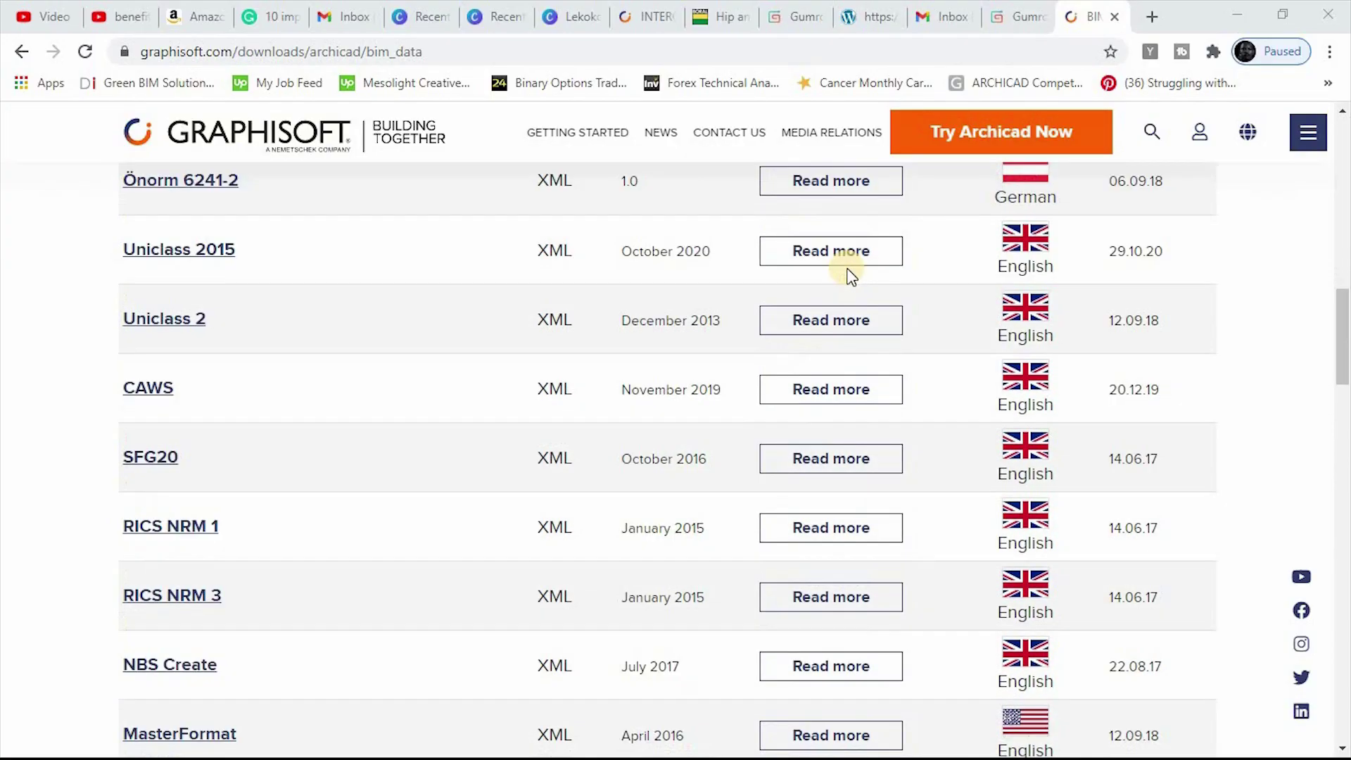
scroll(850, 276, "down", 4)
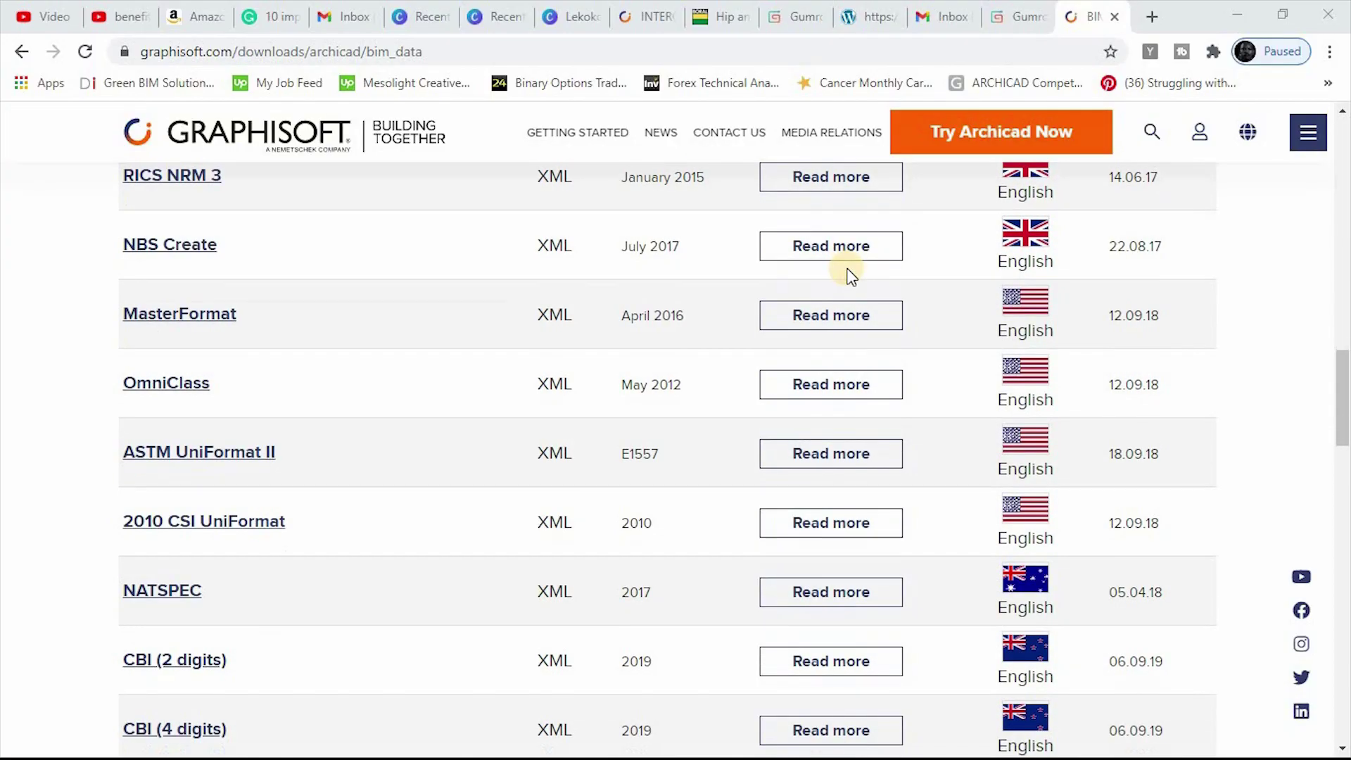
scroll(851, 276, "down", 10)
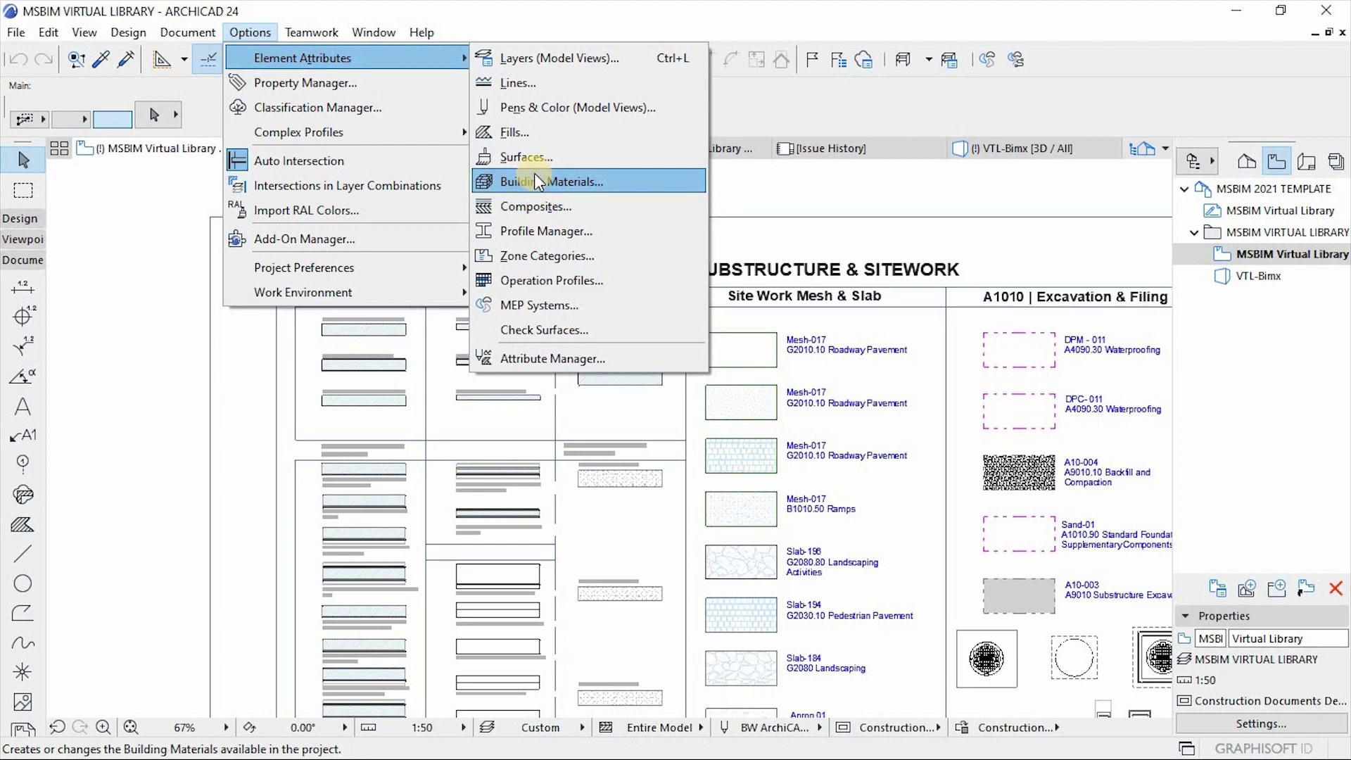
left_click(520, 206)
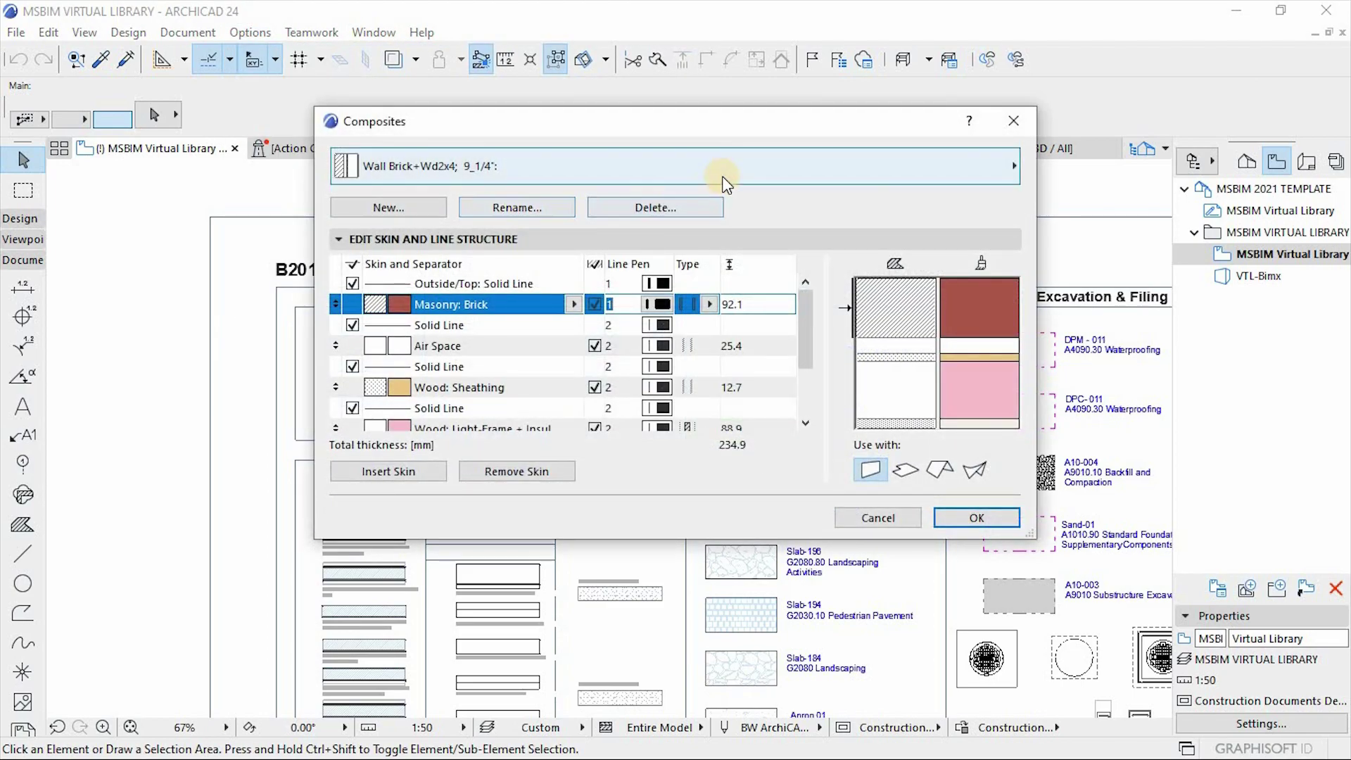
left_click(725, 180)
scroll(425, 443, "left", 5)
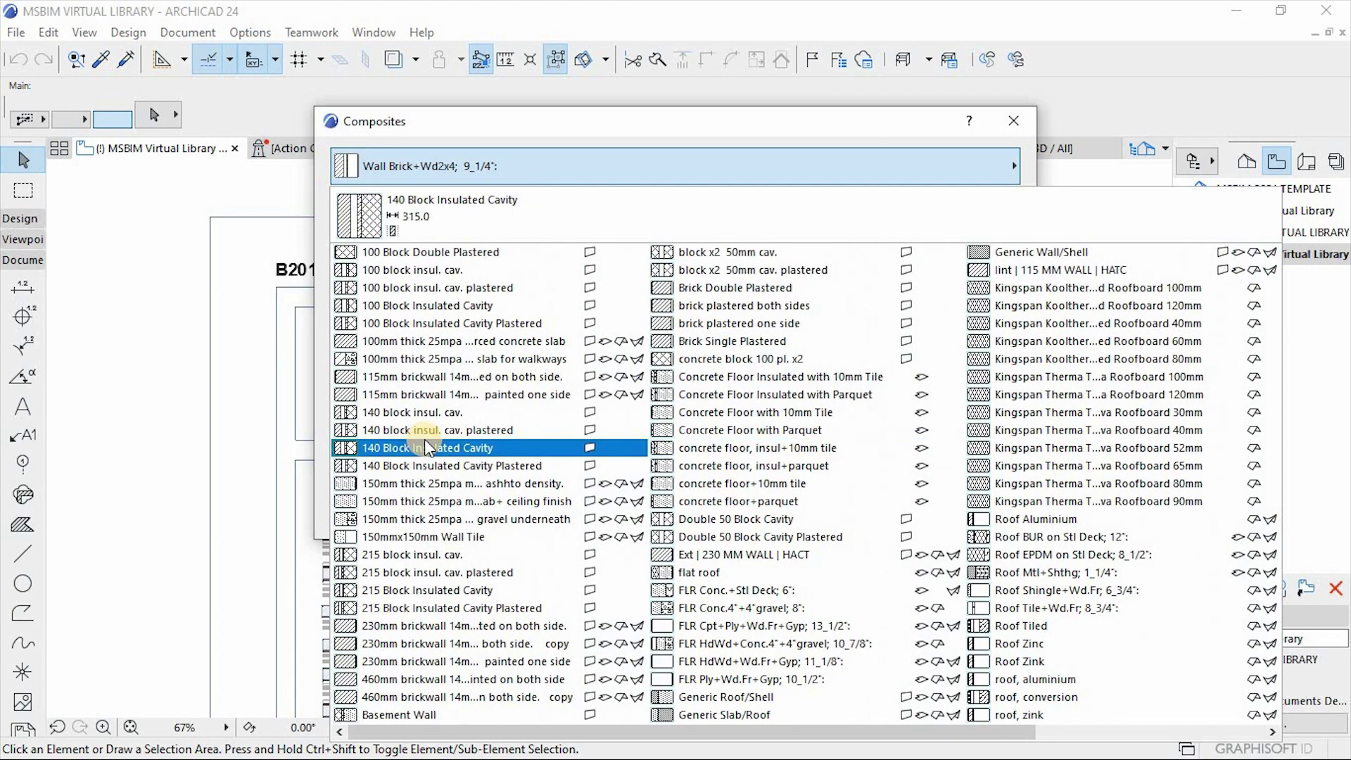
scroll(424, 438, "right", 3)
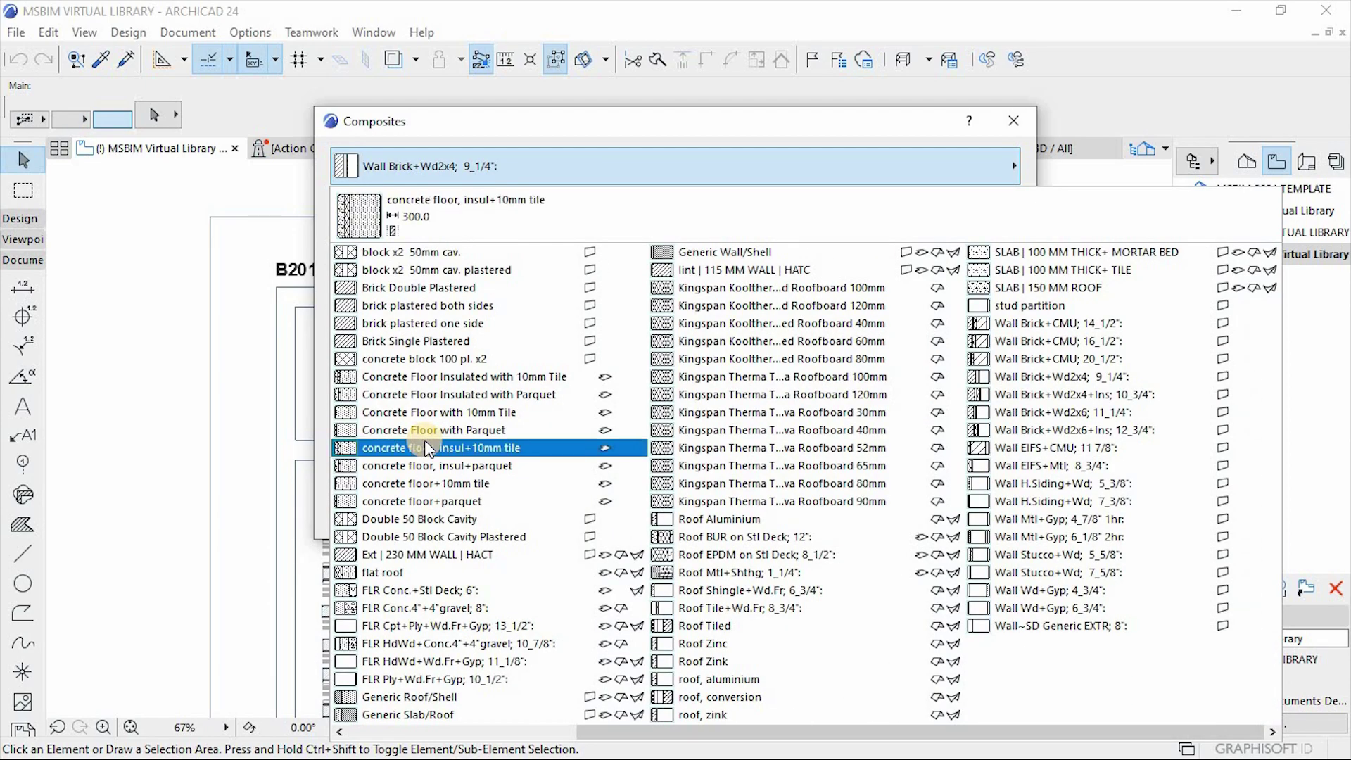
left_click(557, 131)
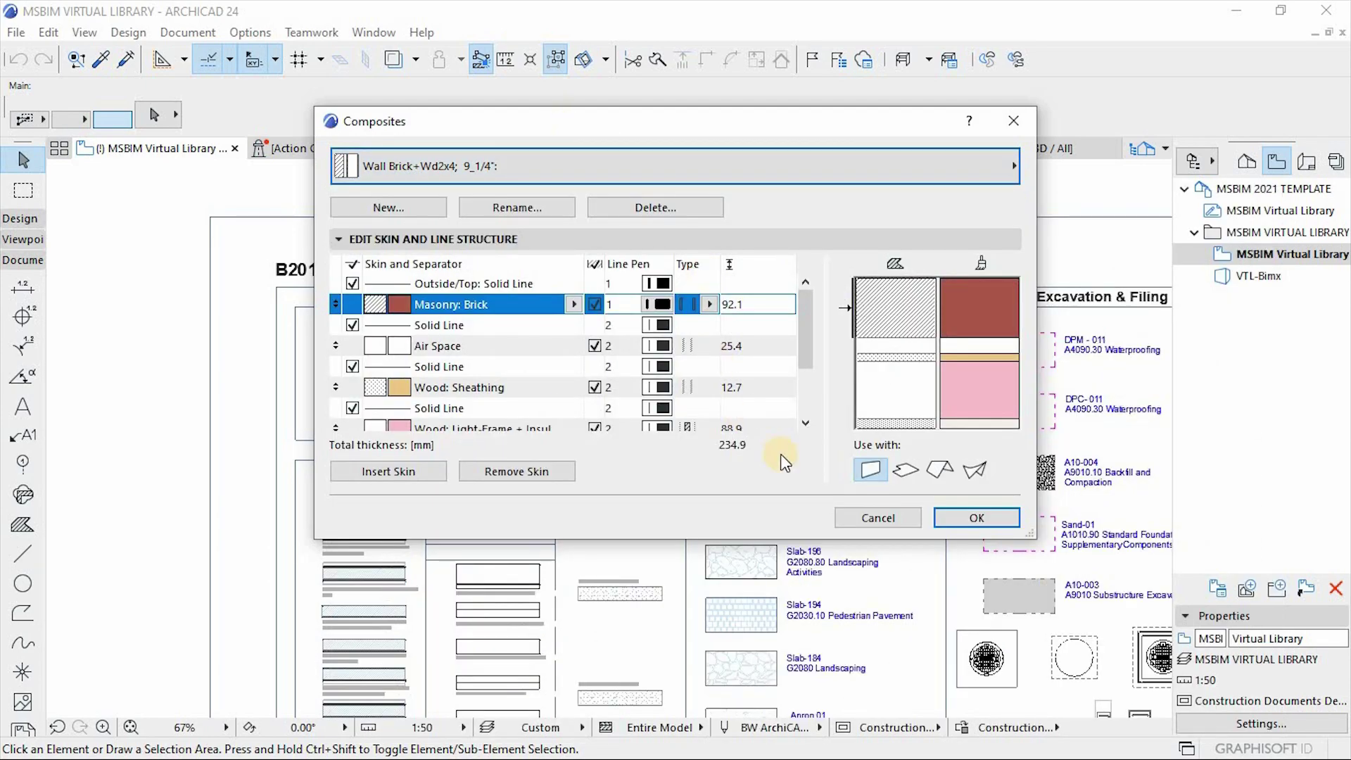
left_click(687, 165)
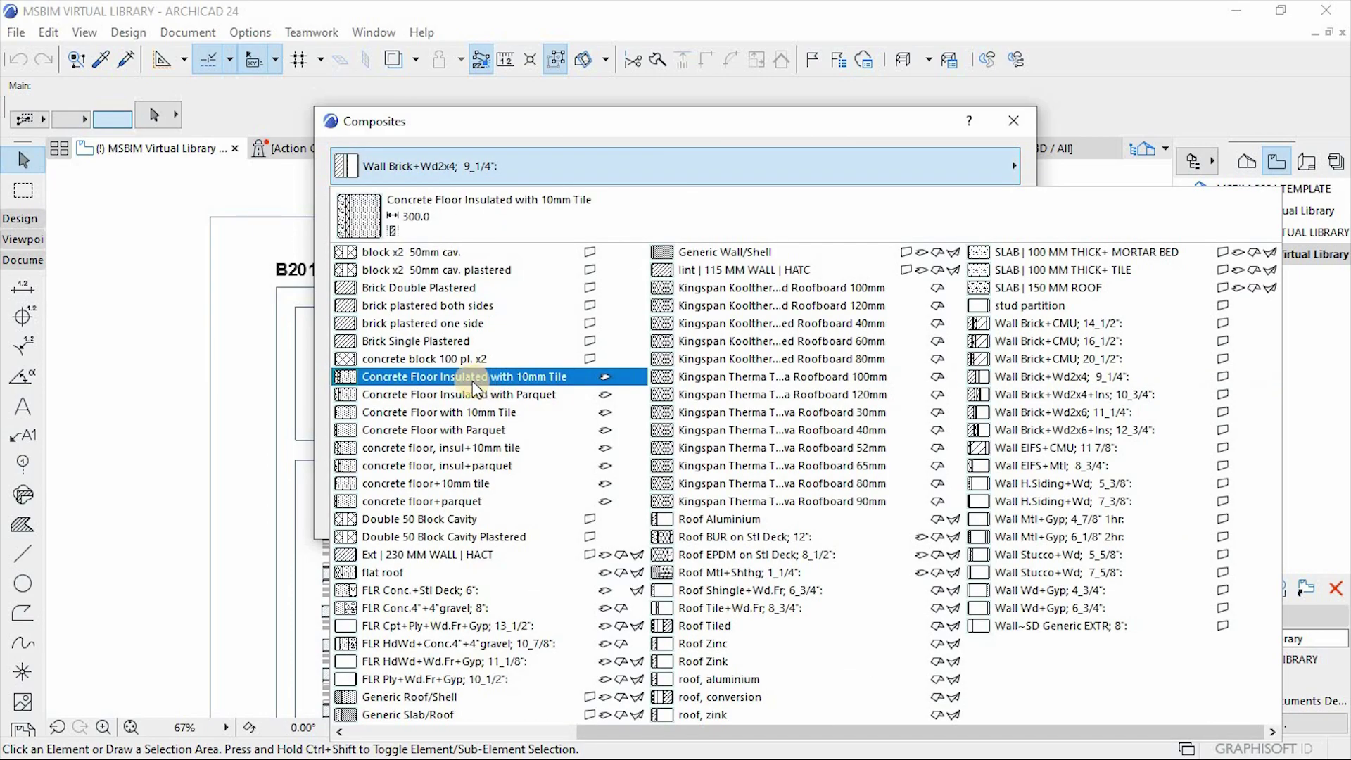
left_click(431, 553)
Step: Close the composite settings and switch the Type B wall to the 230mm brick composite
left_click(977, 518)
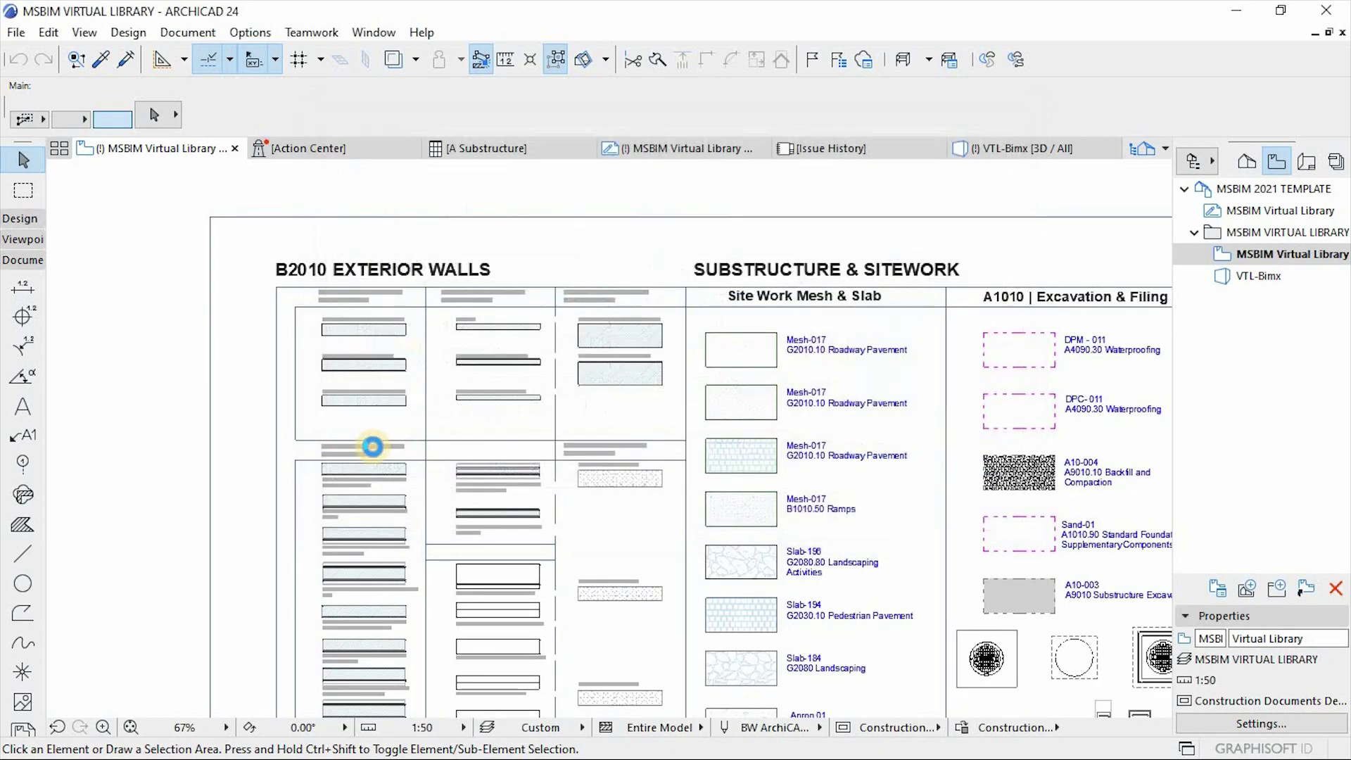
scroll(593, 360, "up", 5)
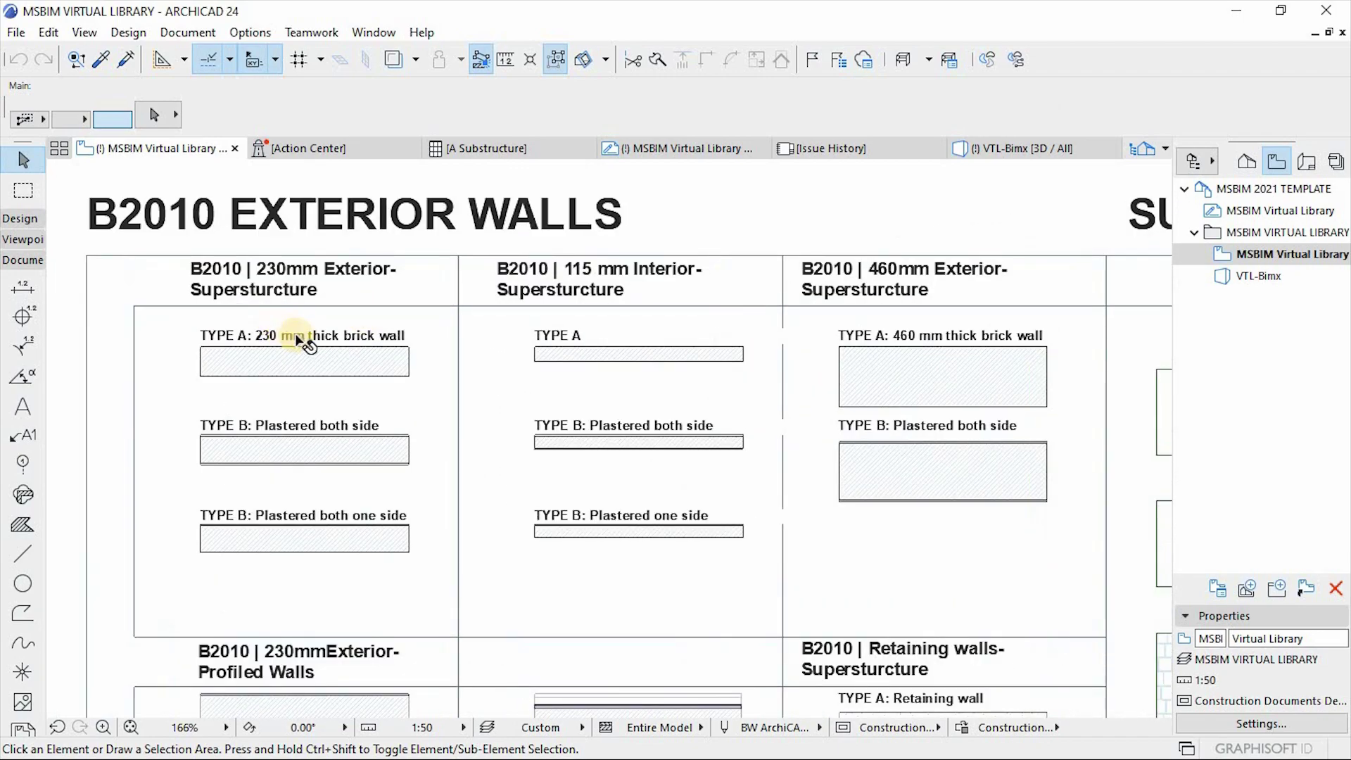
scroll(223, 376, "down", 2)
scroll(875, 371, "up", 4)
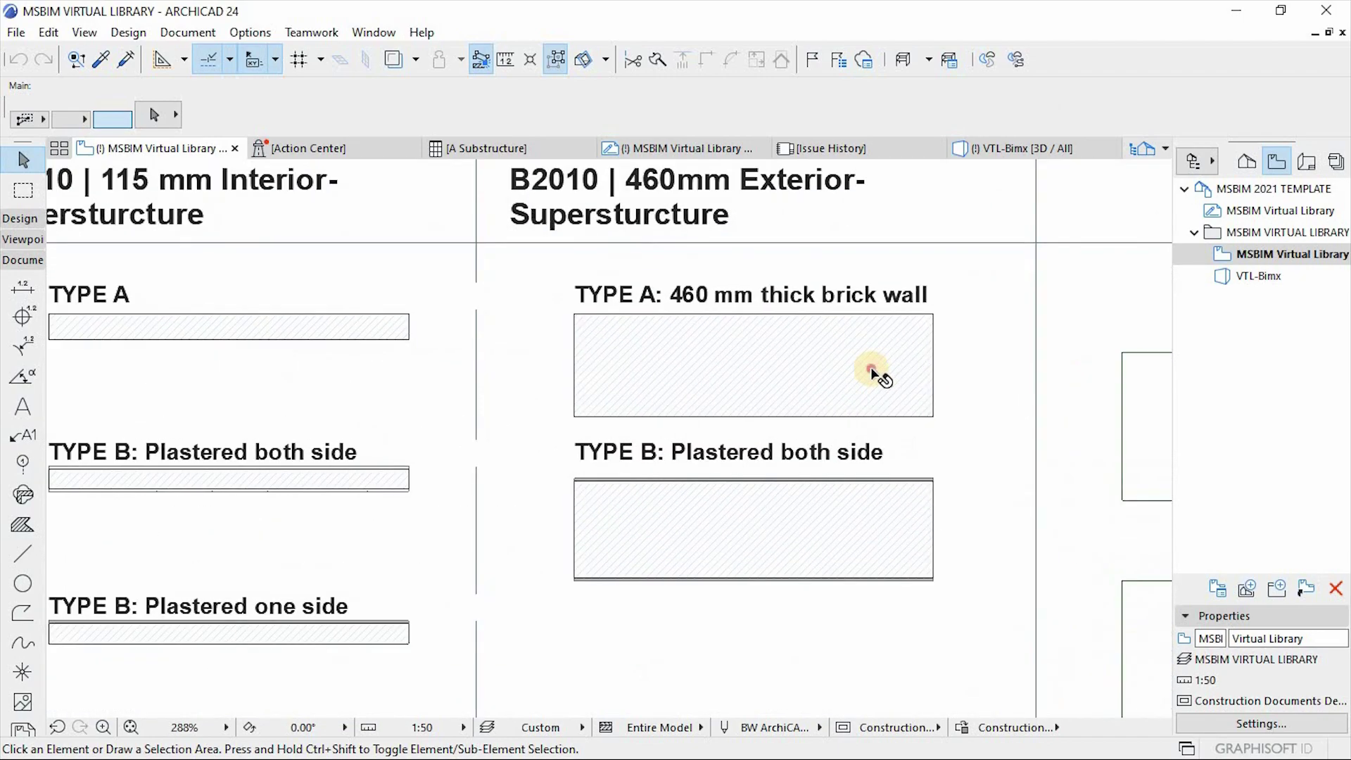
left_click(872, 372)
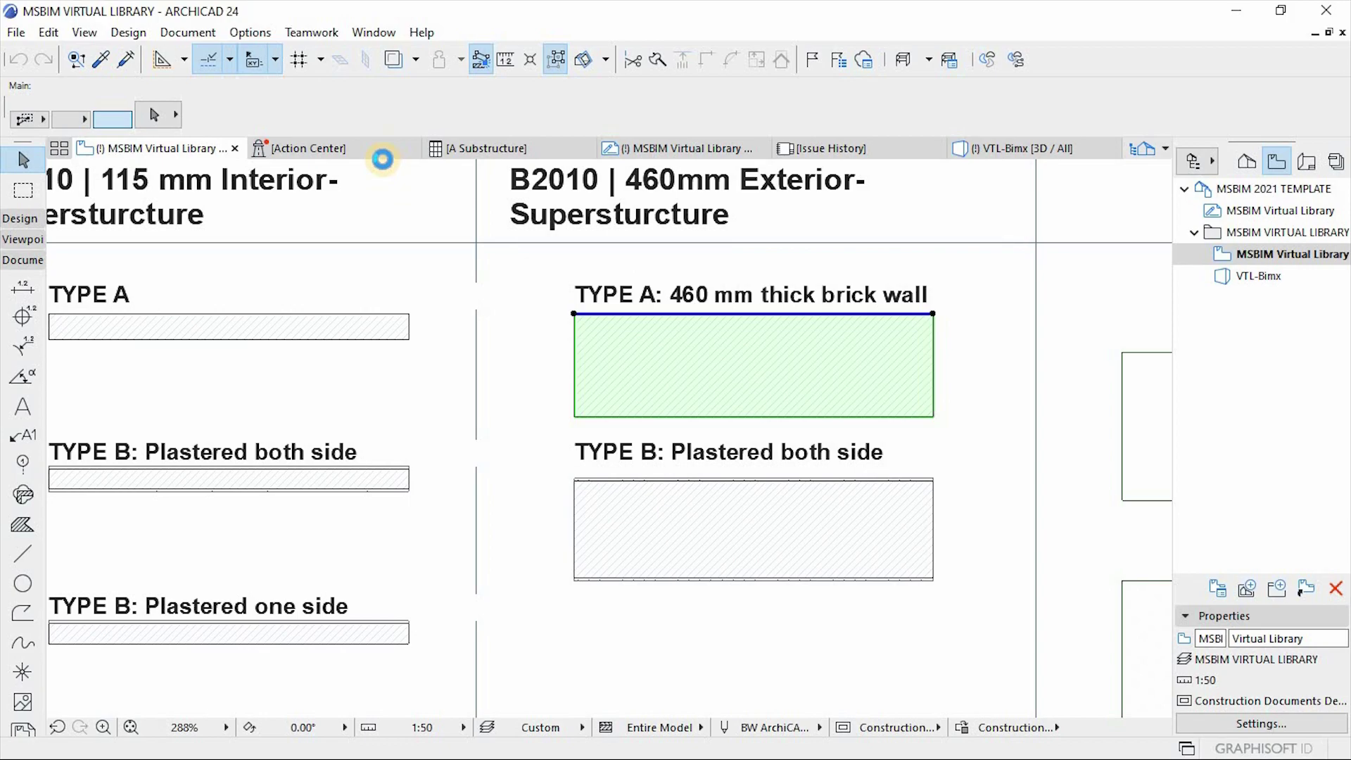
left_click(860, 117)
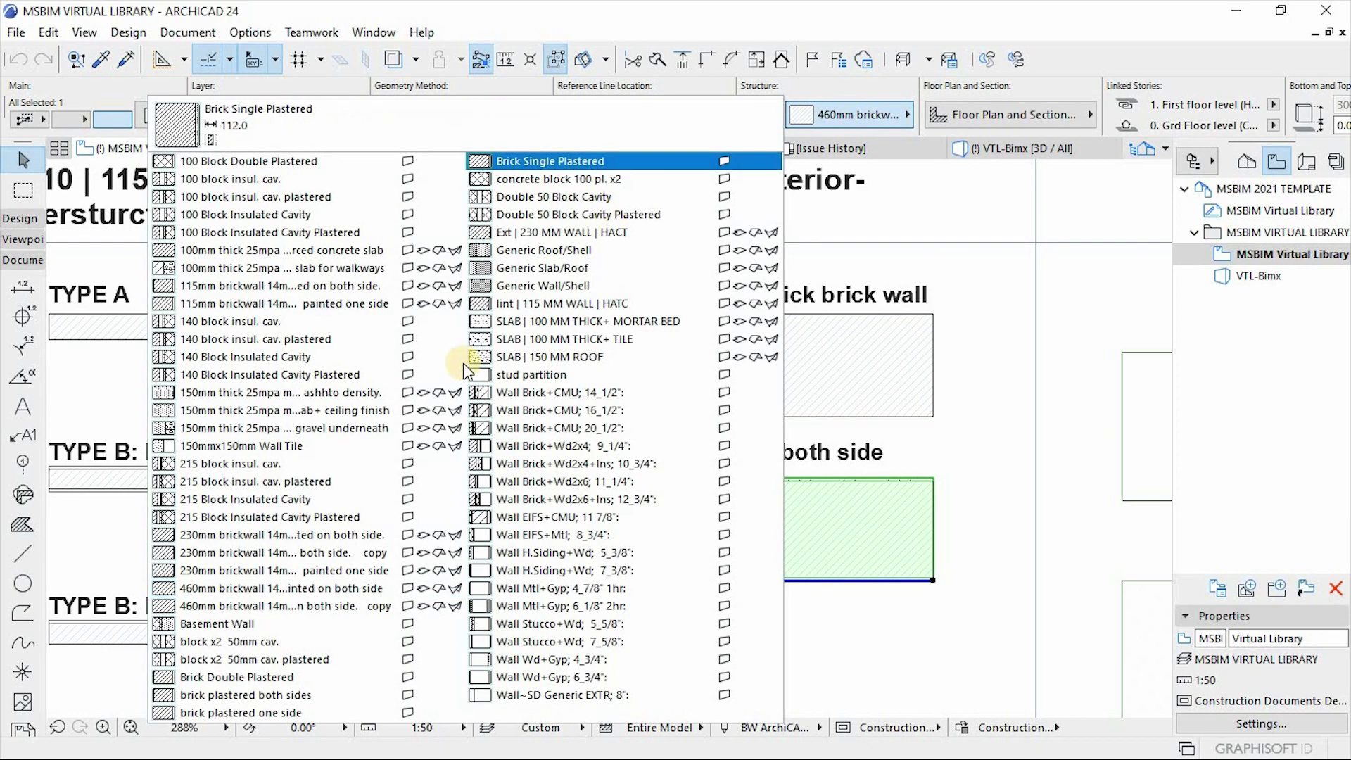
left_click(264, 554)
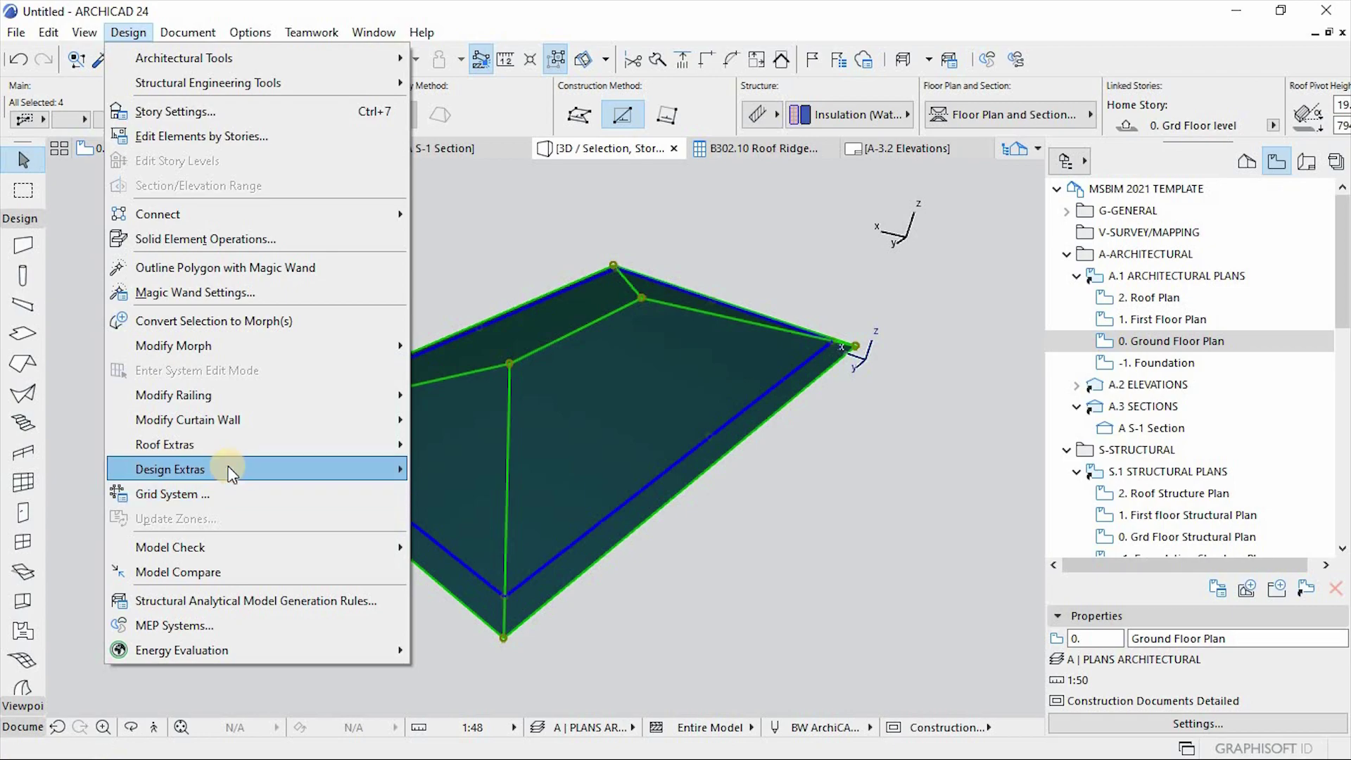
Step: Add a Roof Surfacer 23 roof accessory with Italian Tiles to the hip roof
mouse_move(301, 469)
mouse_move(470, 467)
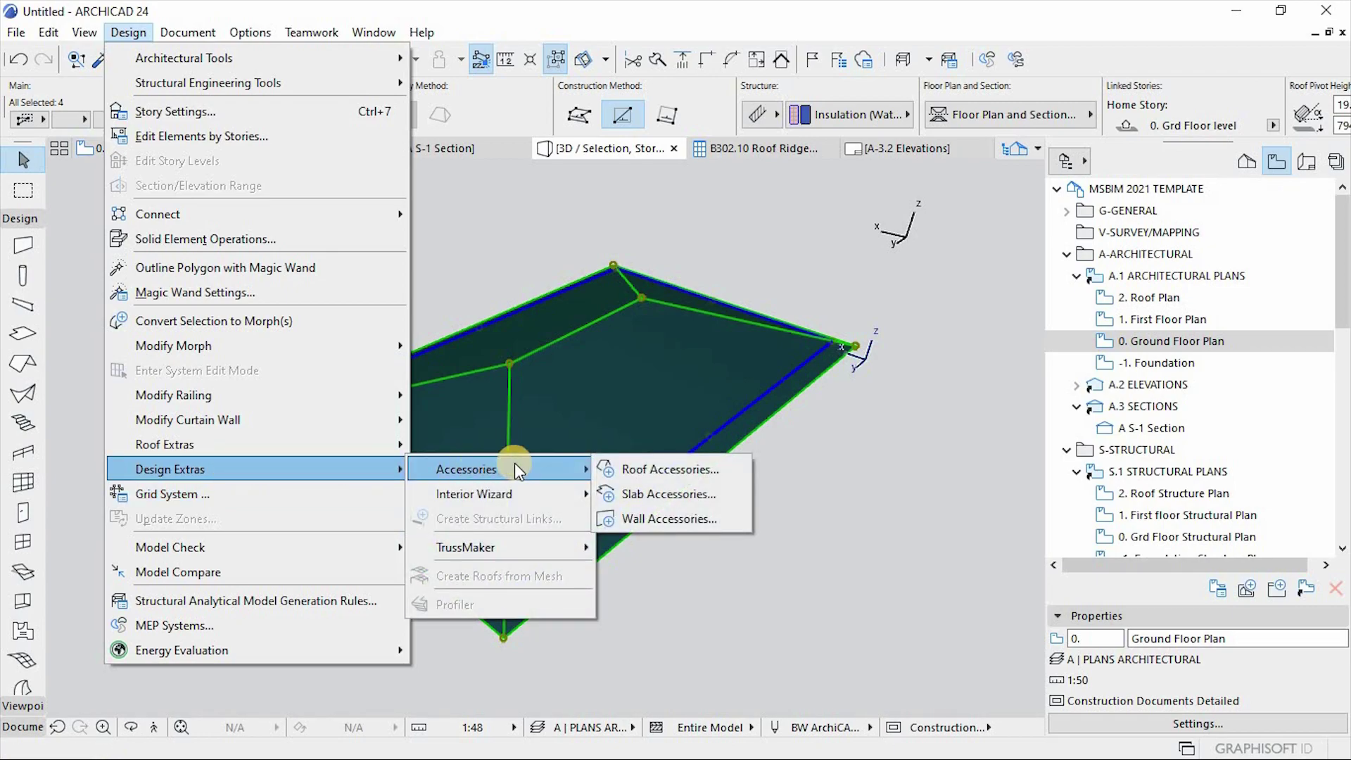
left_click(657, 470)
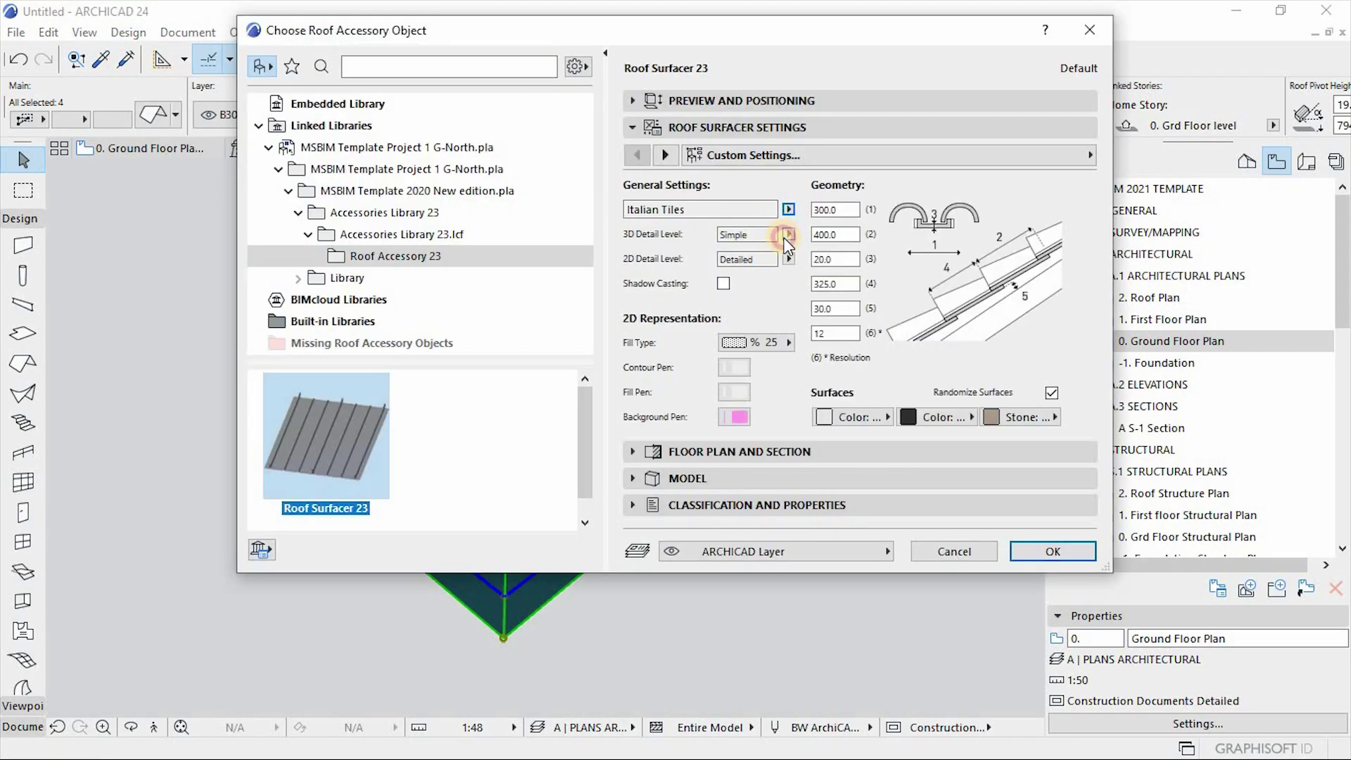
left_click(787, 234)
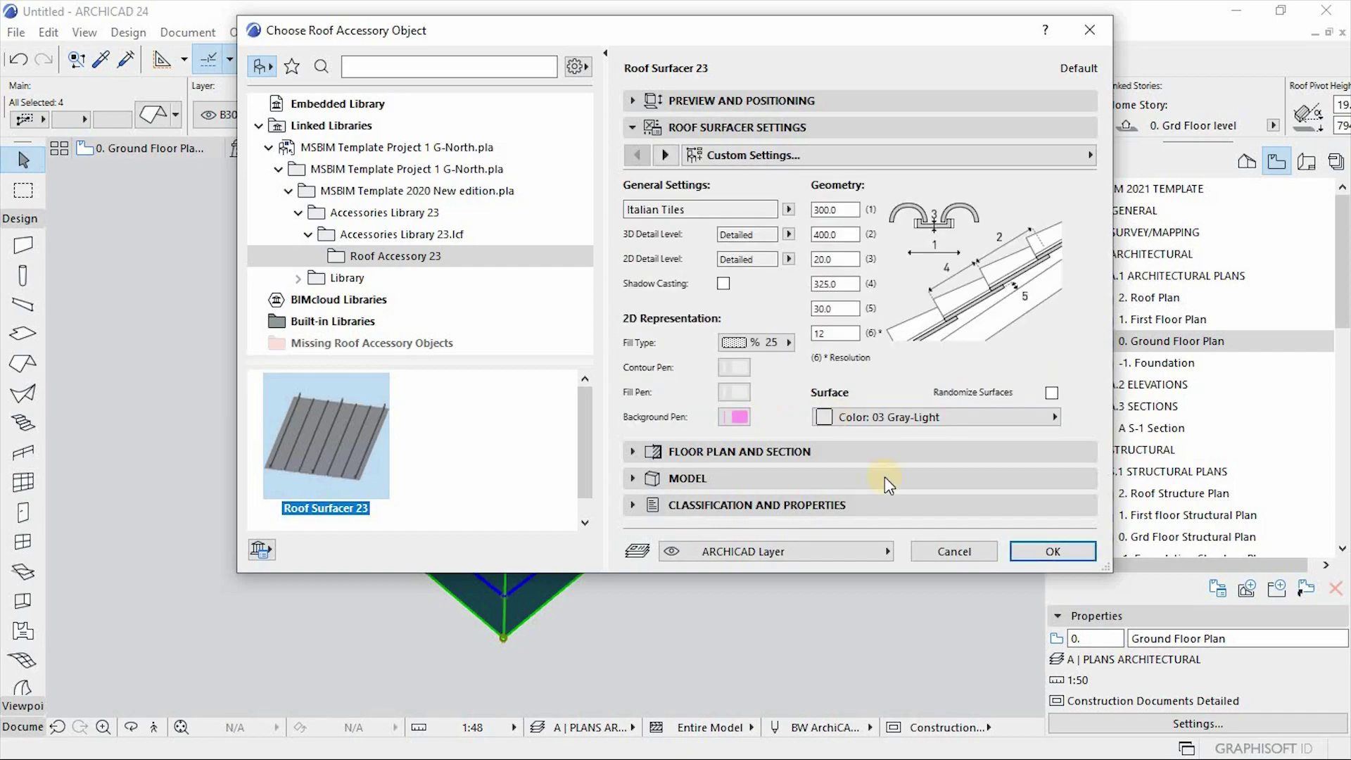
left_click(1050, 548)
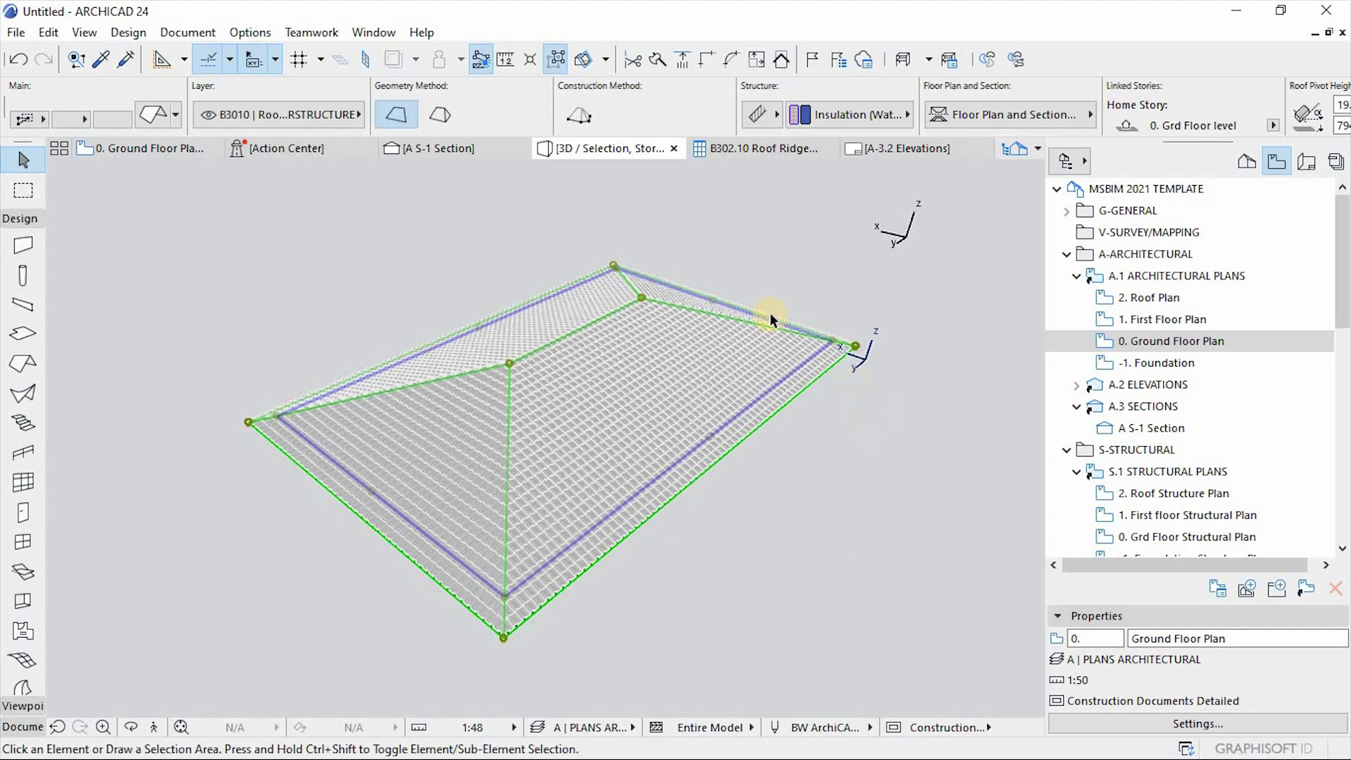
Step: Deselect the roof and orbit down to a low view along the tiles
left_click(769, 312)
scroll(420, 522, "up", 6)
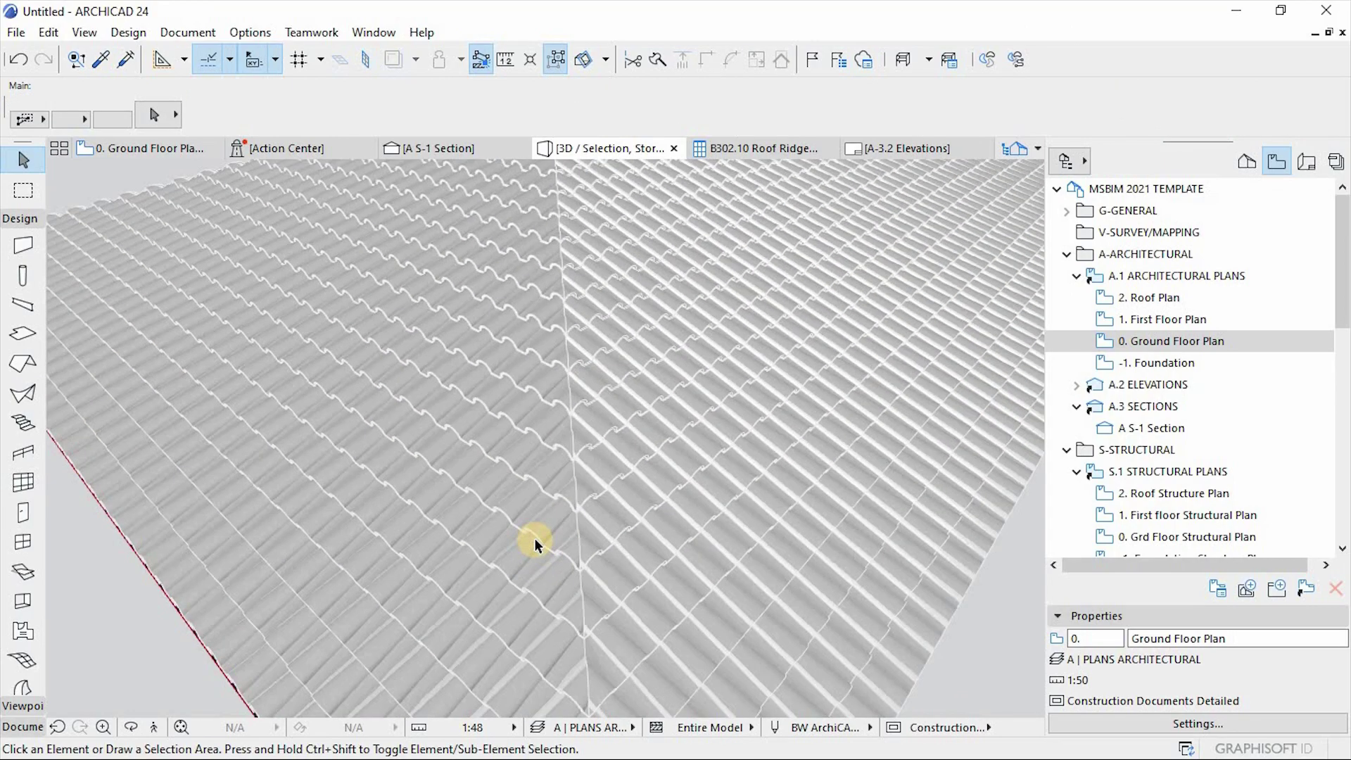
key("o")
left_click_drag(583, 501, 747, 488)
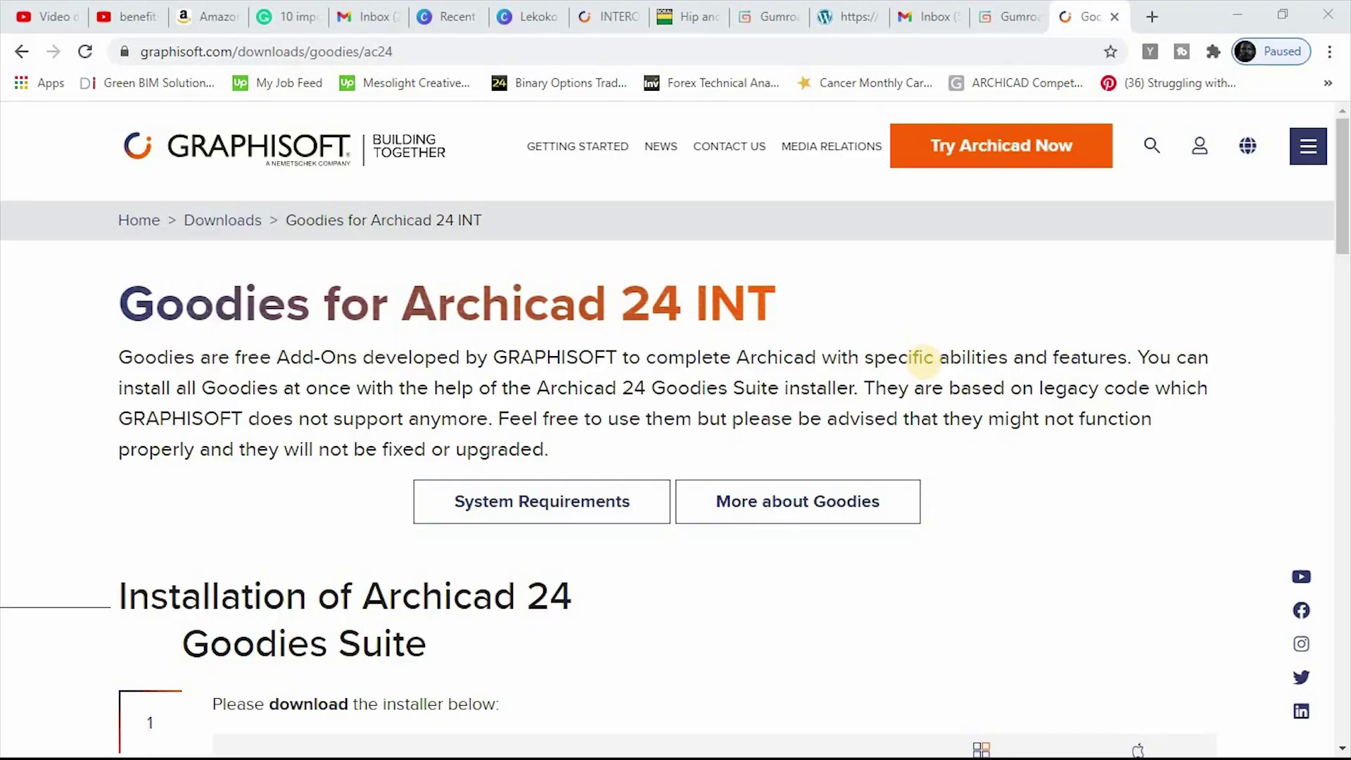
Step: Scroll the Goodies page down to the Installation of Archicad 24 Goodies Suite section
scroll(923, 361, "down", 4)
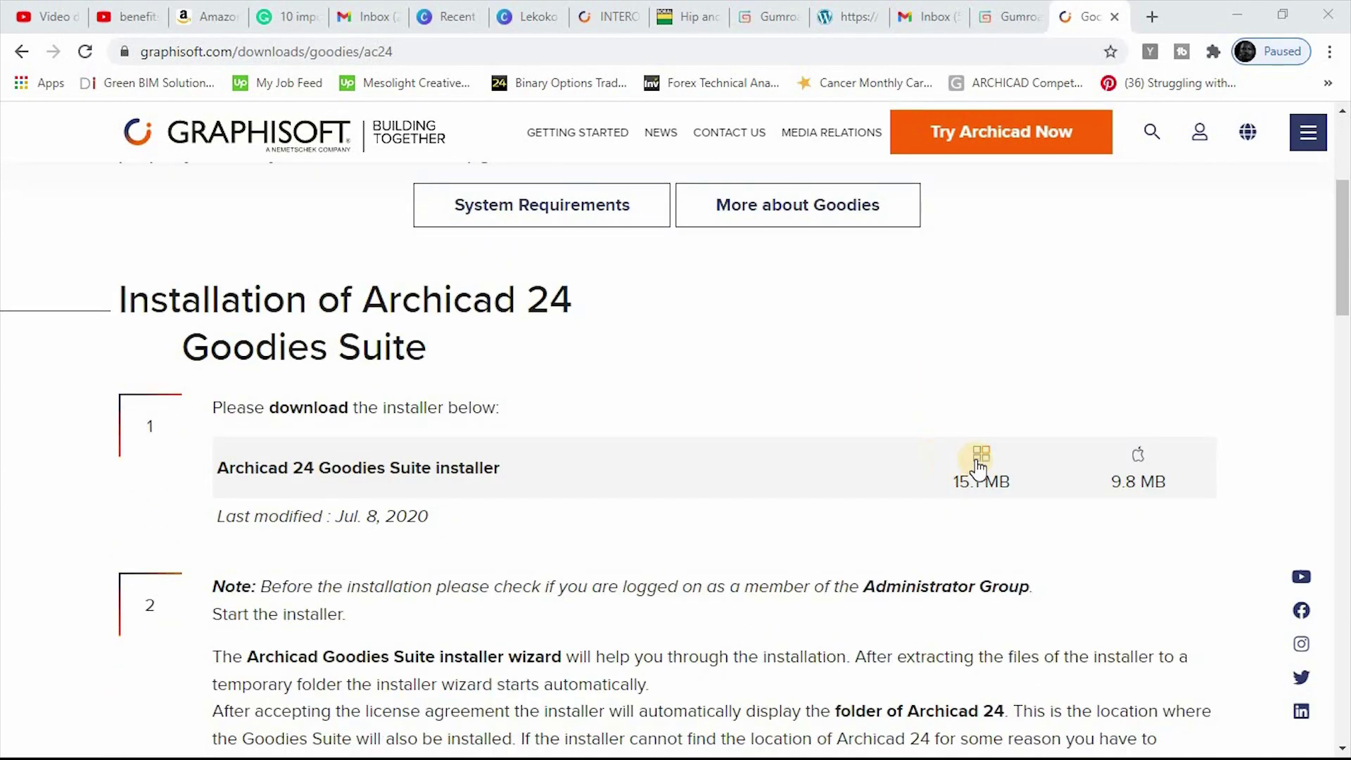
scroll(859, 413, "down", 8)
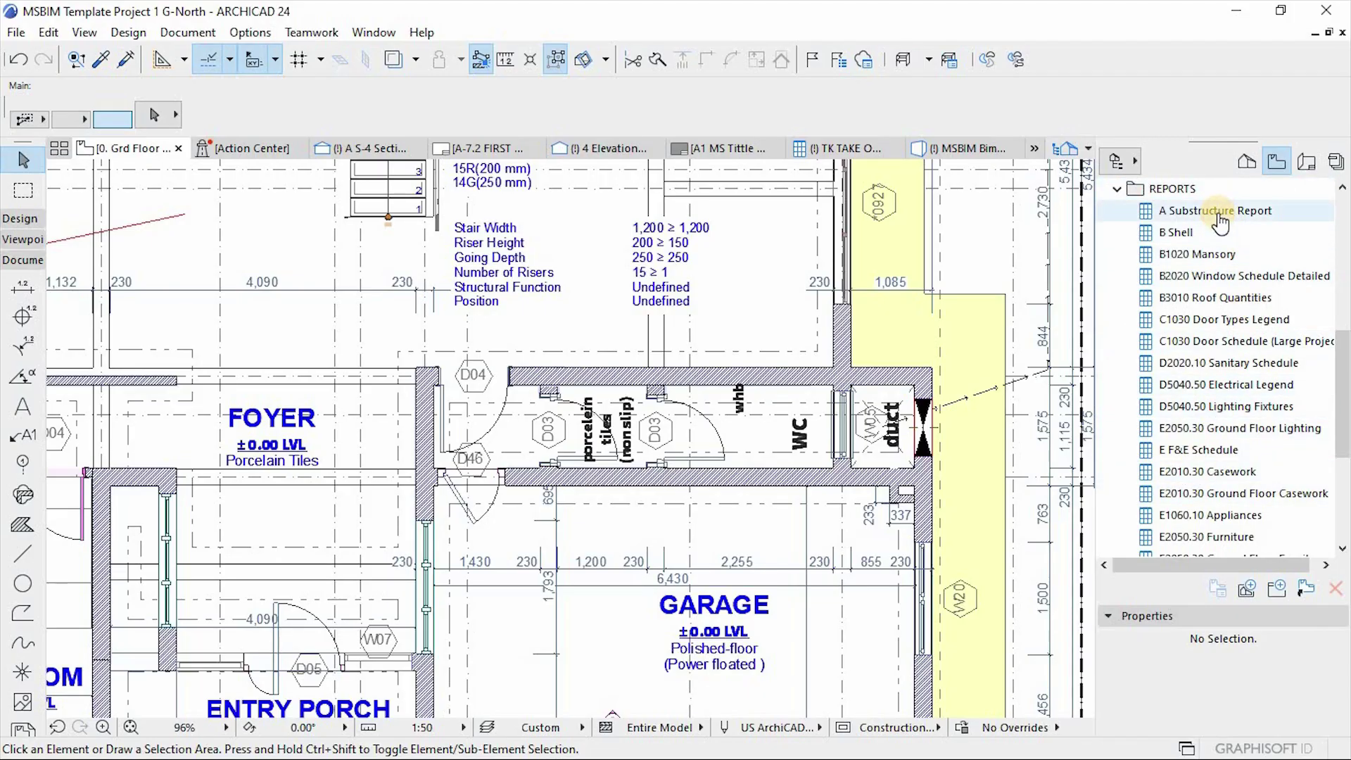
Step: Open the A Substructure Report, then the D5040.50 Electrical Legend schedule, and scroll through it
left_click(1217, 211)
double_click(1219, 213)
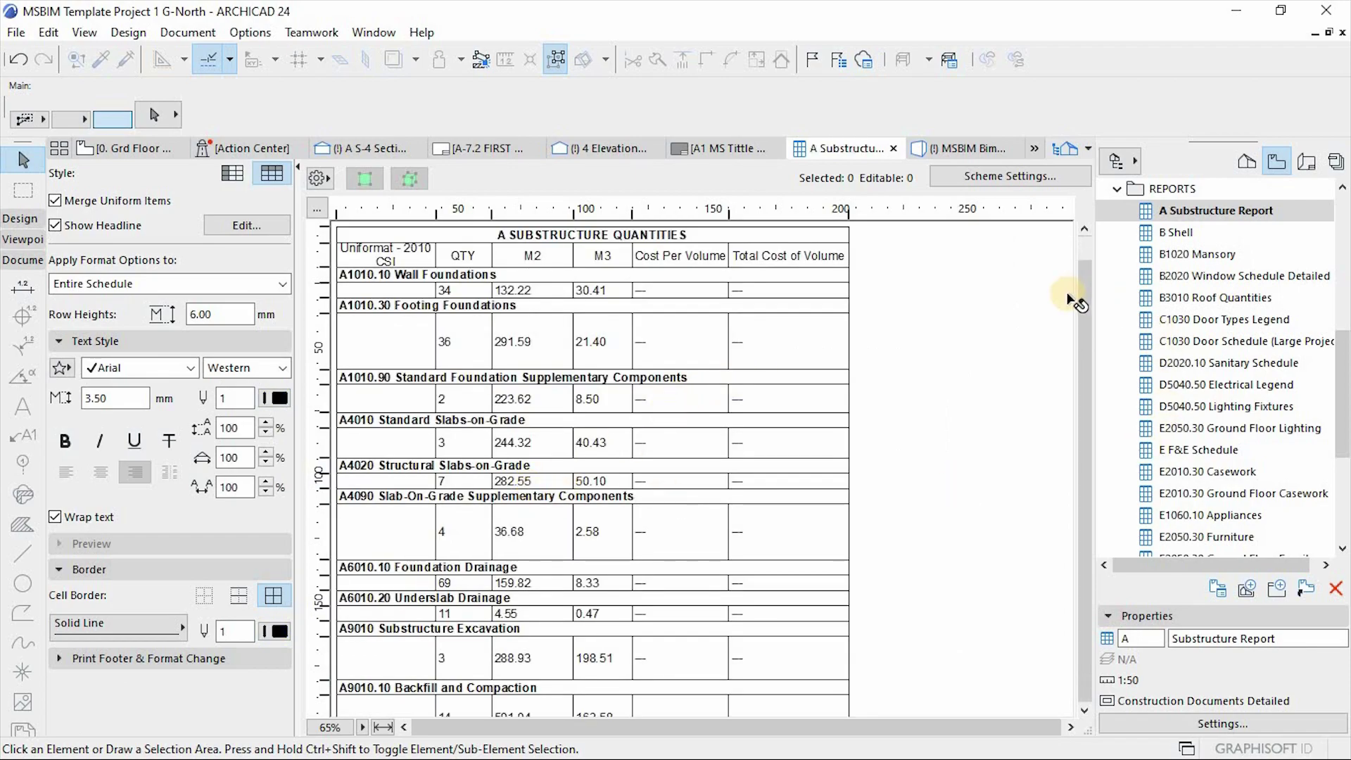
double_click(1227, 384)
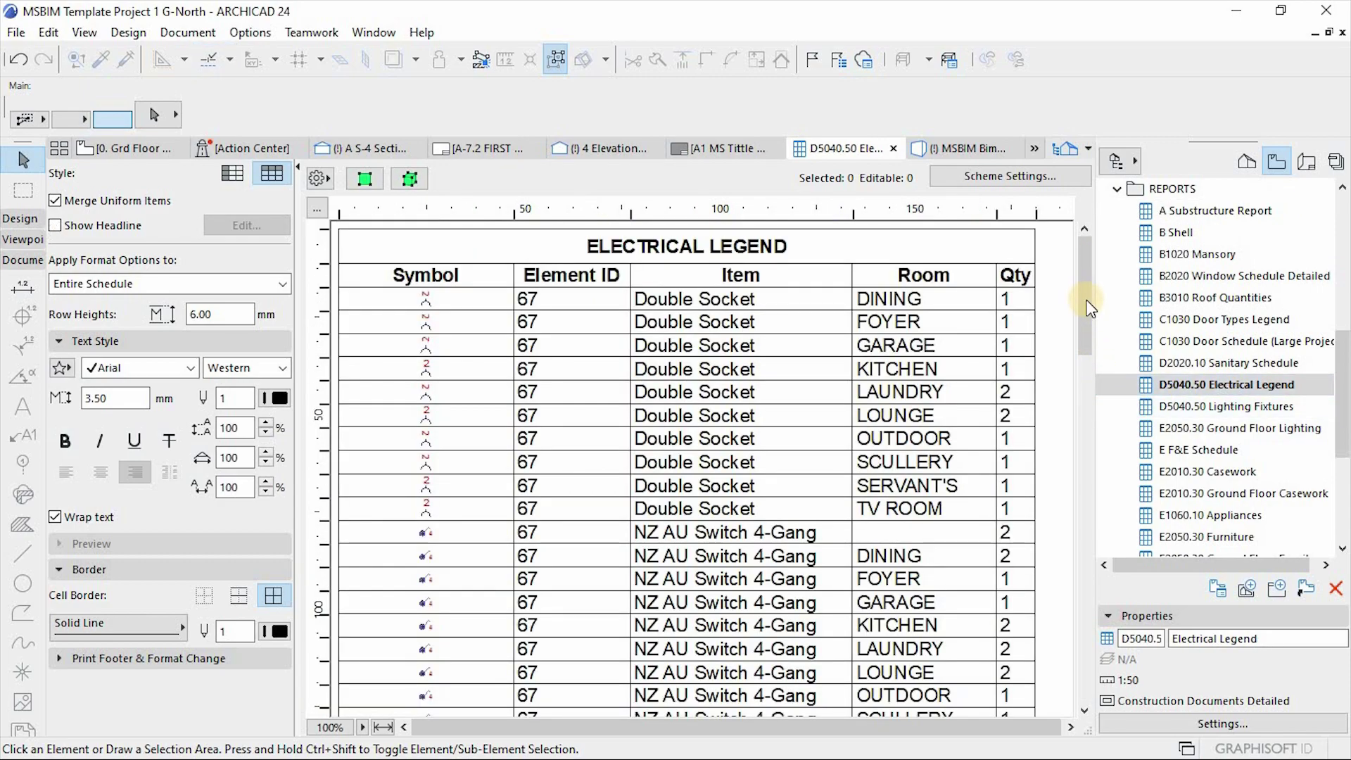
left_click_drag(1087, 432, 1080, 675)
left_click_drag(1090, 373, 1094, 336)
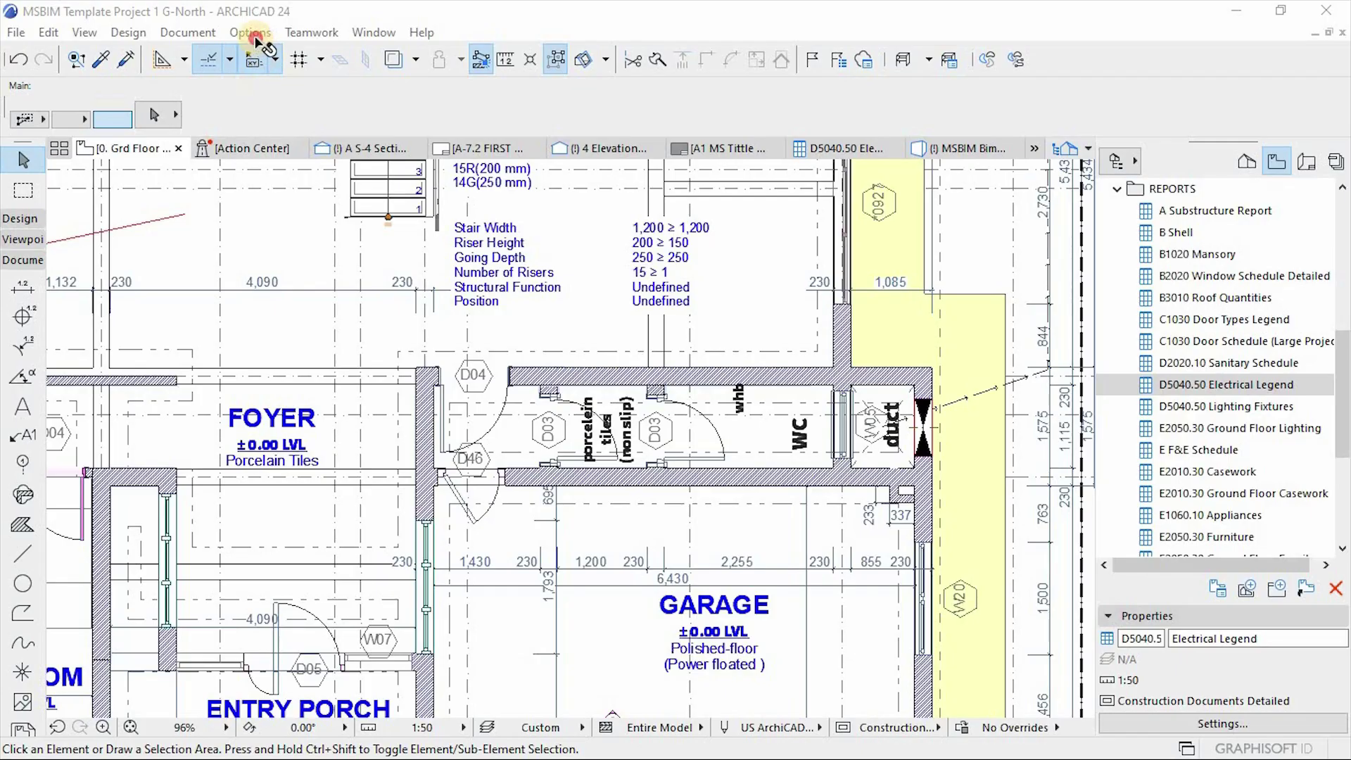
Step: Run Set Project North, clicking the north arrow's centre and then its tip
left_click(255, 33)
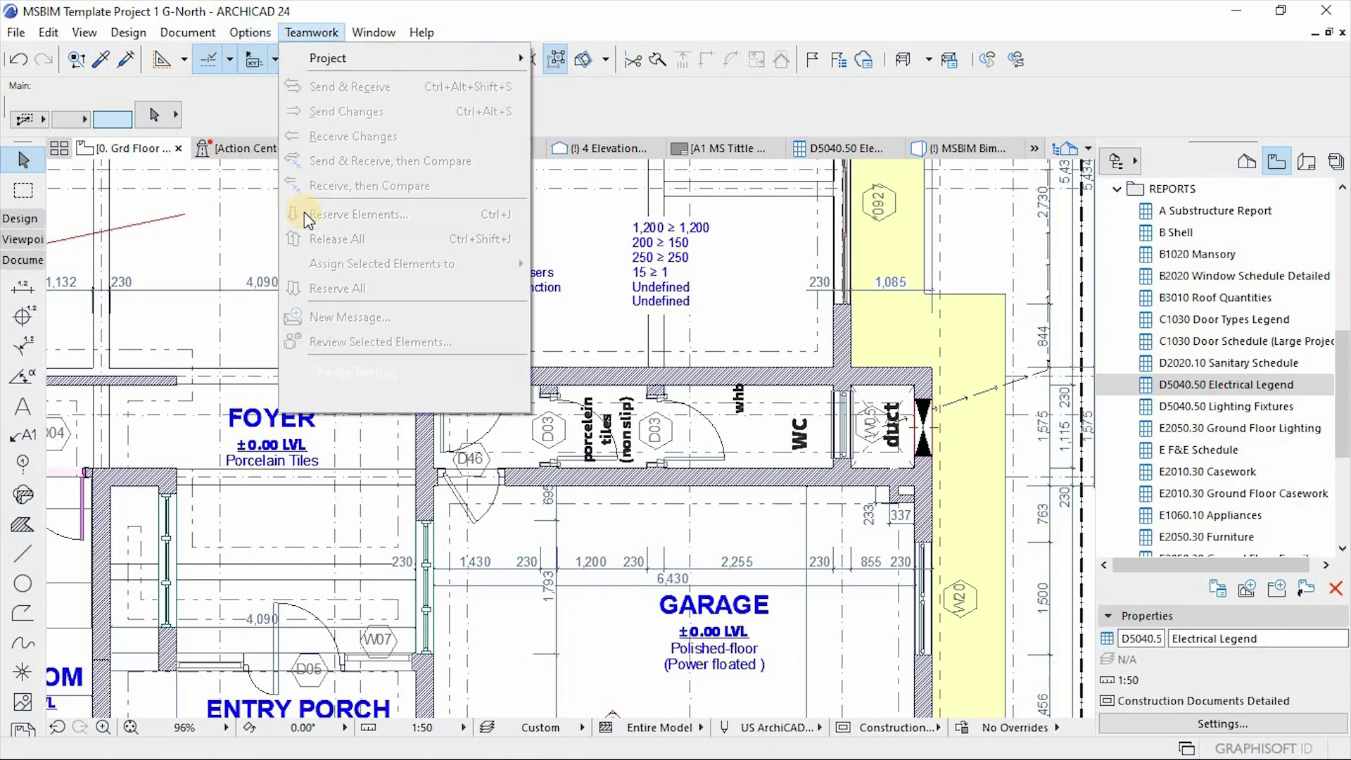
left_click(251, 32)
left_click(250, 32)
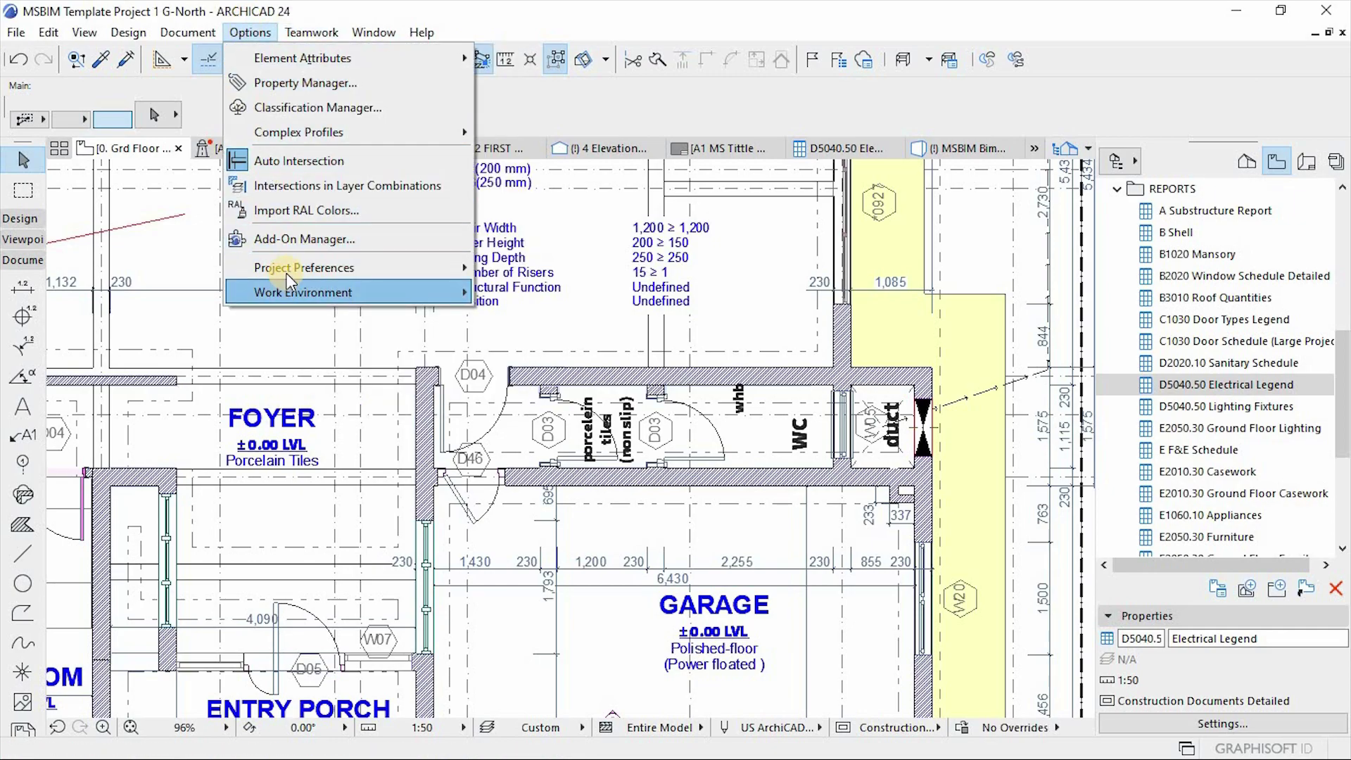
mouse_move(287, 269)
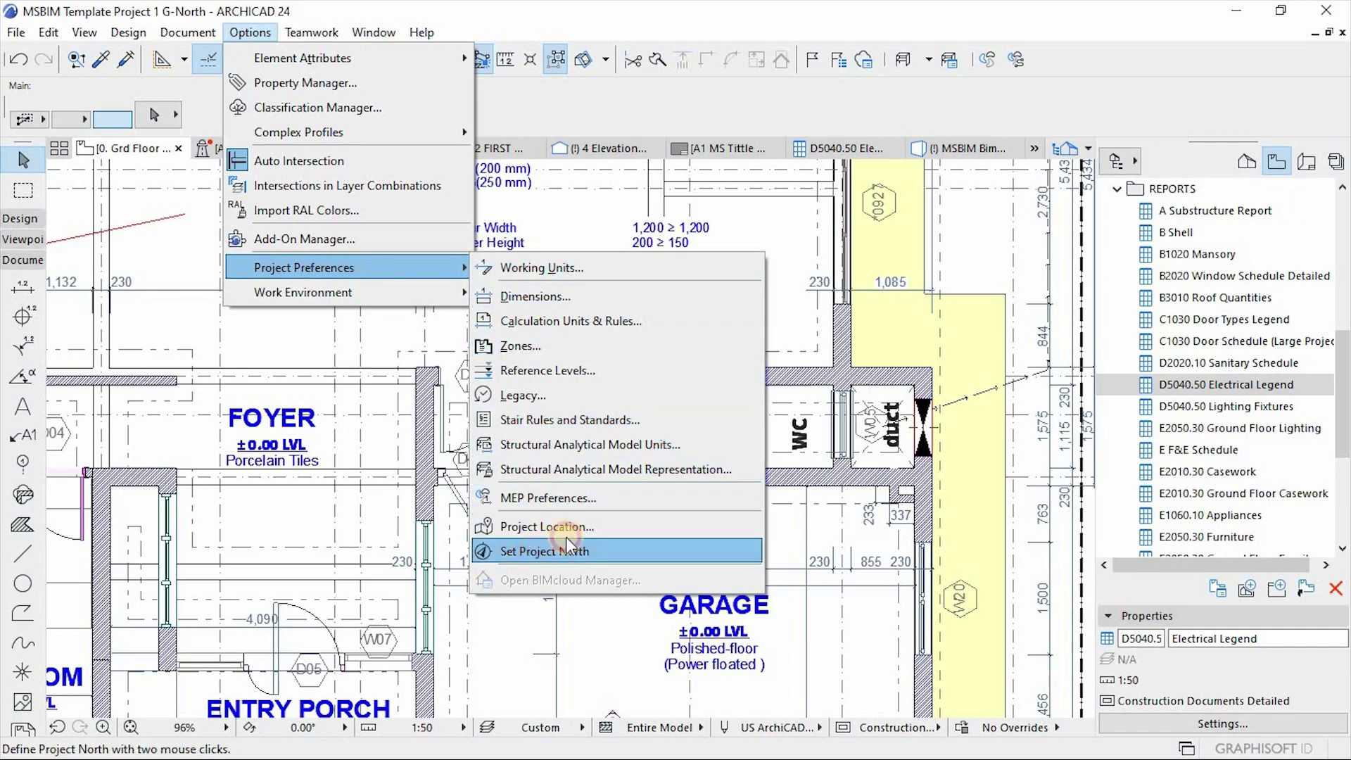
left_click(545, 550)
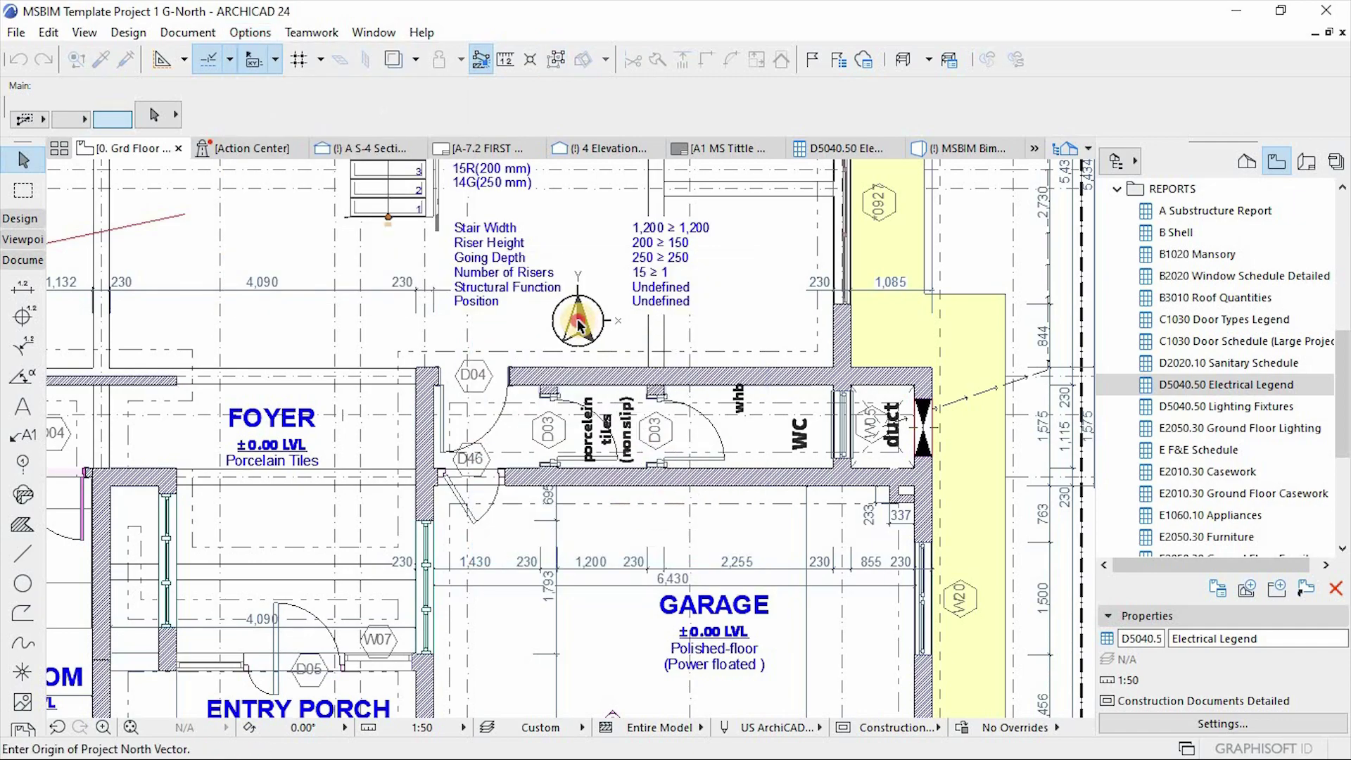
left_click(577, 322)
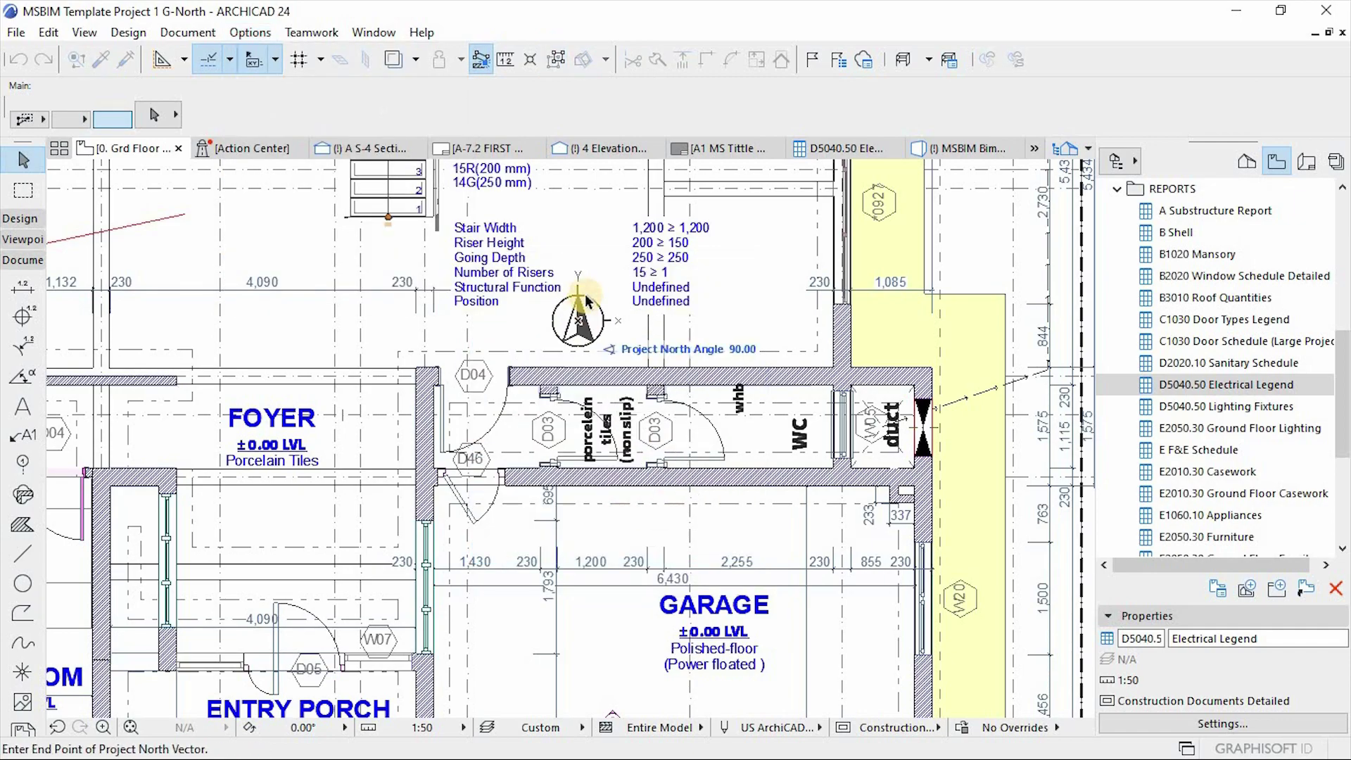
left_click(647, 204)
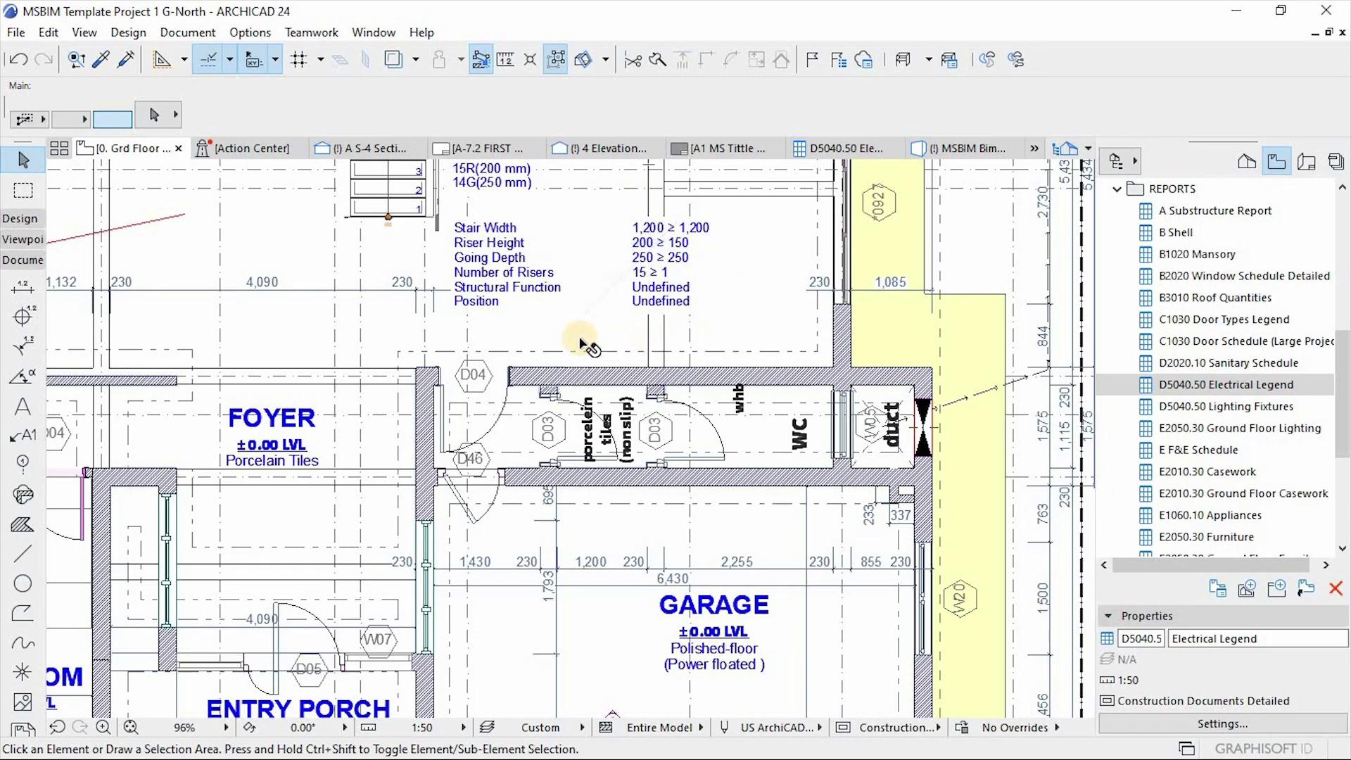
left_click(256, 31)
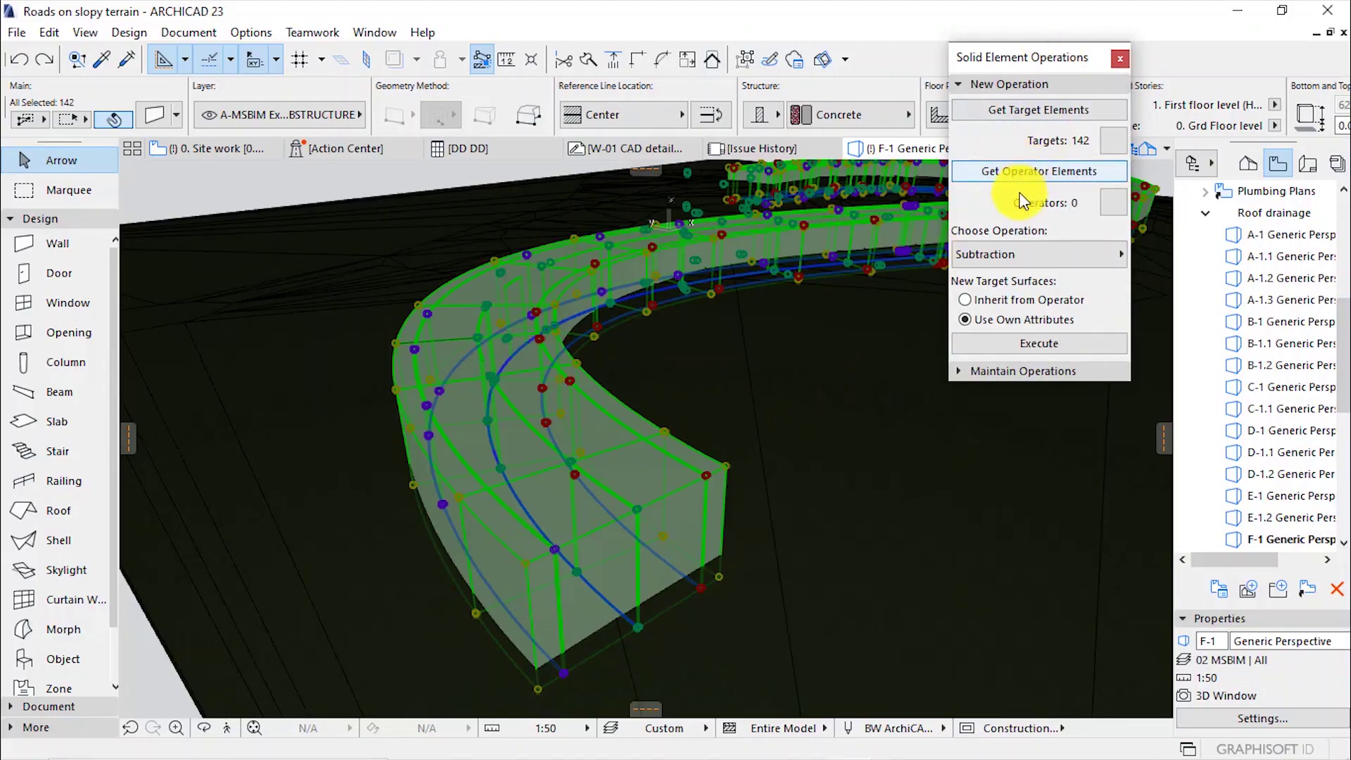
Step: Try an Intersection operation with the terrain mesh assigned as operator
left_click(773, 445)
left_click(1026, 172)
left_click(1036, 254)
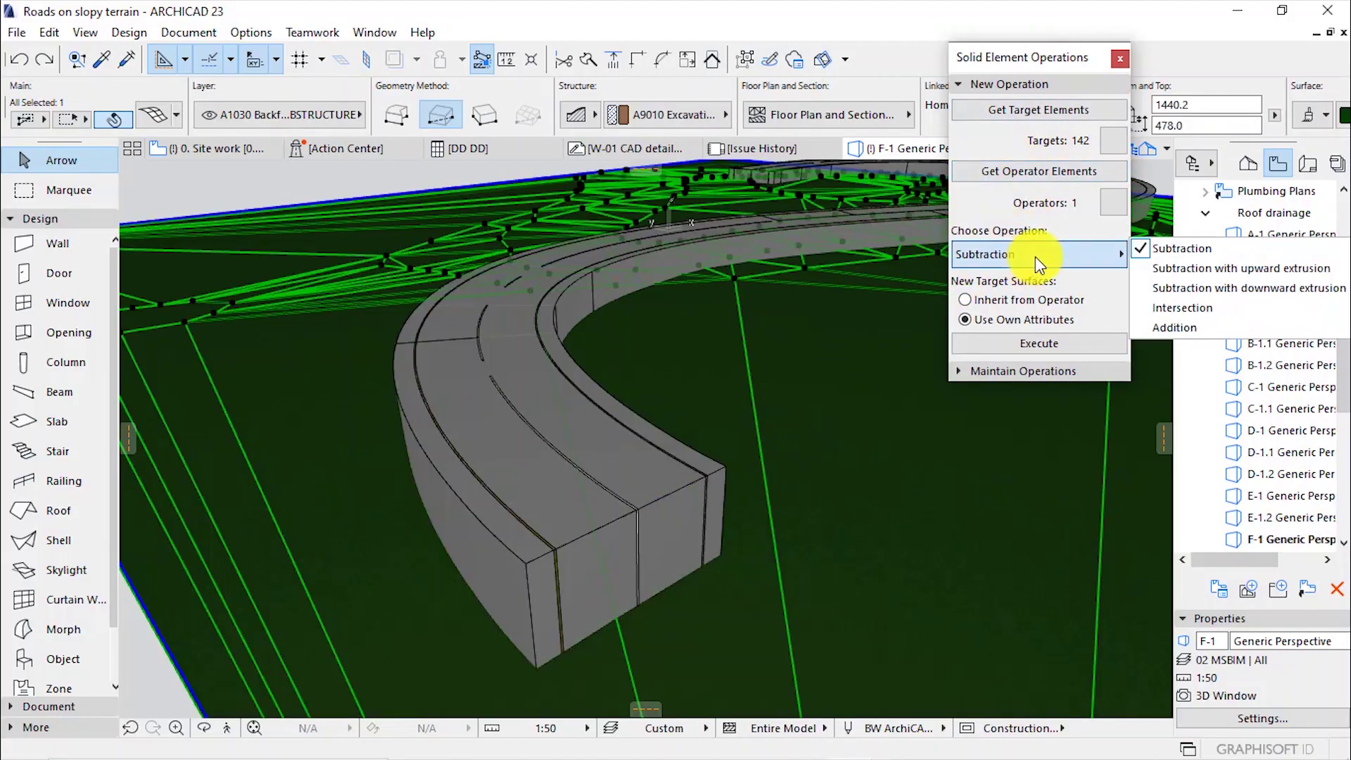
left_click(1182, 308)
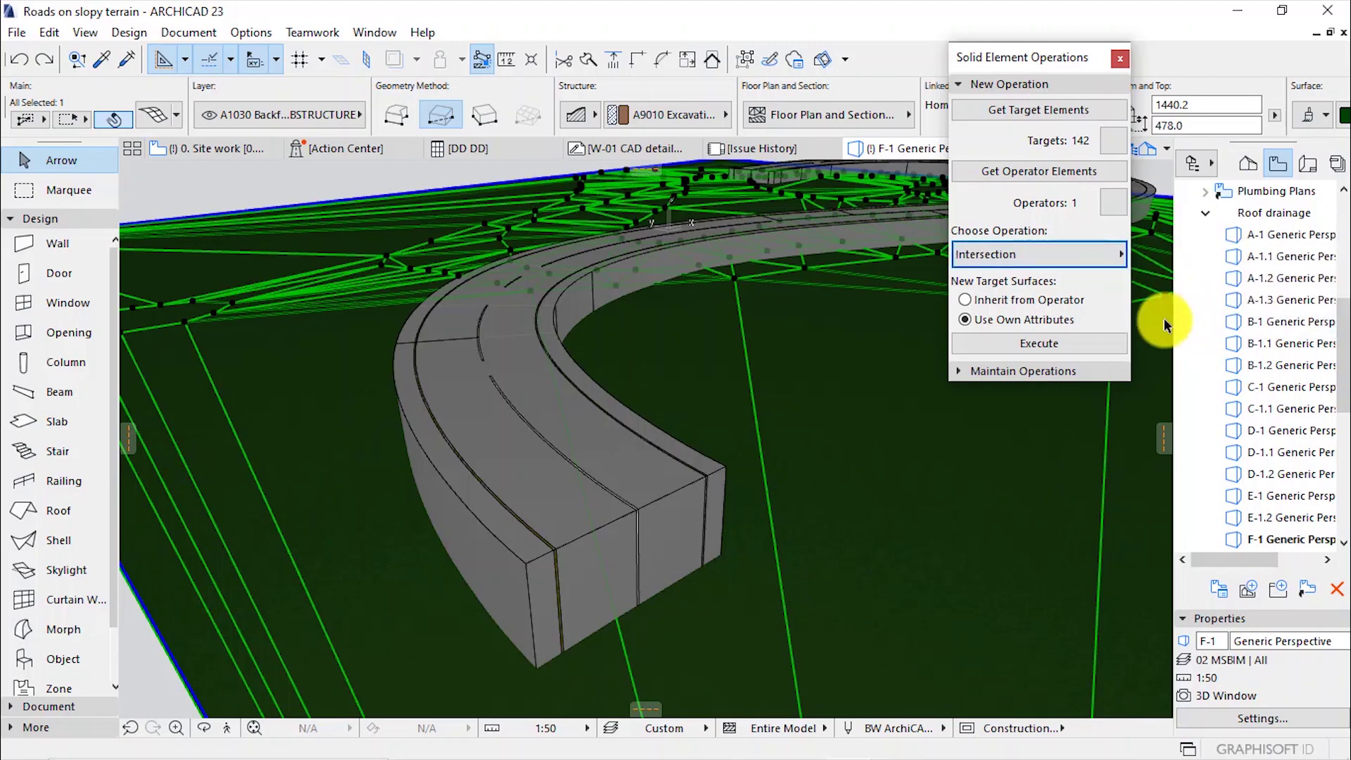
left_click(1081, 341)
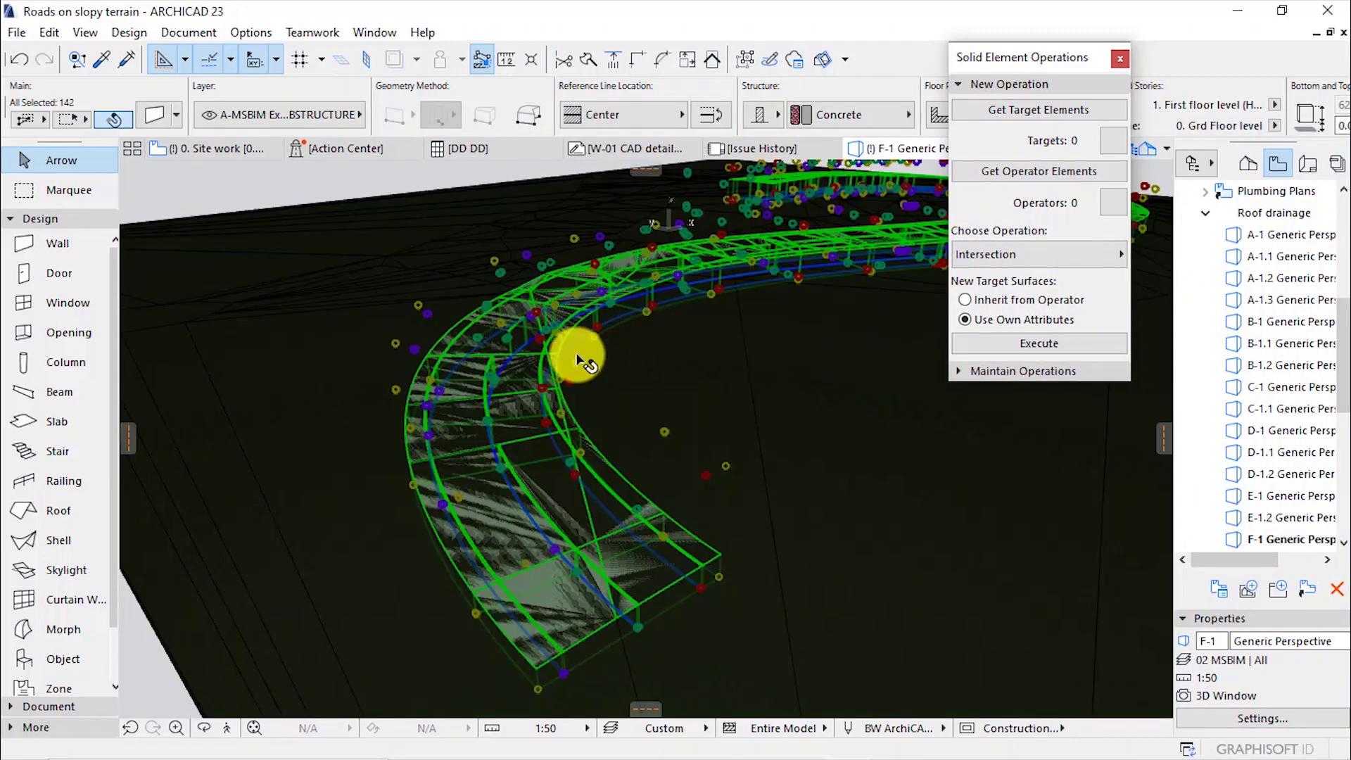
Step: Set road elements as operators and terrain as target, then execute Subtraction with upward extrusion
left_click(1014, 173)
left_click(754, 362)
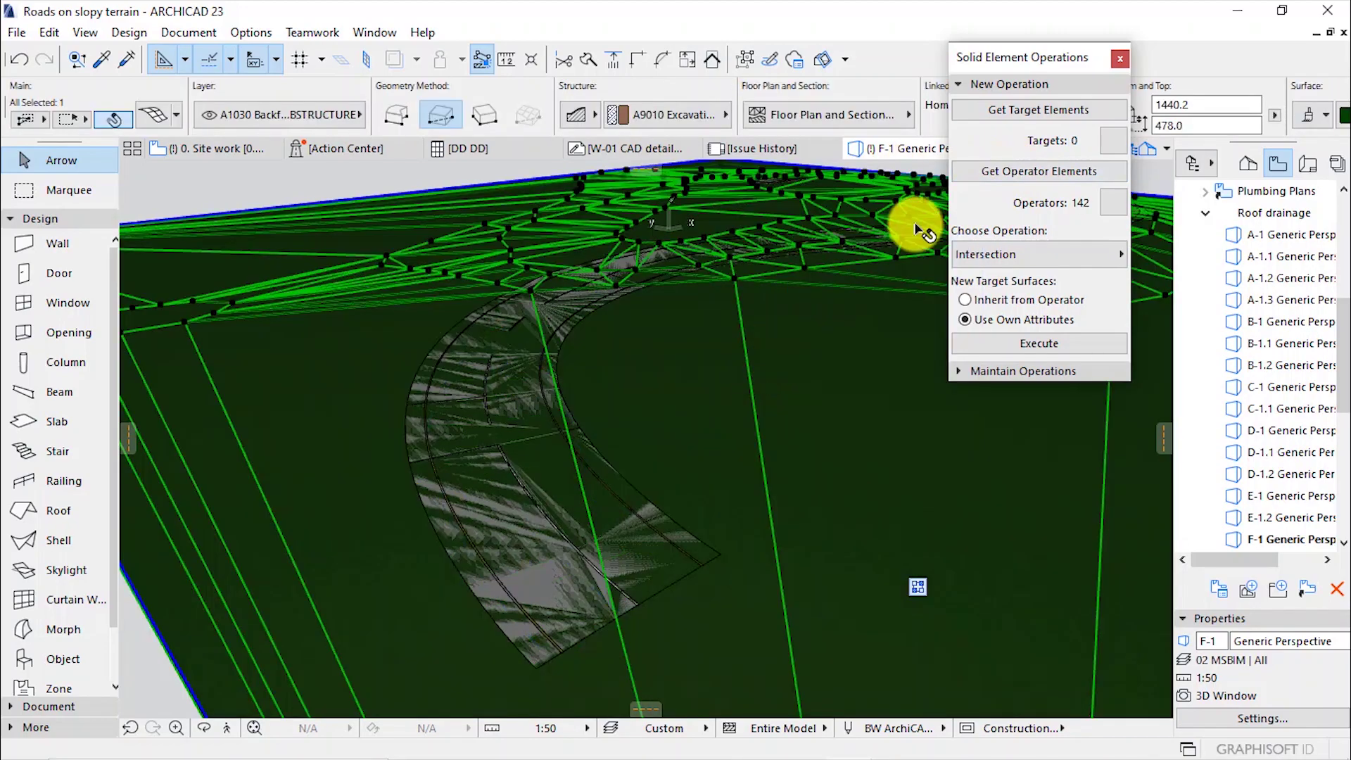
left_click(1019, 109)
left_click(1083, 255)
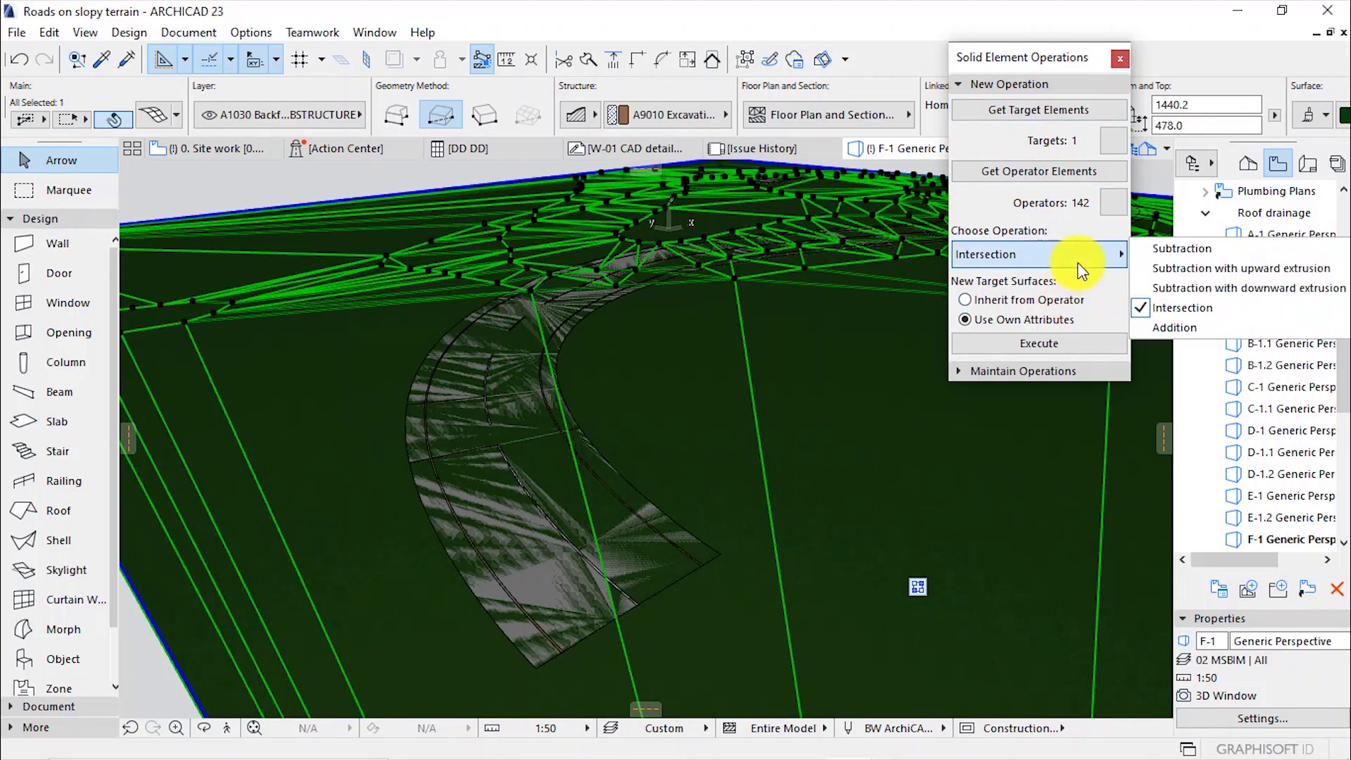
left_click(1175, 270)
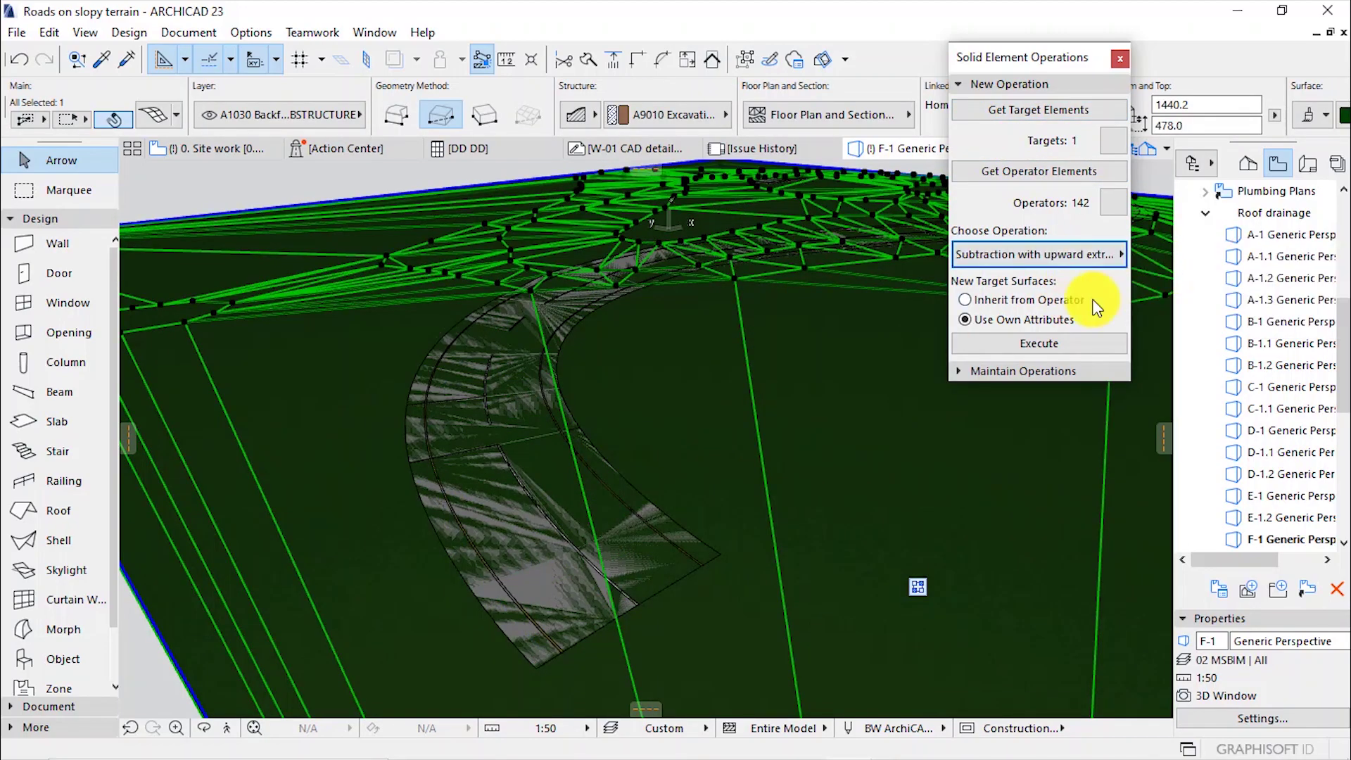
left_click(1011, 345)
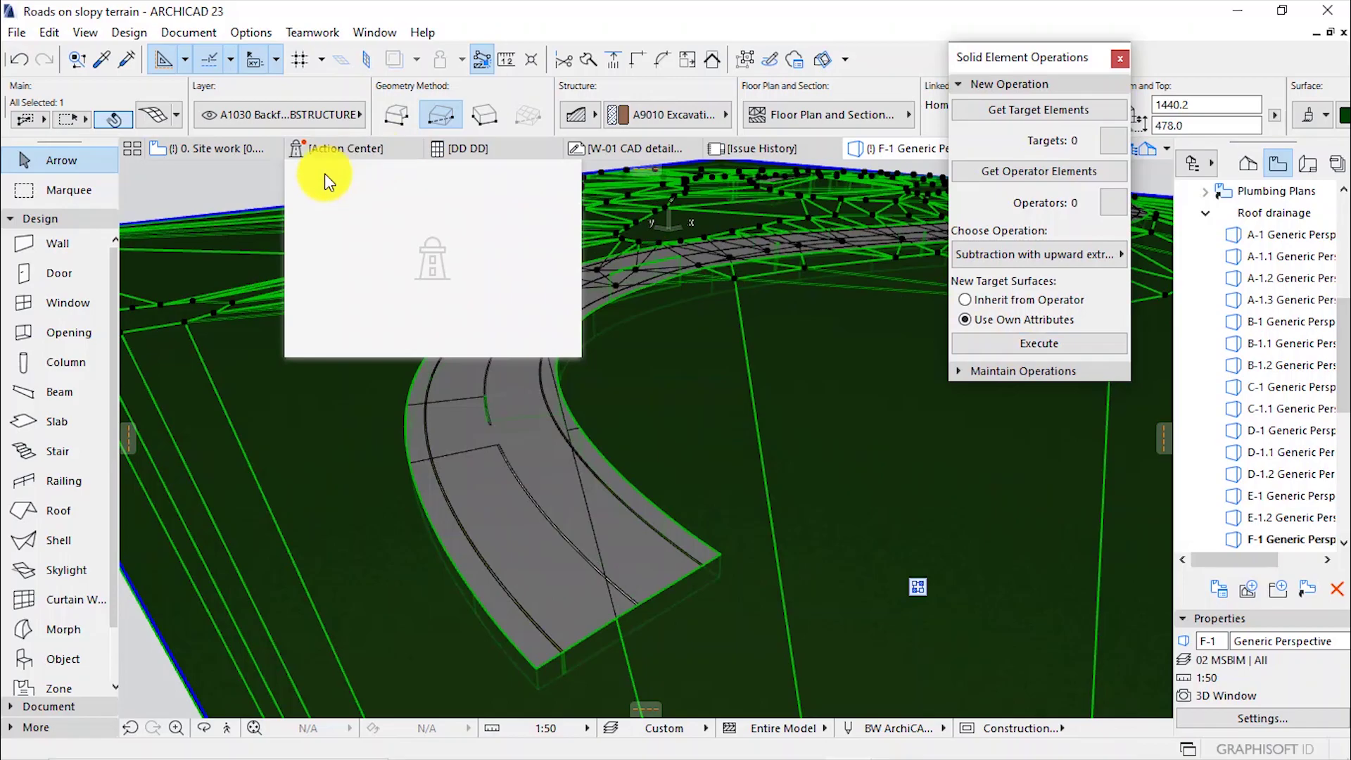
left_click(204, 180)
scroll(570, 504, "up", 5)
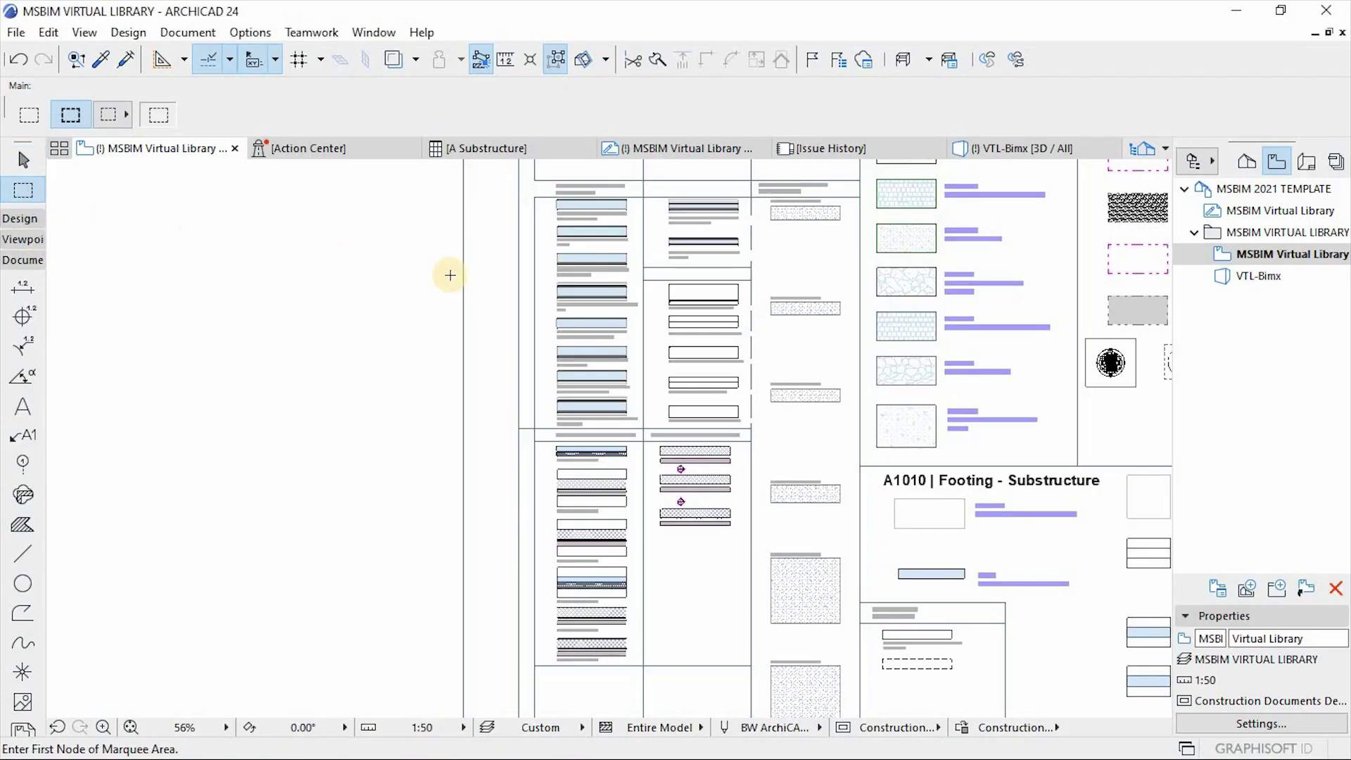
Step: Draw a marquee over part of the MSBIM Virtual Library sheet and view it in 3D
scroll(450, 275, "up", 1)
scroll(483, 281, "down", 1)
scroll(473, 202, "up", 2)
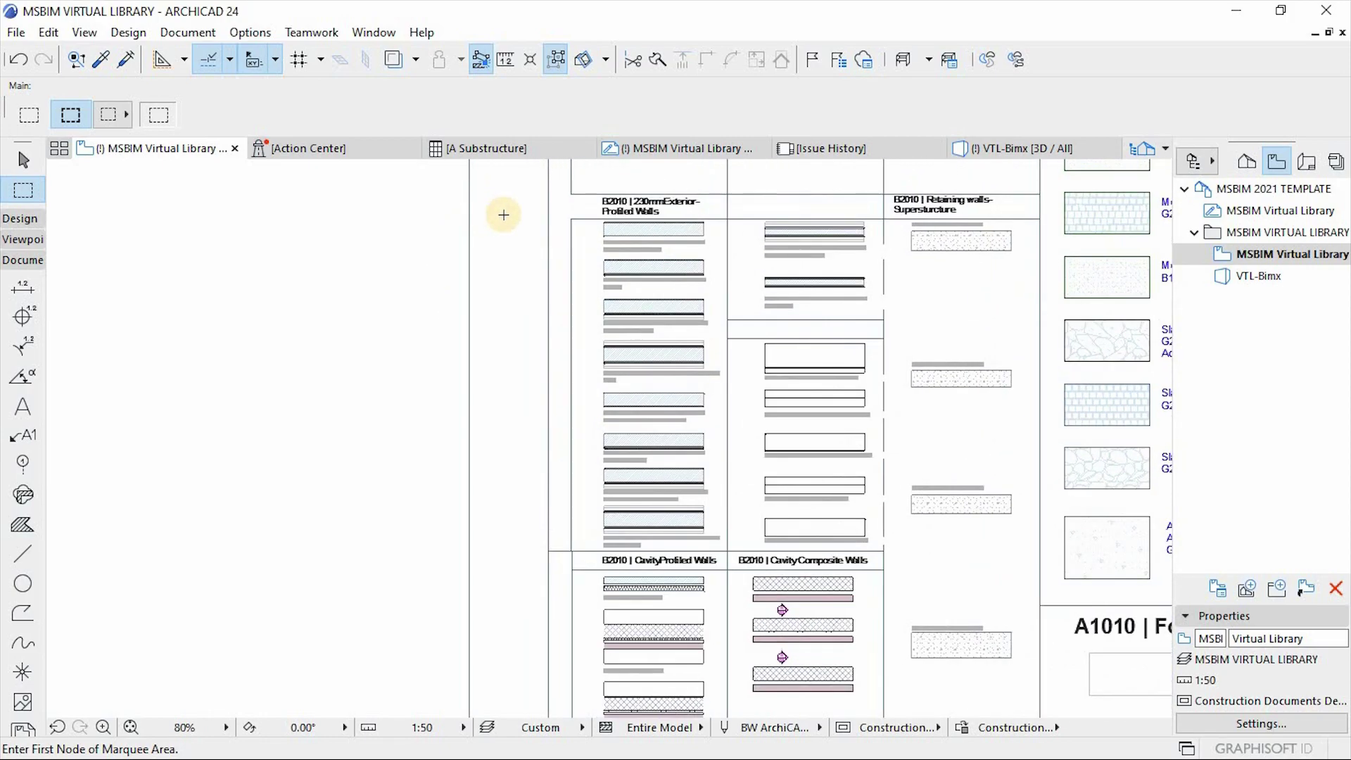
left_click(500, 198)
scroll(686, 268, "down", 3)
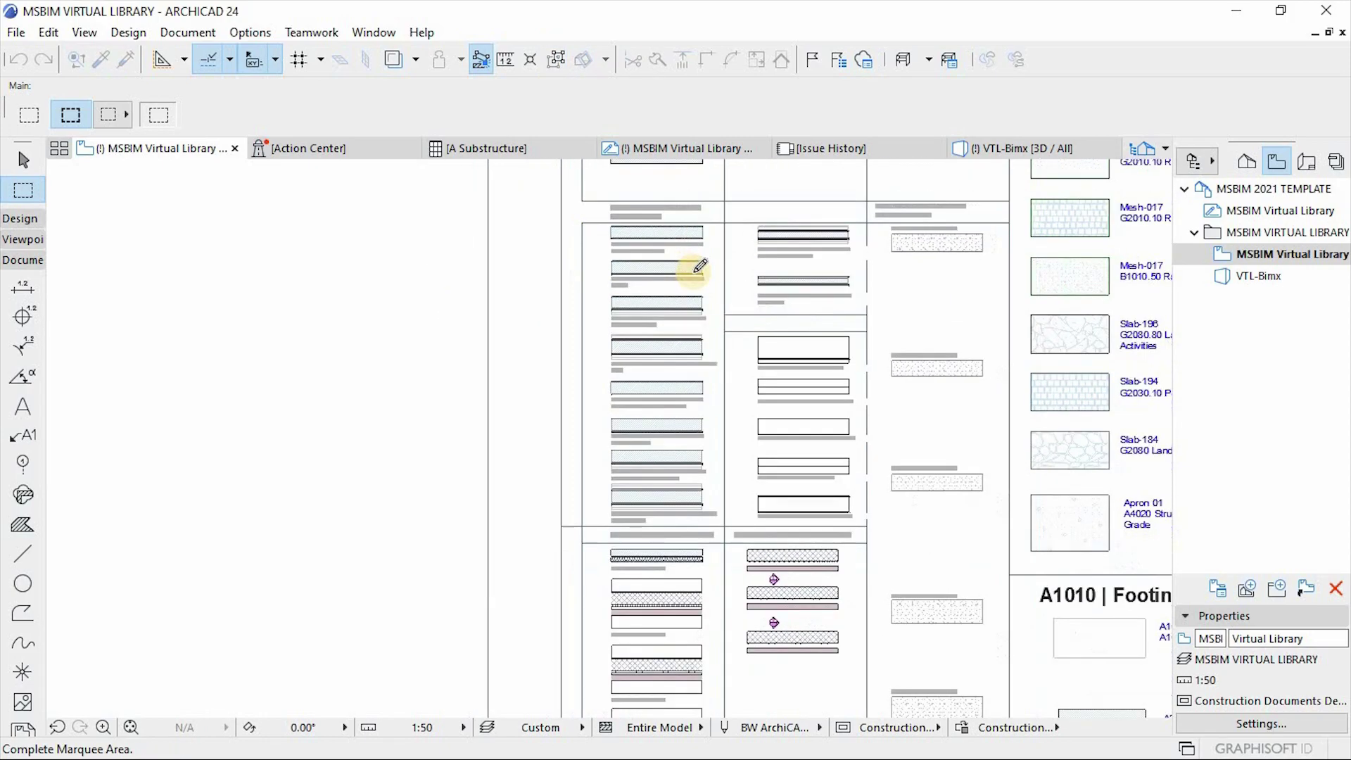
left_click(813, 654)
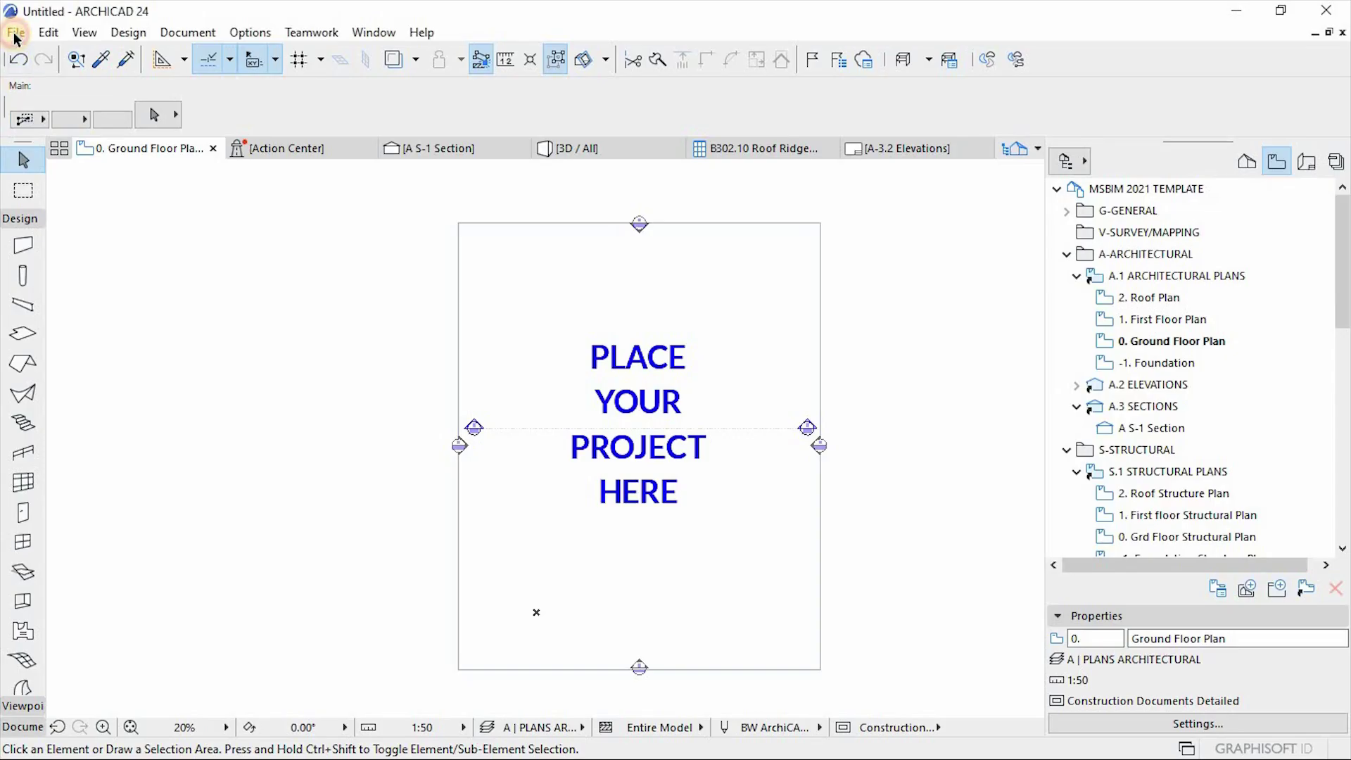
Step: Start a Merge from File under File > Interoperability, then cancel the dialog
left_click(14, 33)
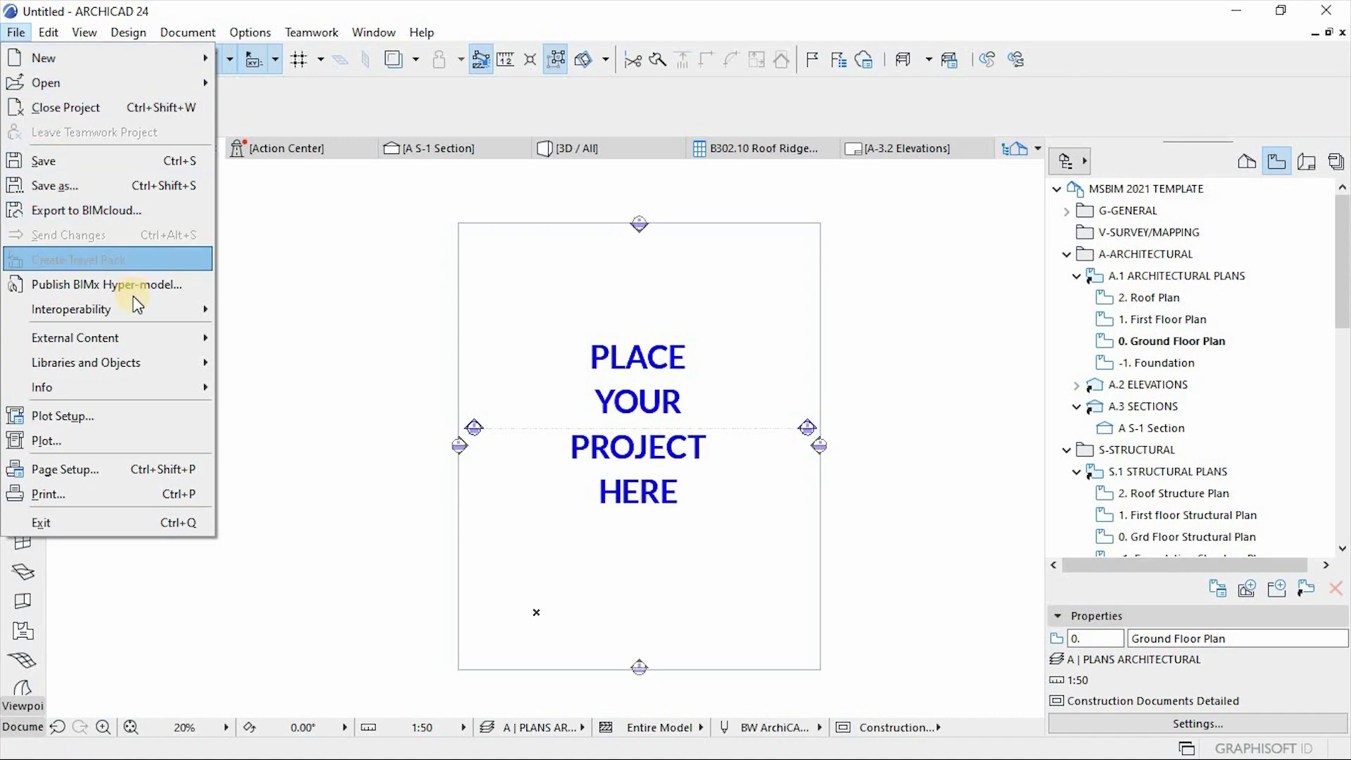
mouse_move(139, 312)
mouse_move(365, 307)
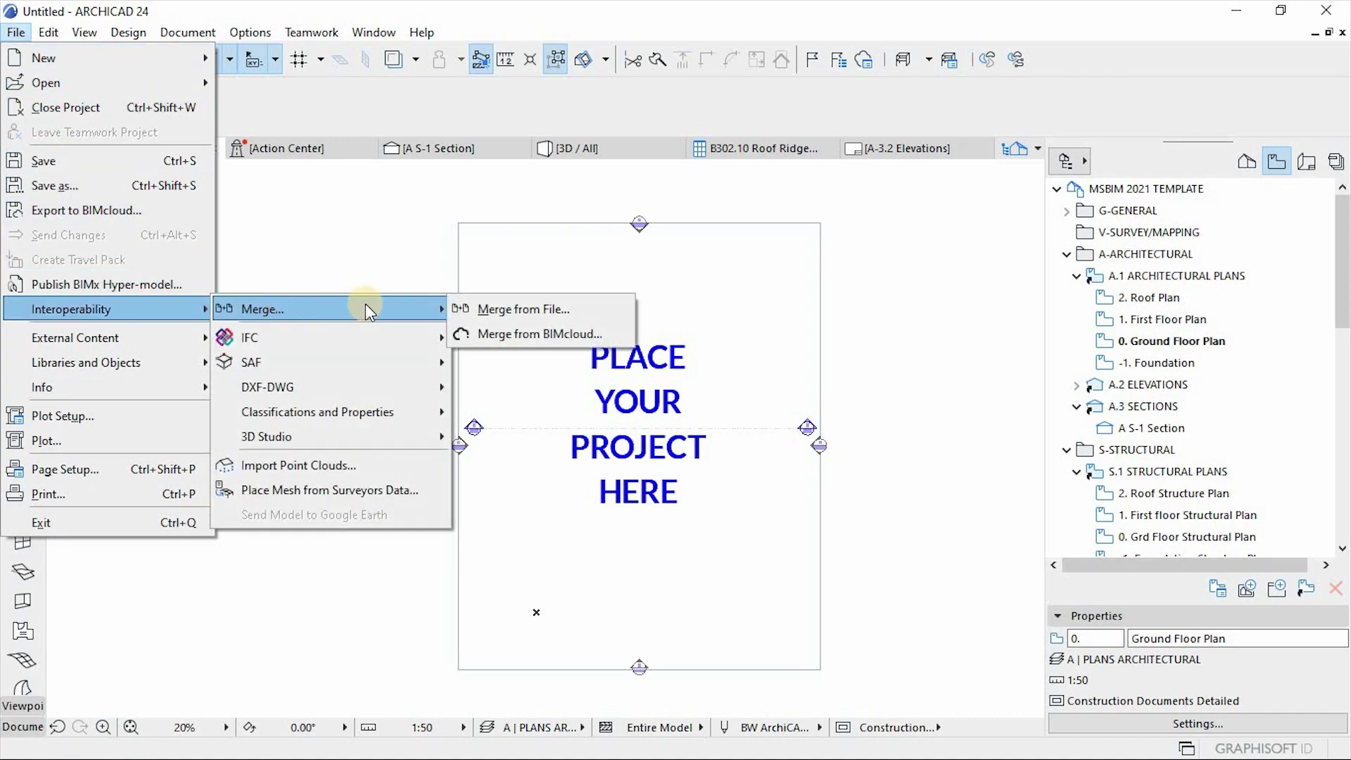
left_click(491, 308)
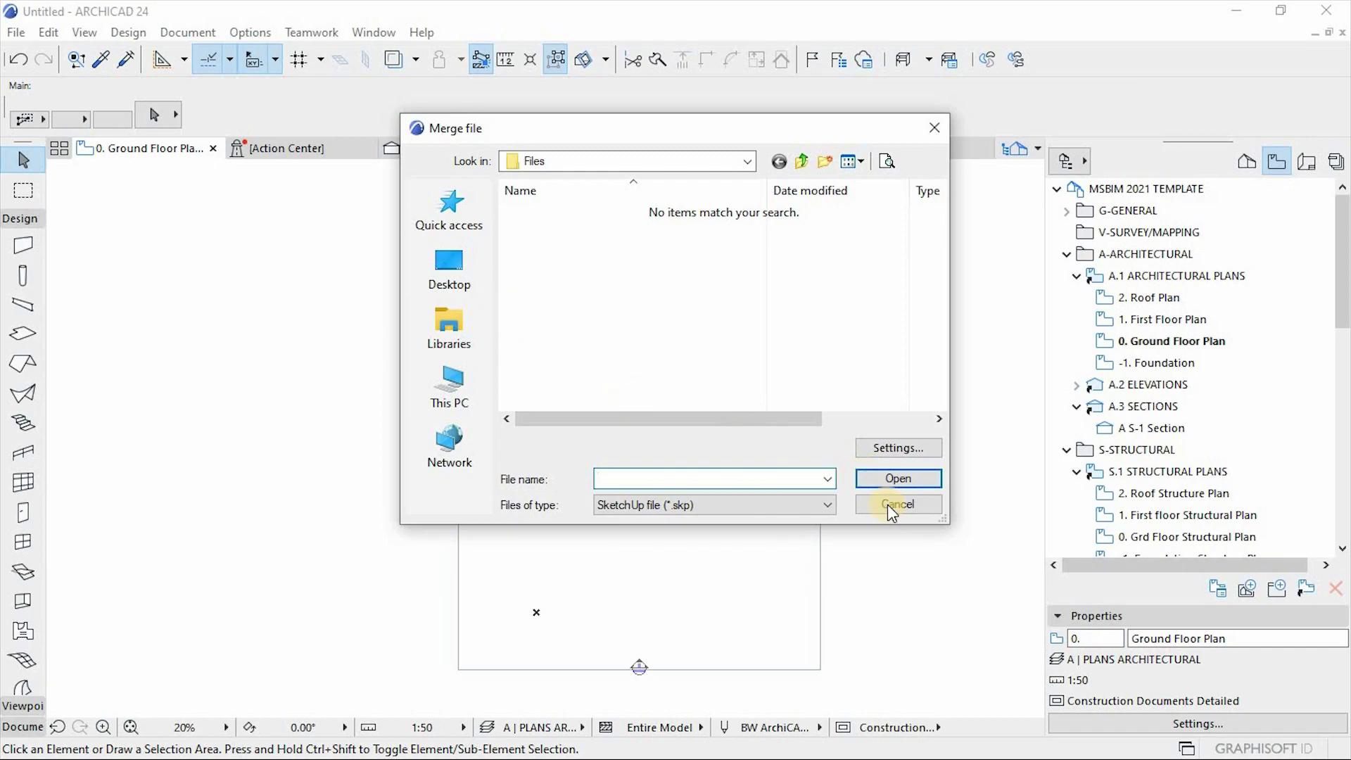
left_click(889, 504)
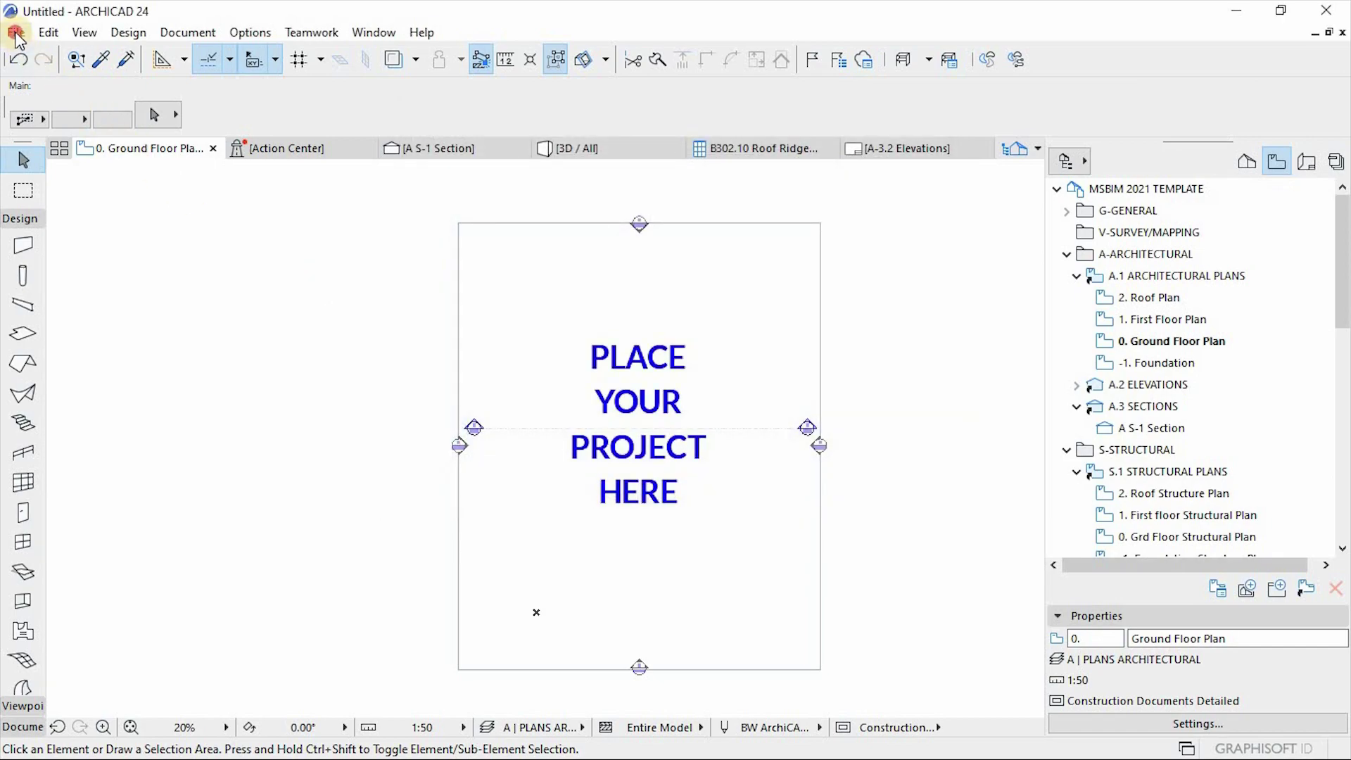
Step: Browse File > Interoperability to the IFC exchange options
left_click(15, 33)
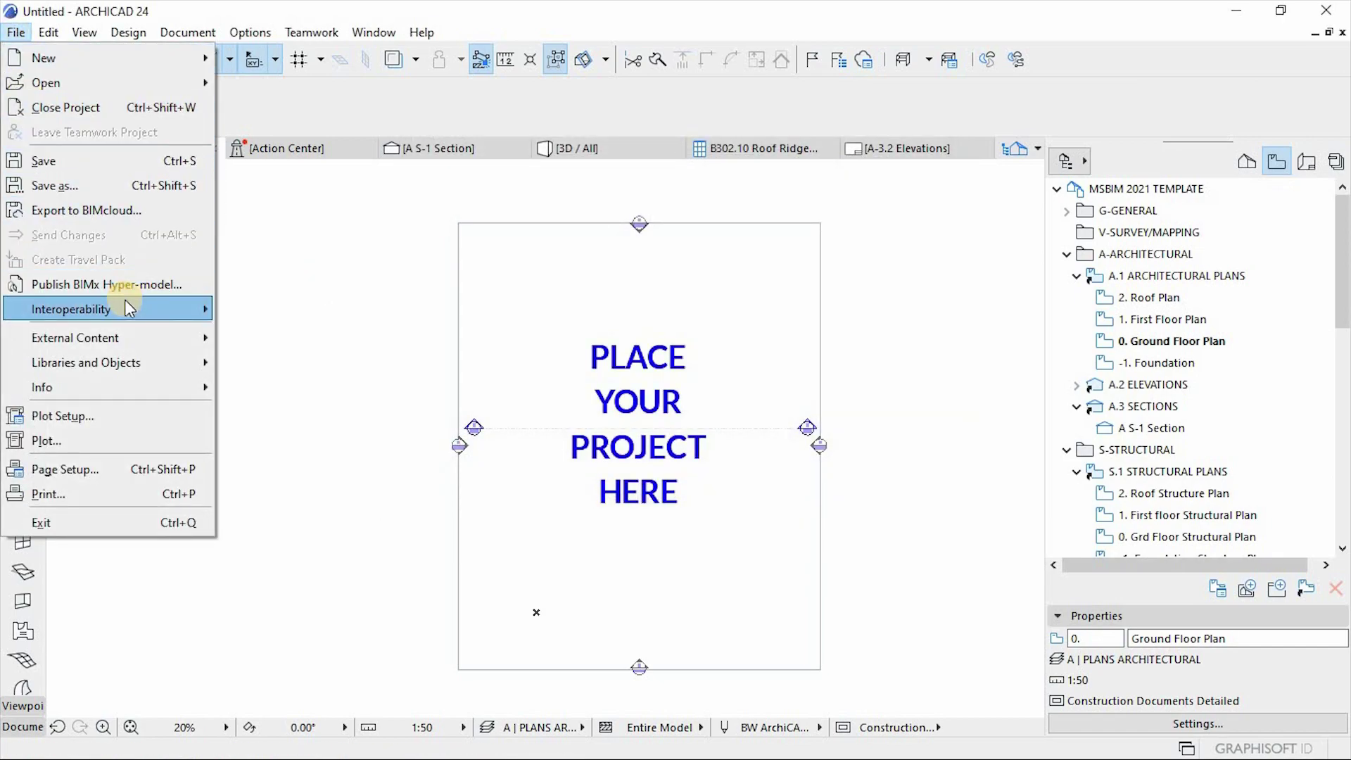
mouse_move(124, 298)
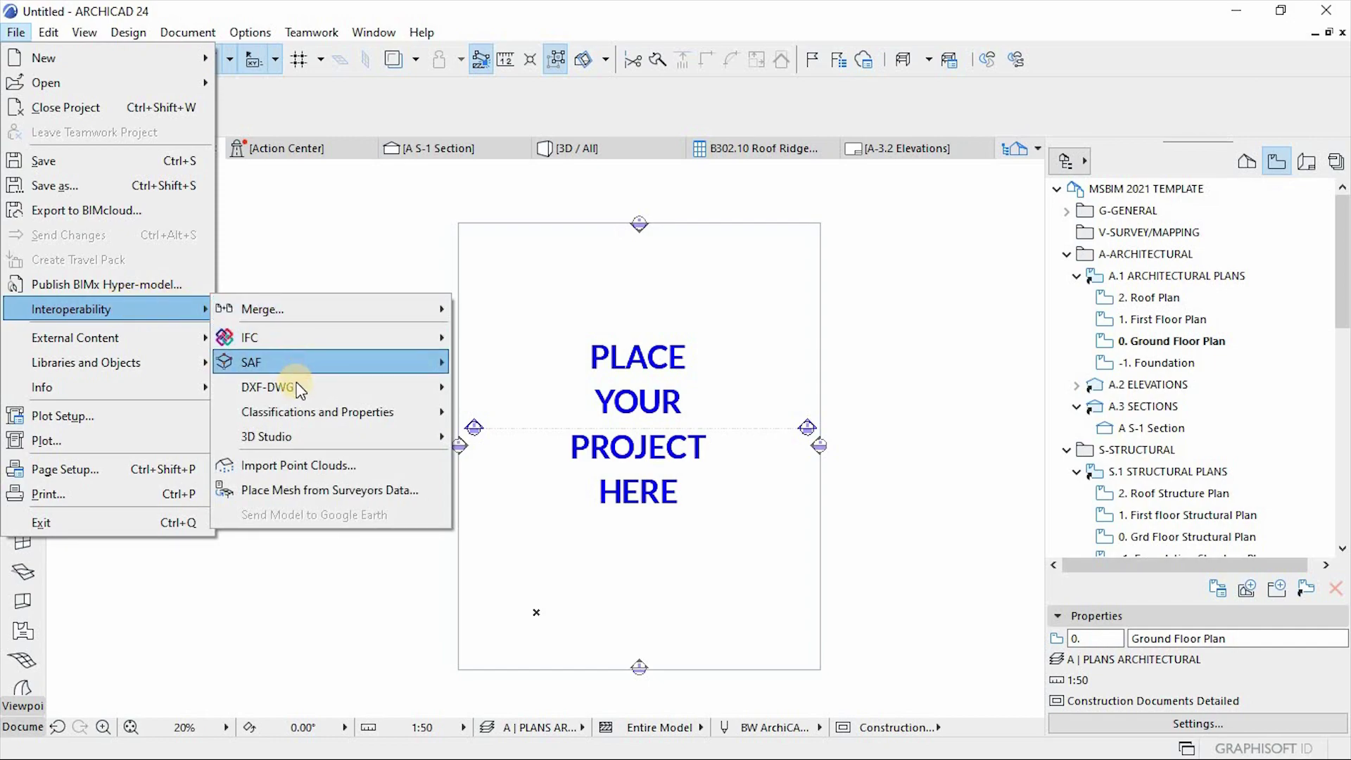
mouse_move(331, 411)
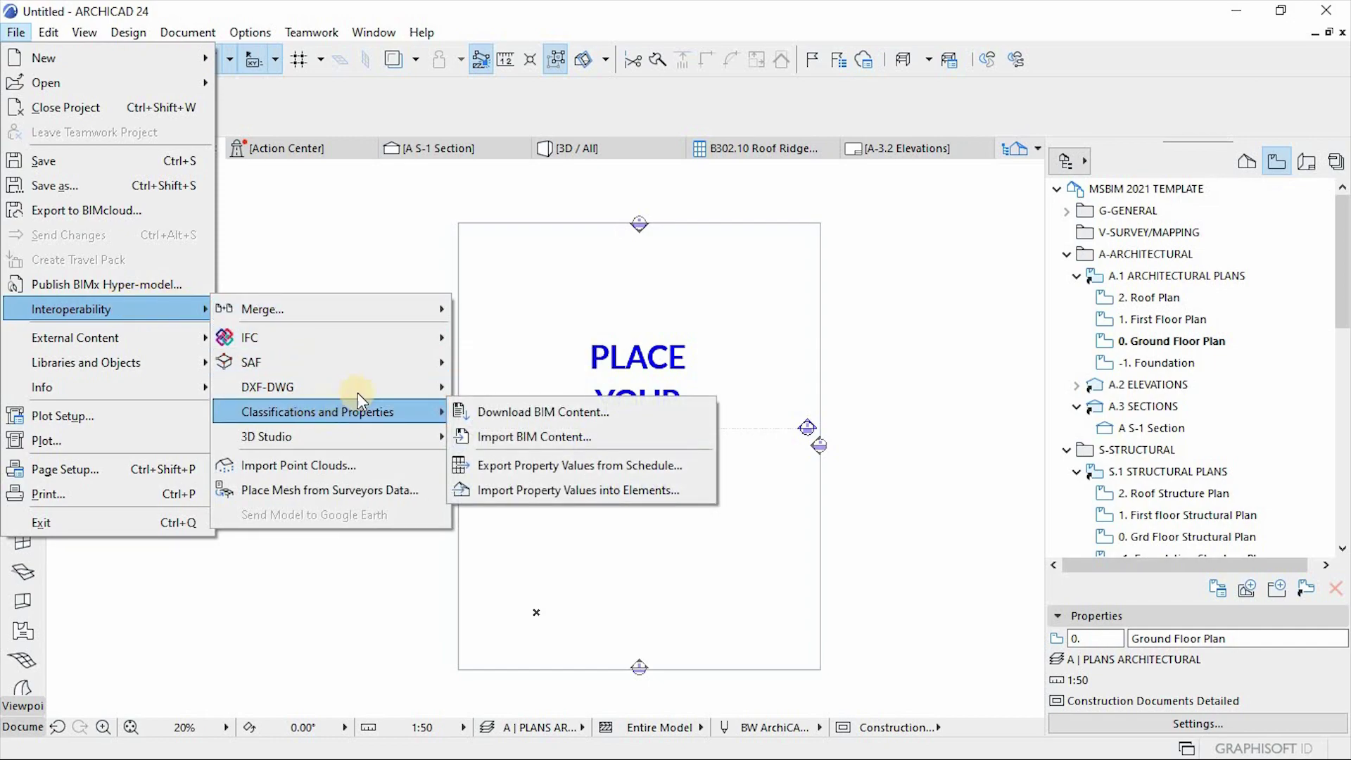
mouse_move(391, 336)
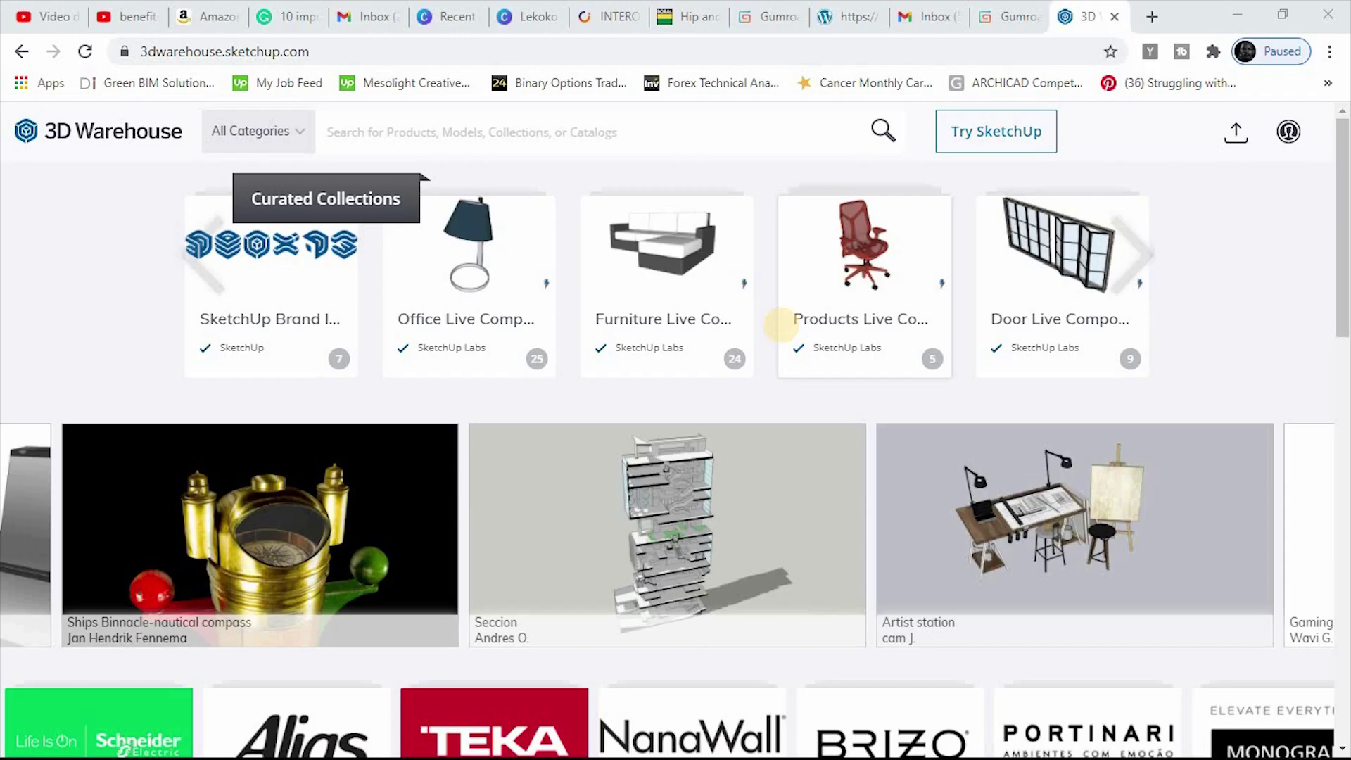
scroll(786, 345, "down", 15)
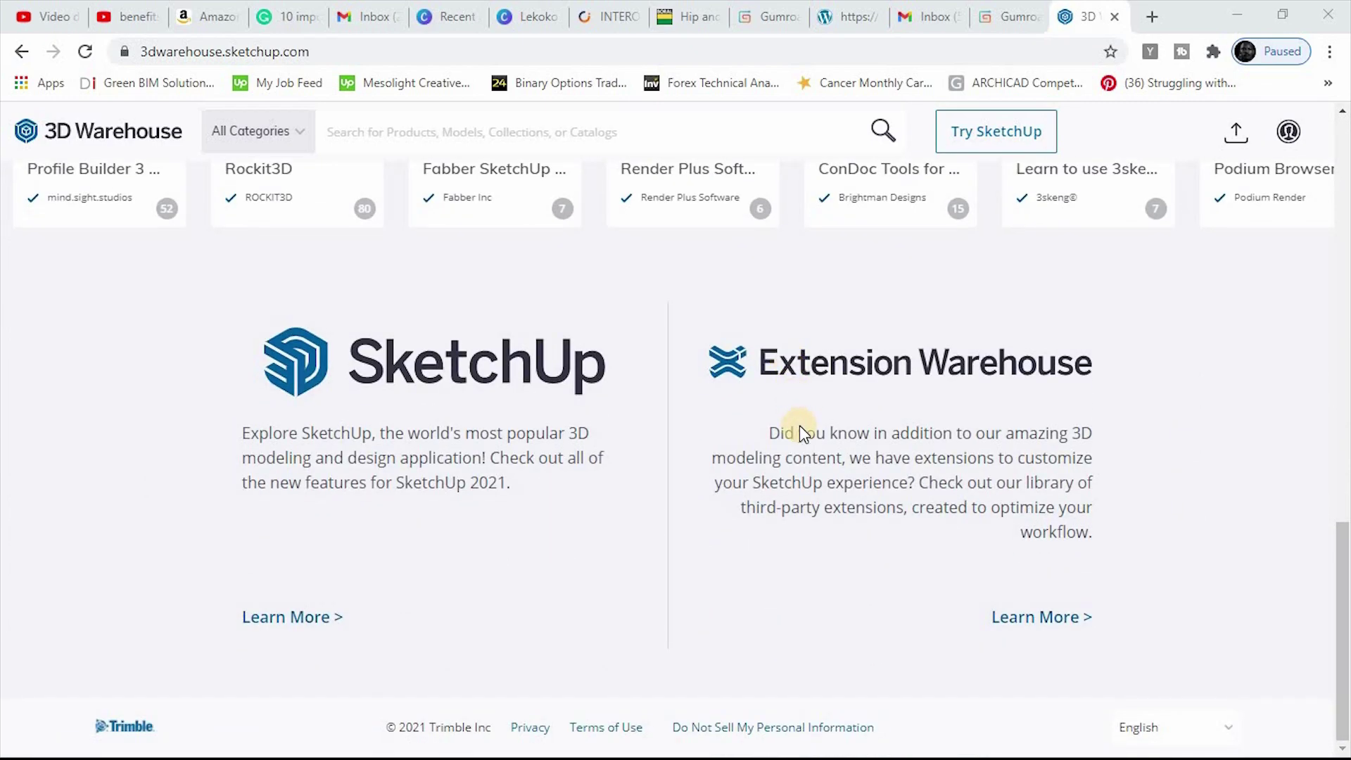
scroll(799, 425, "up", 8)
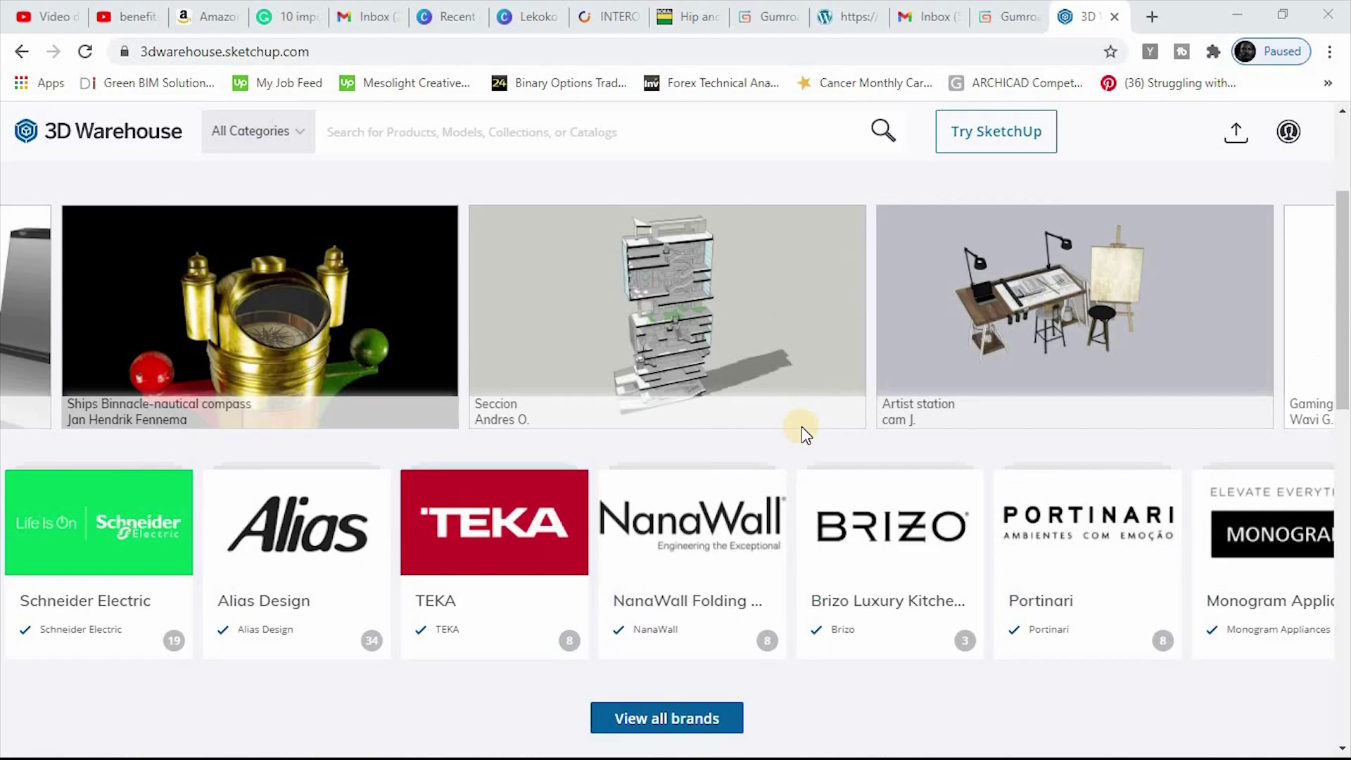